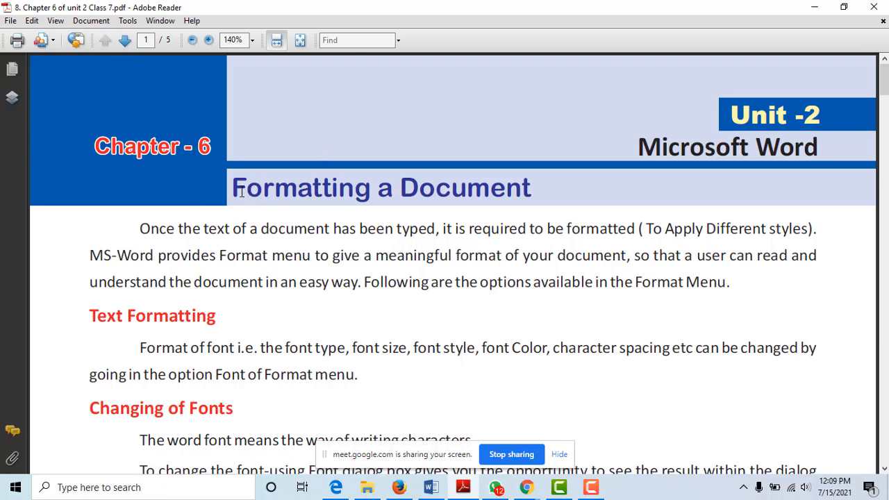
Examine the first page's title area, marking the headings "Microsoft Word", "Chapter - 6" and "Formatting a Document"
drag(233, 188, 496, 188)
drag(639, 145, 807, 162)
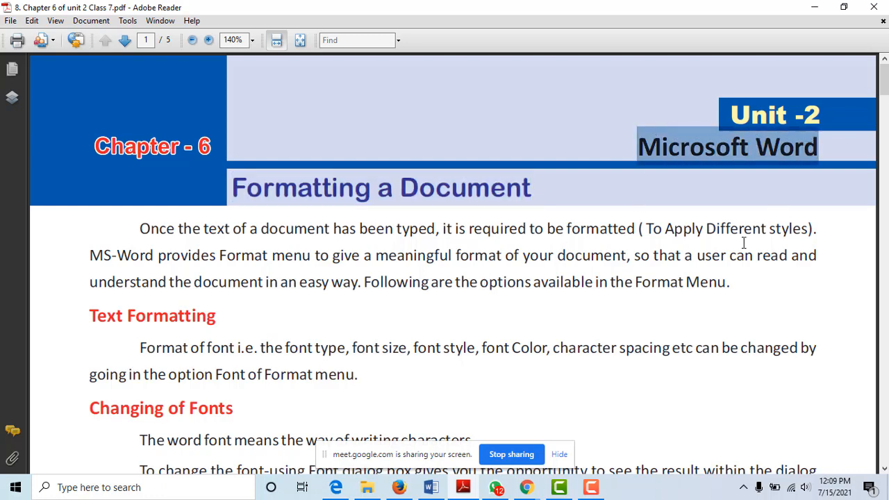
click(726, 259)
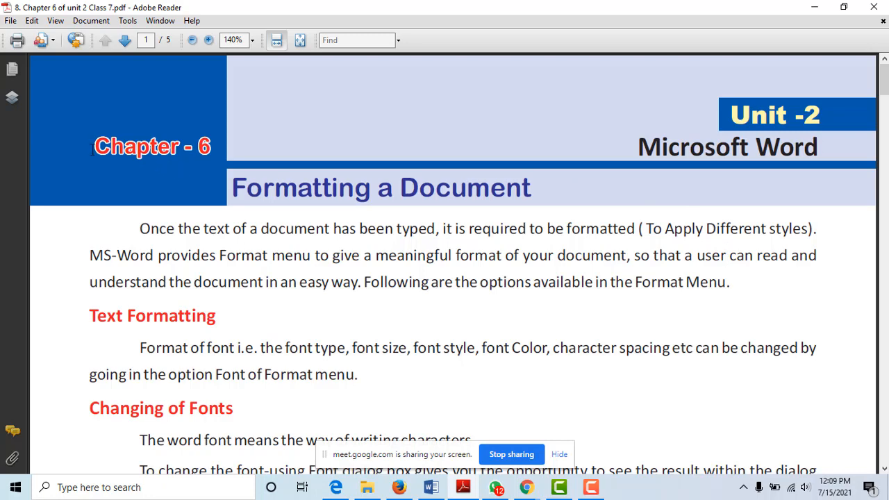
drag(95, 146, 201, 147)
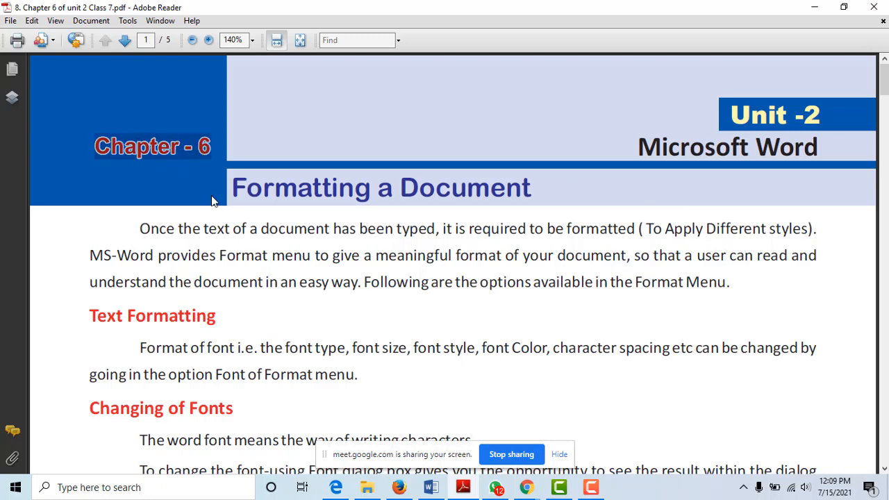
click(188, 193)
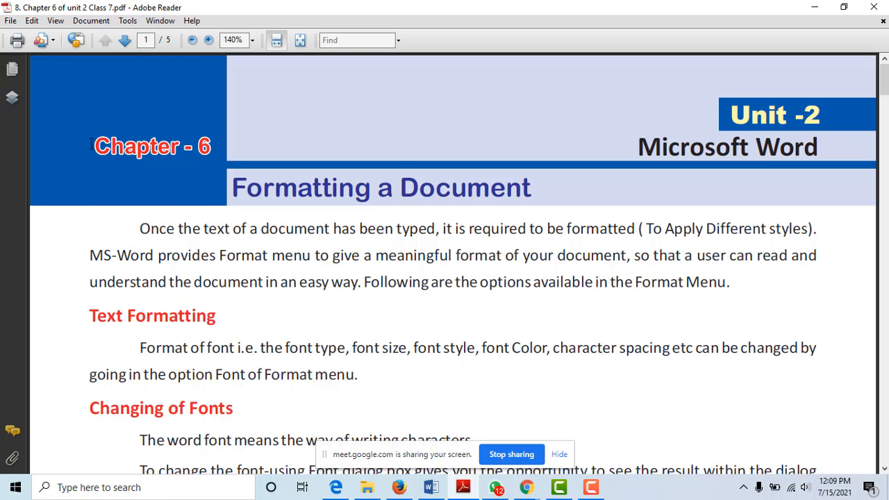
drag(93, 145, 212, 147)
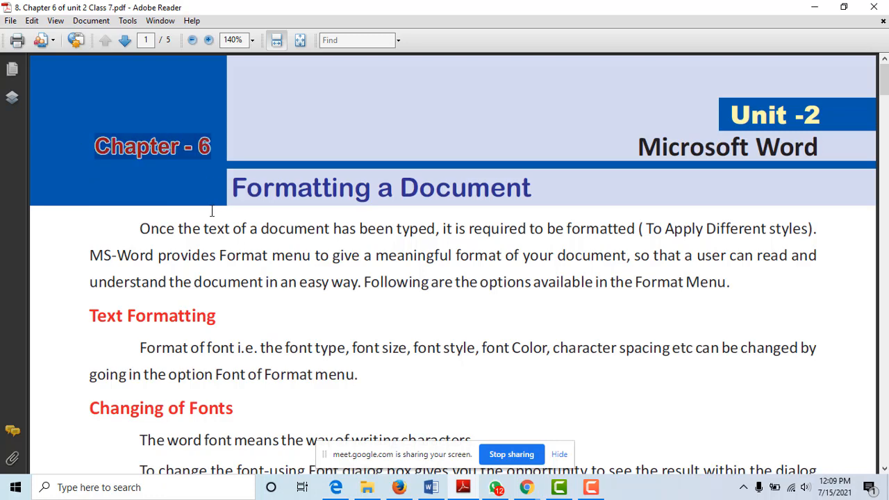
click(238, 187)
drag(238, 187, 546, 209)
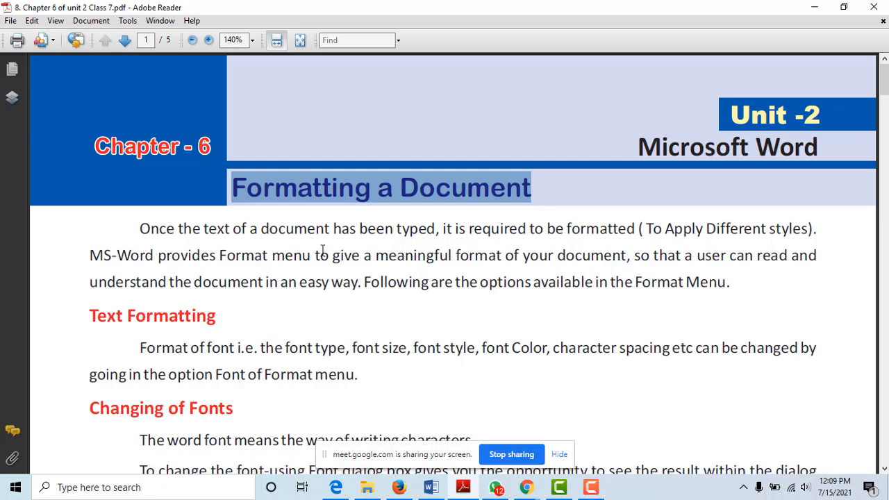
click(306, 312)
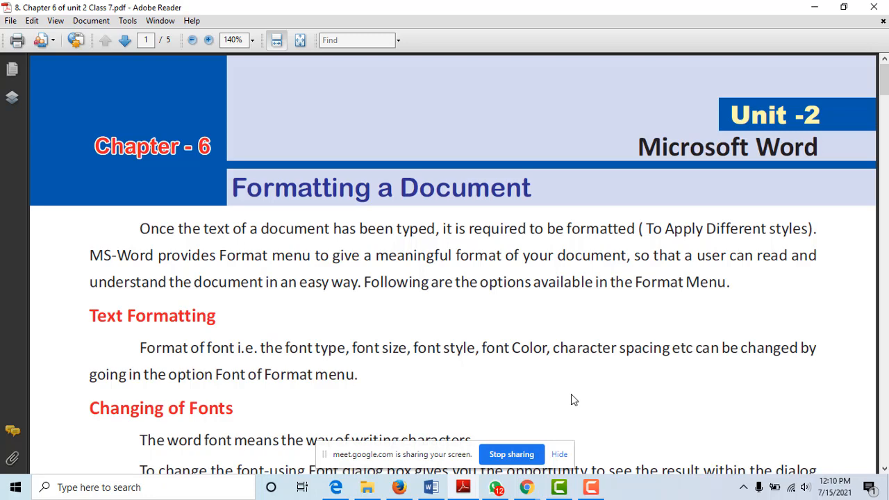
Read the Text Formatting paragraph and the Changing of Fonts steps on the chapter's first page
scroll(389, 343, down, 3)
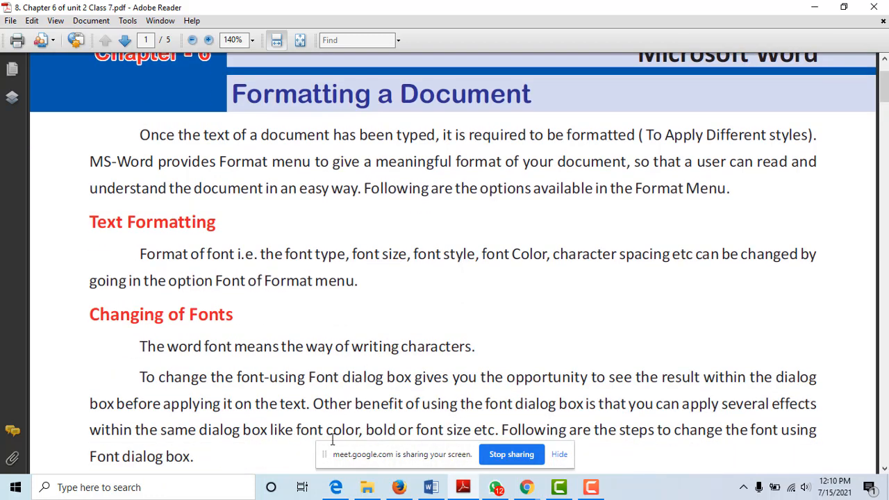
drag(338, 455, 644, 493)
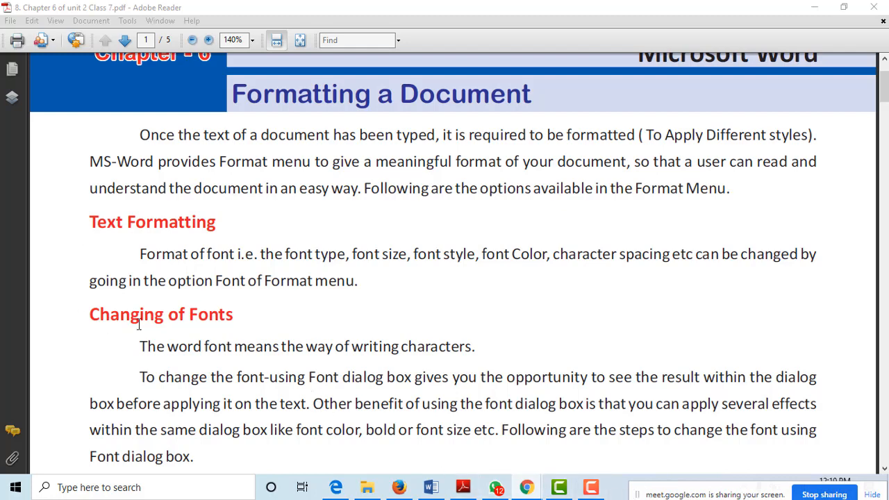
click(264, 345)
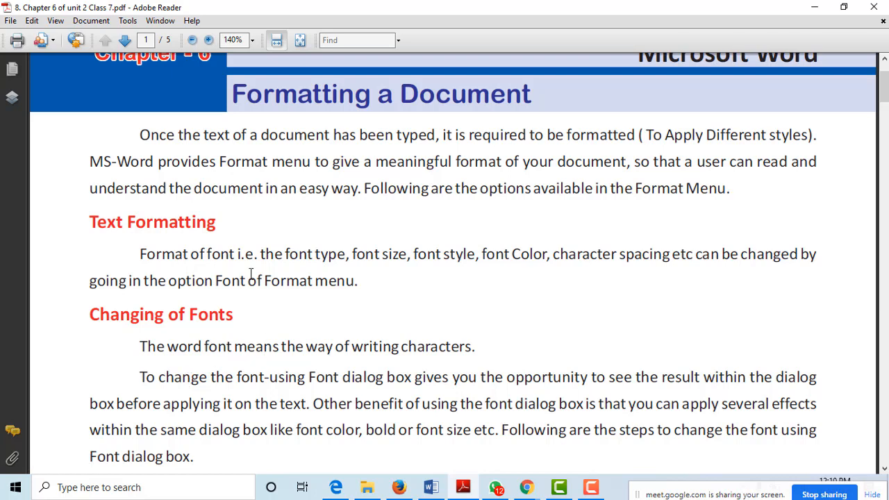
drag(140, 254, 355, 281)
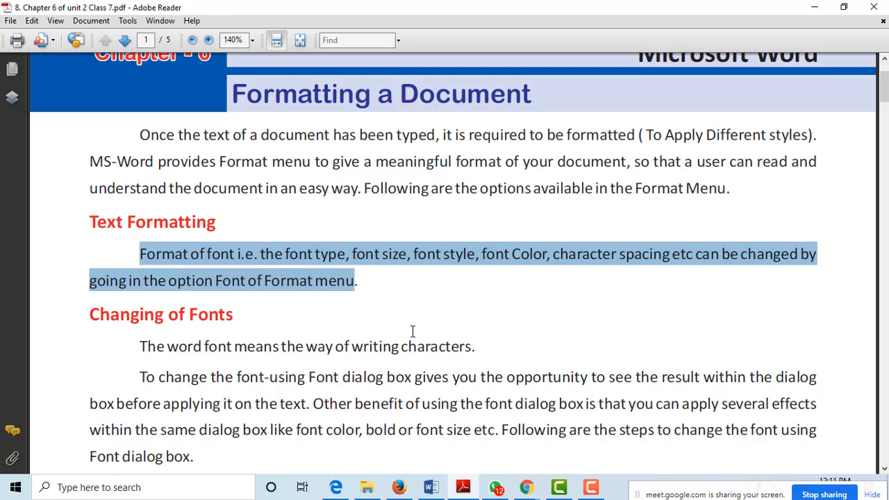
scroll(346, 333, down, 3)
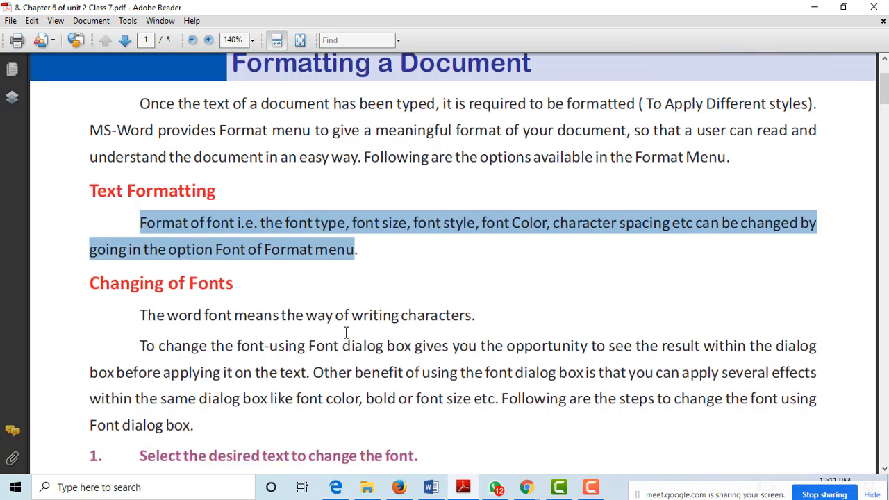
scroll(346, 333, down, 2)
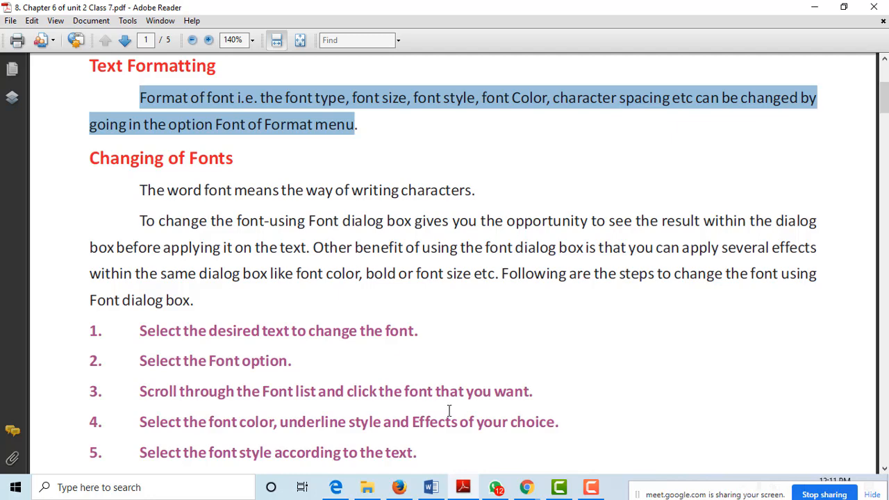
Switch to Word and write "Welcome in this class." in the blank document
click(431, 488)
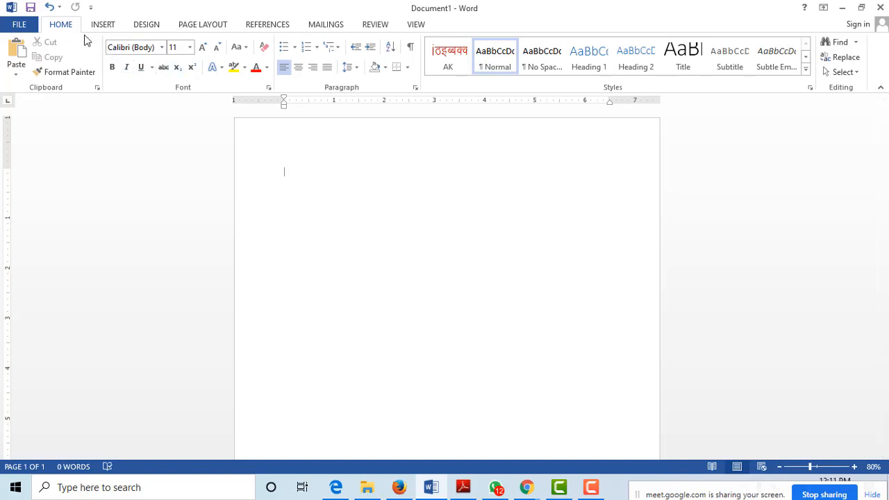
click(65, 72)
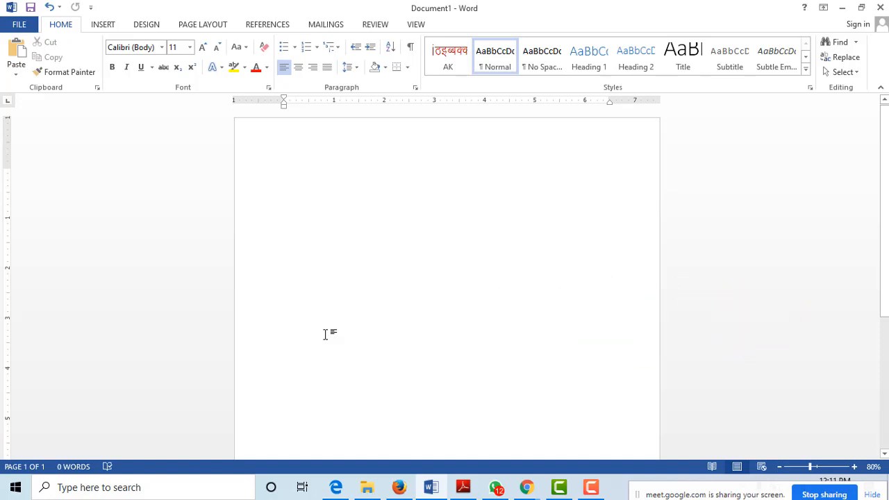
text(w)
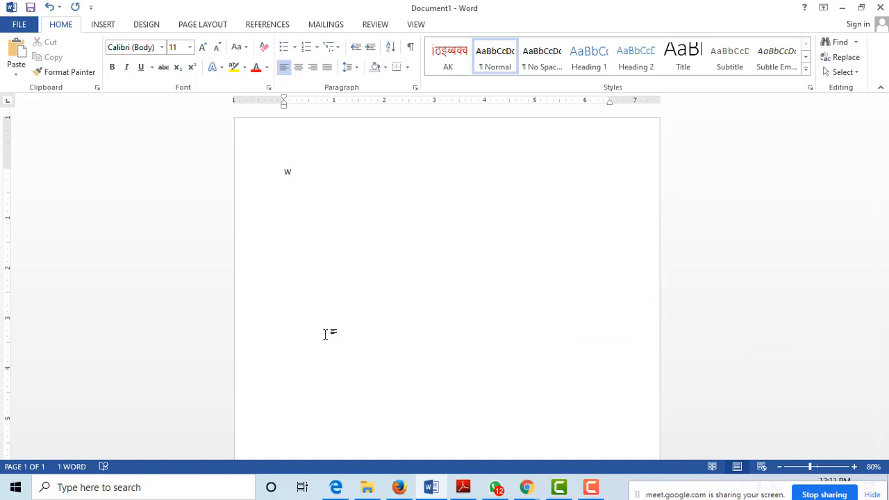
text(elcome in this class.)
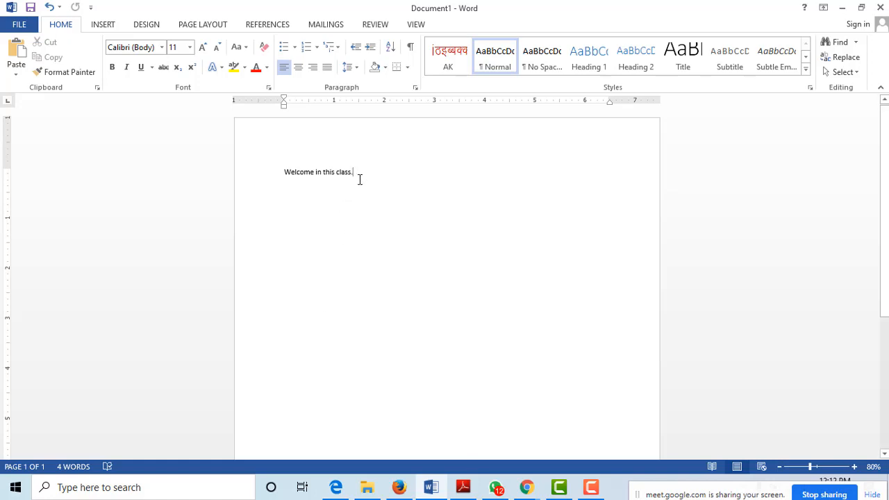
Set the font size of the whole sentence "Welcome in this class." to 36
drag(367, 174, 289, 180)
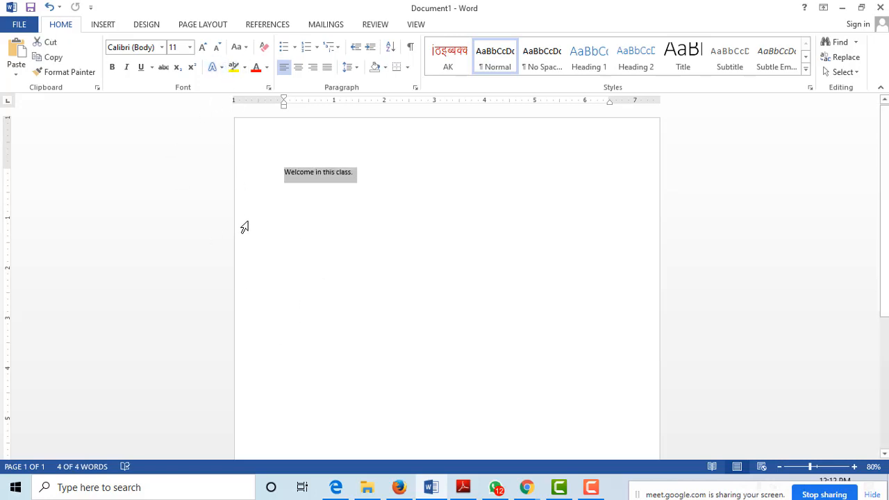
click(190, 48)
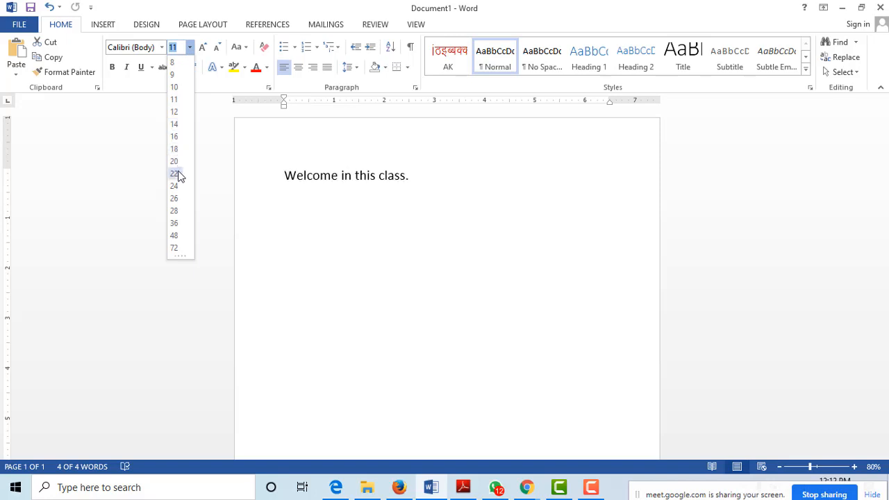
click(183, 224)
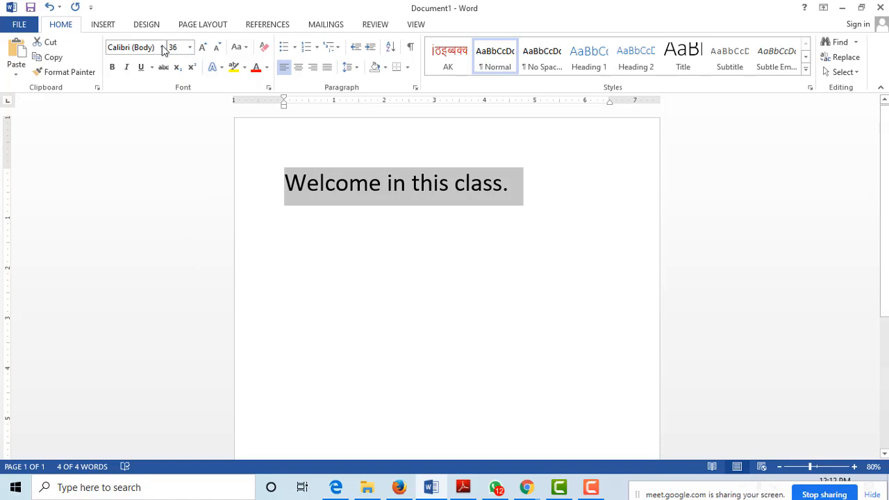
Give the whole sentence the standard dark red font color and make it bold
click(267, 69)
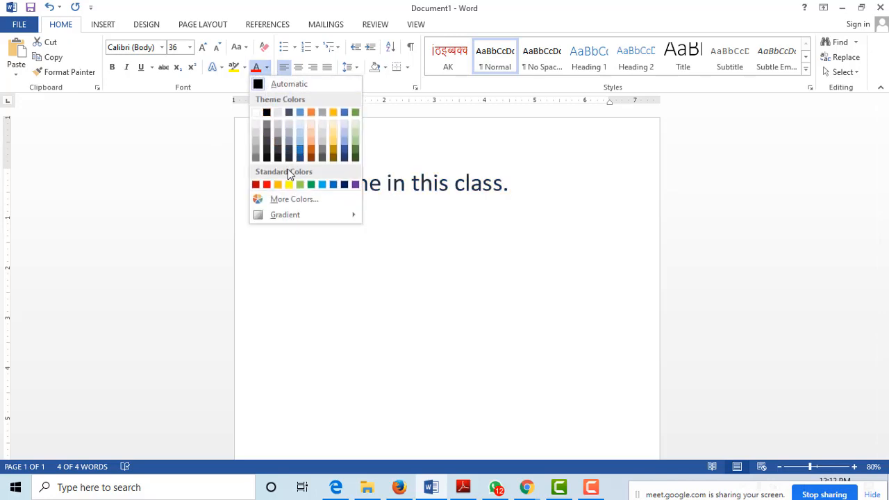
click(256, 185)
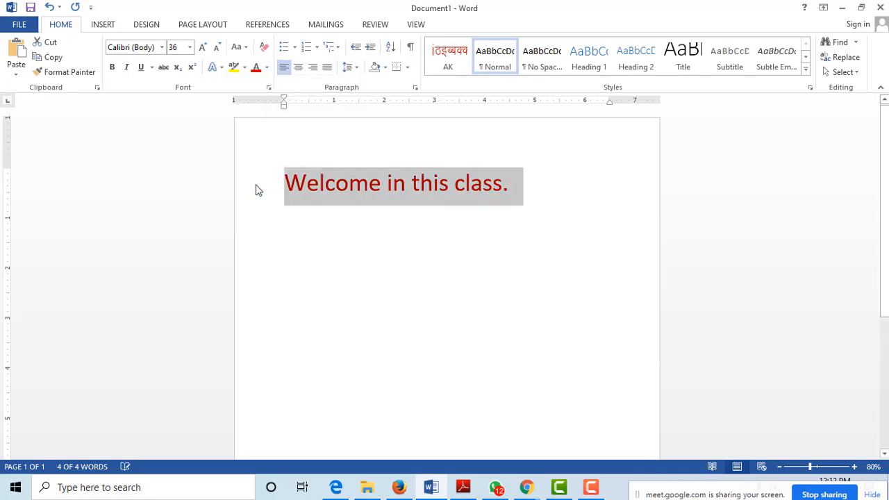
click(352, 218)
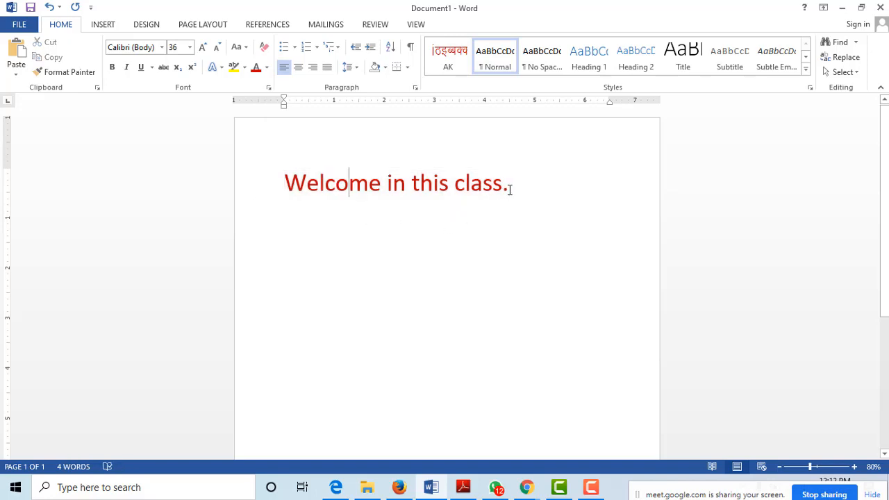
drag(495, 194, 327, 195)
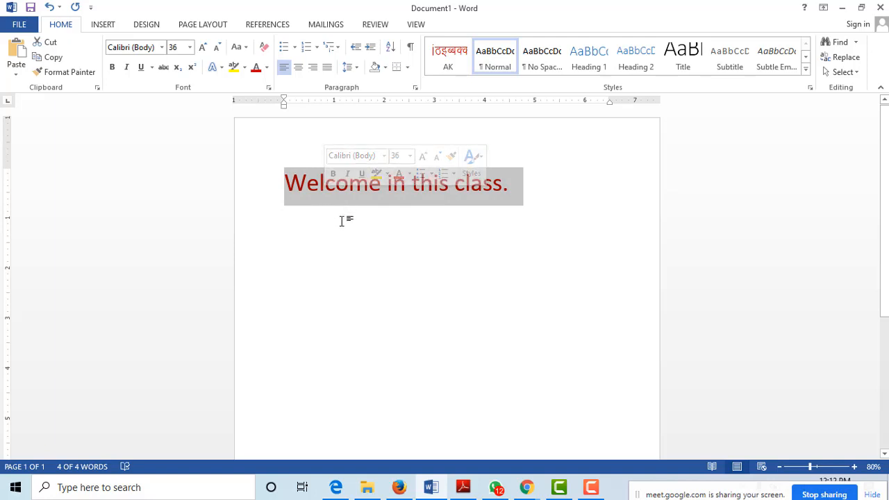
click(111, 66)
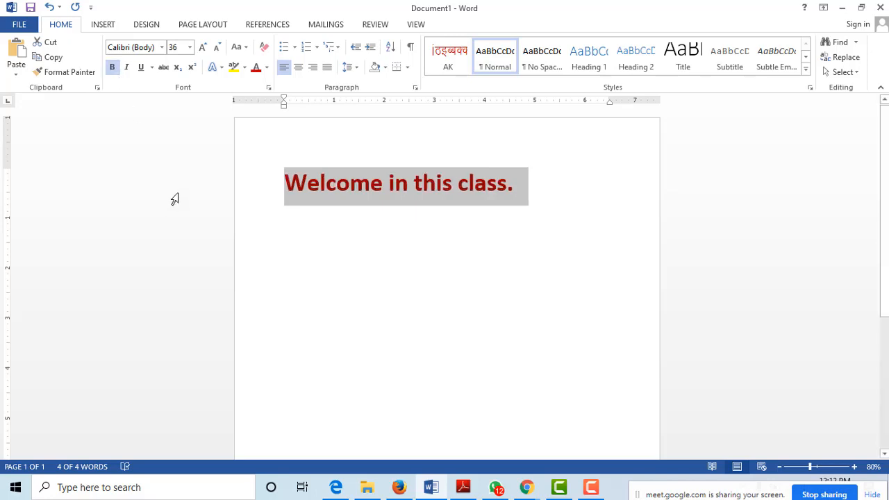
Toggle italic on and off repeatedly for the whole sentence, ending with it off
click(126, 68)
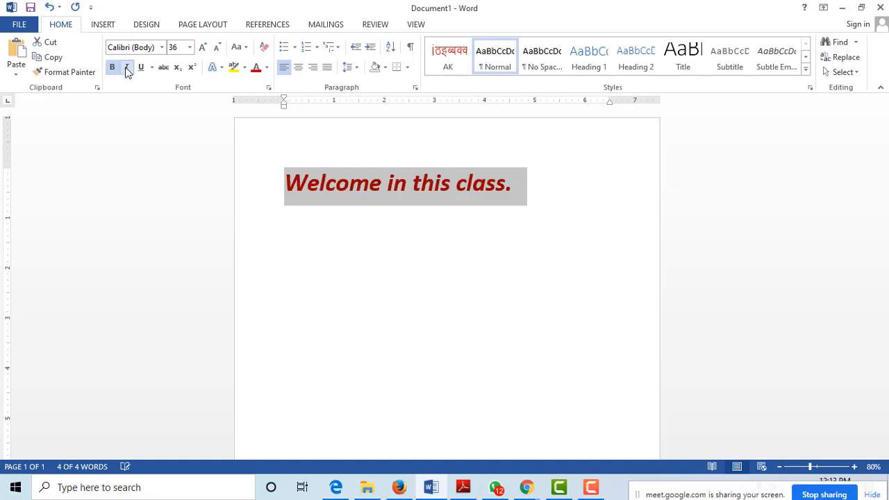
click(127, 68)
click(126, 67)
click(127, 67)
click(126, 67)
click(127, 67)
click(368, 218)
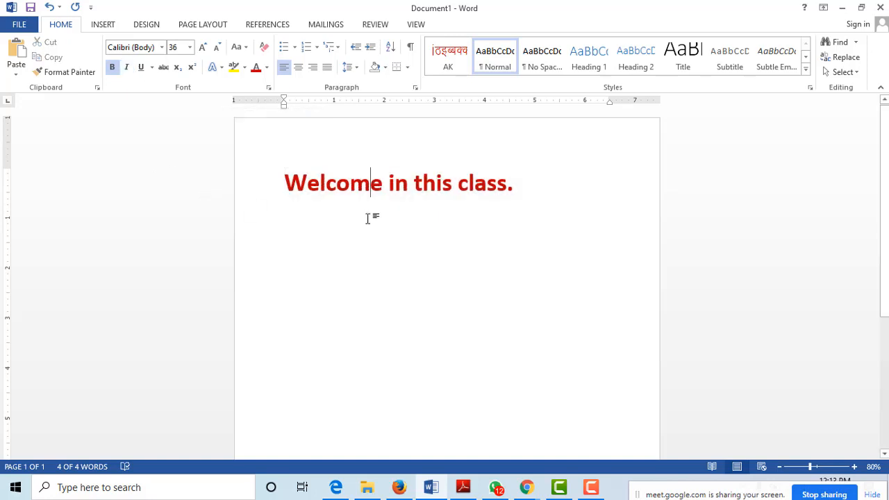
Underline only the word "Welcome" in the sentence
drag(285, 182, 382, 178)
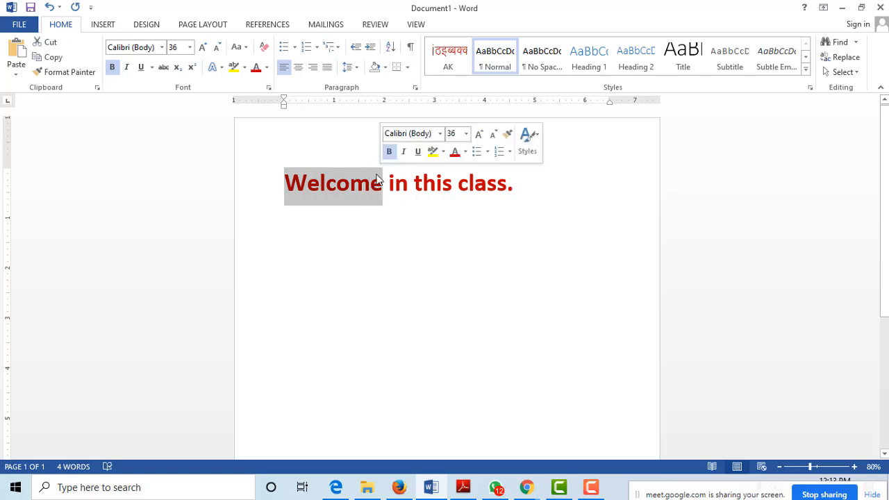
click(142, 68)
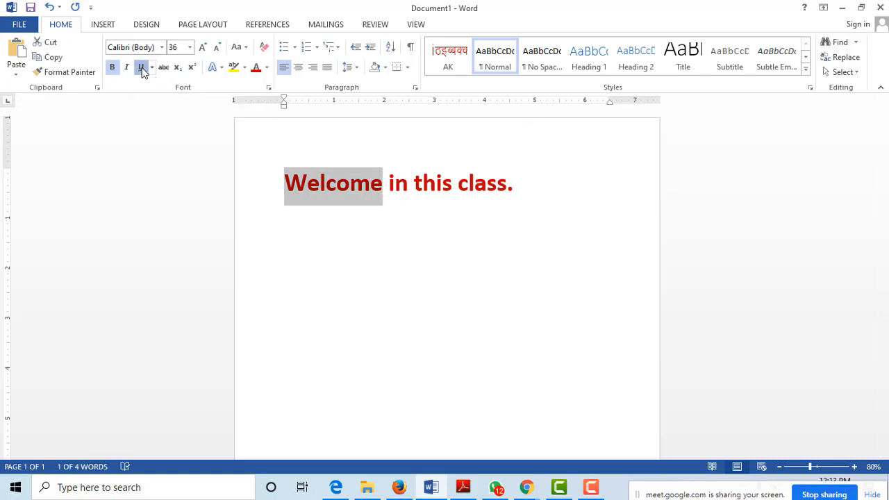
click(382, 307)
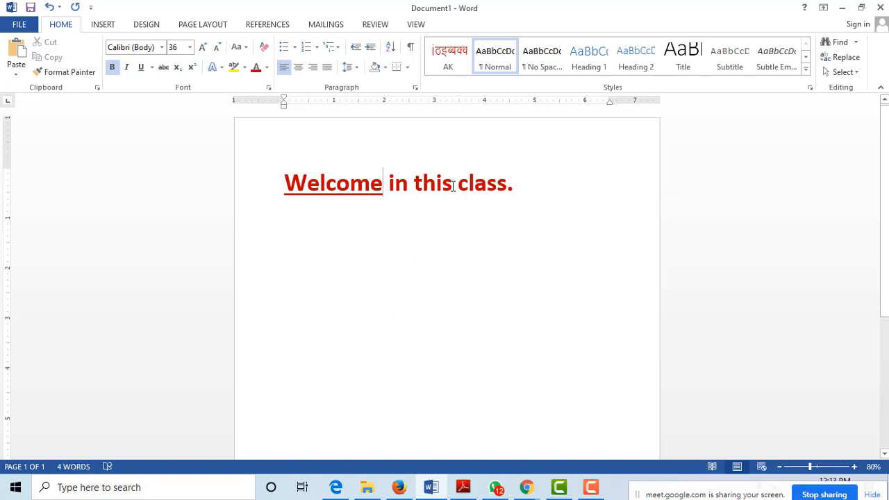
Apply yellow text highlighting to the words "this class." in the sentence
drag(414, 182, 514, 180)
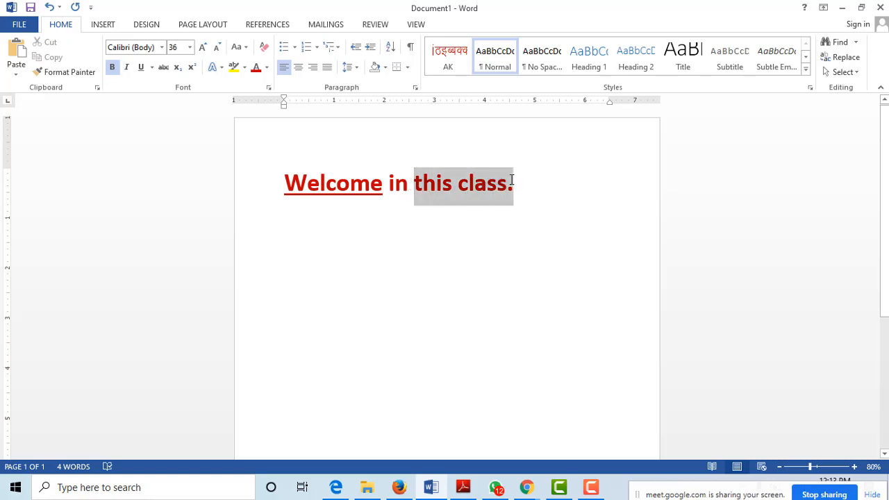
click(245, 67)
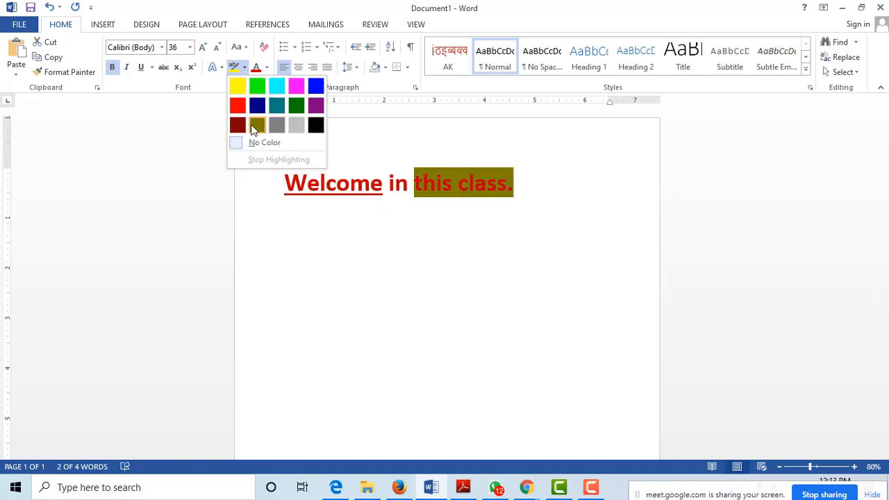
click(235, 86)
click(394, 184)
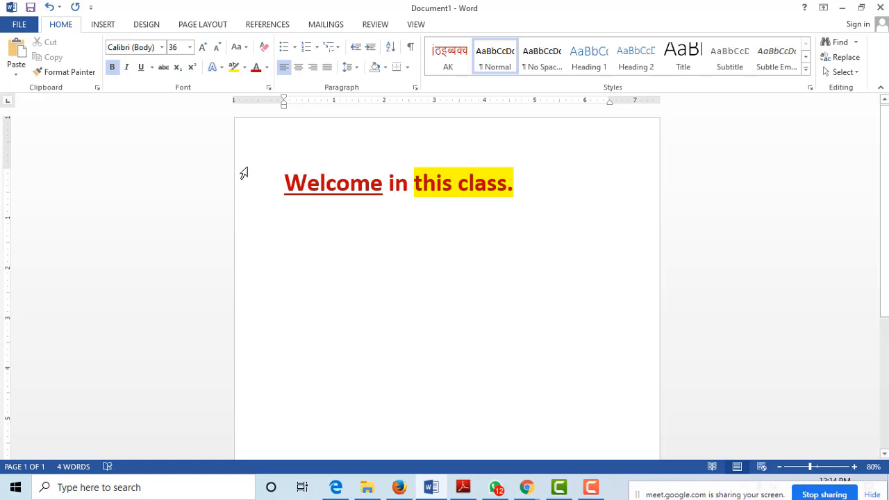
Give the word "in" the standard green font color
drag(389, 185, 410, 185)
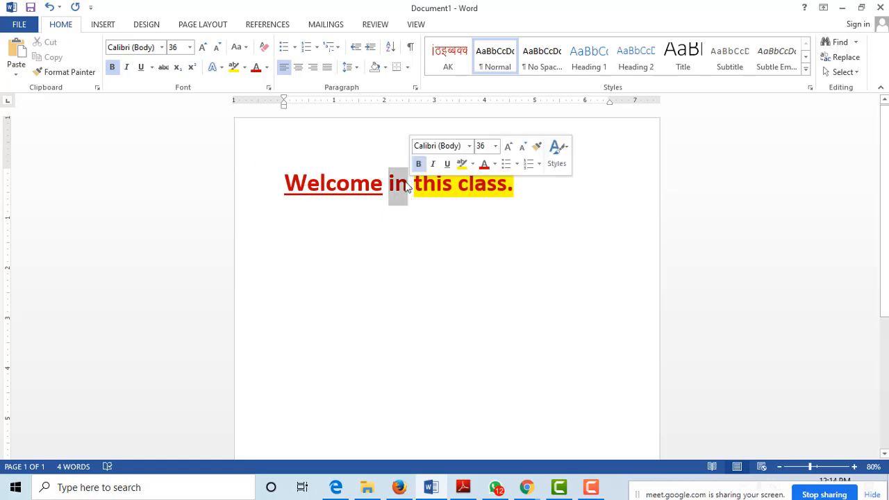
click(267, 69)
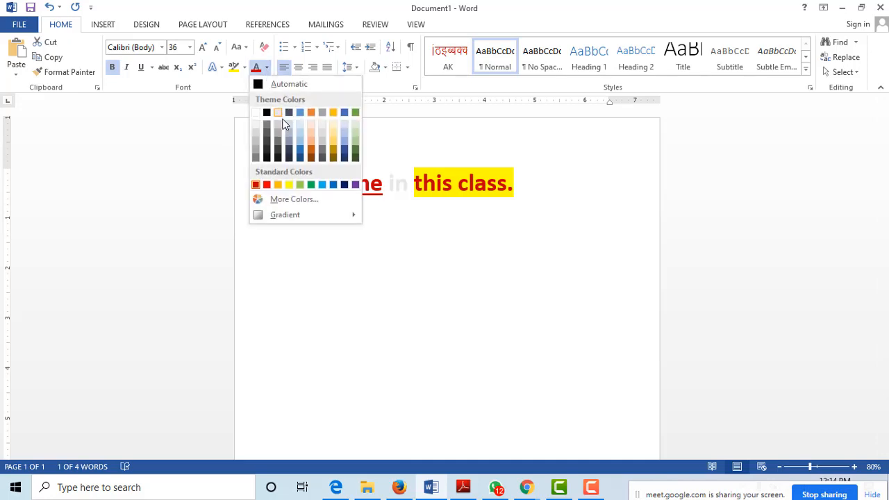
click(311, 186)
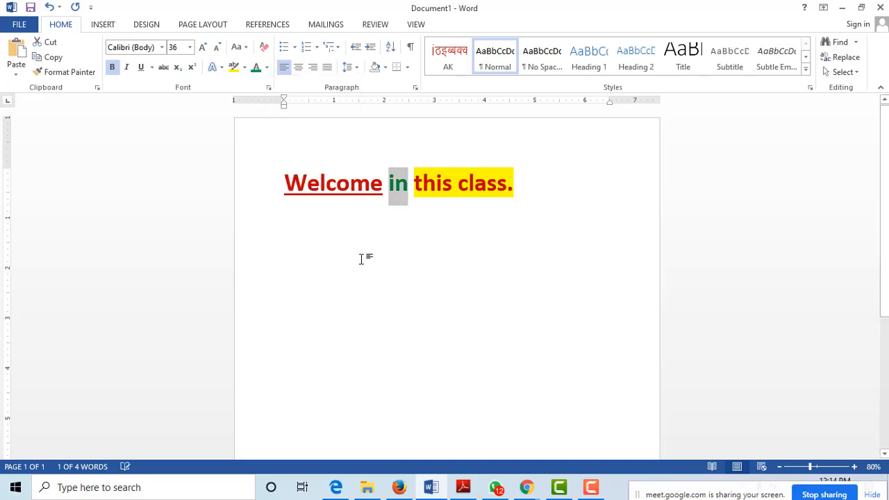
Give the underlined word "Welcome" a dark blue theme font color and clear the selection
click(280, 179)
drag(282, 182, 384, 180)
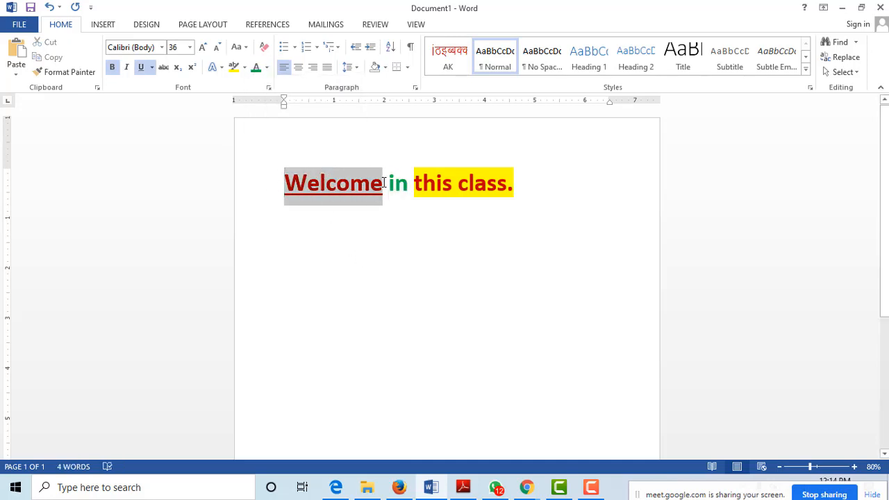
click(268, 69)
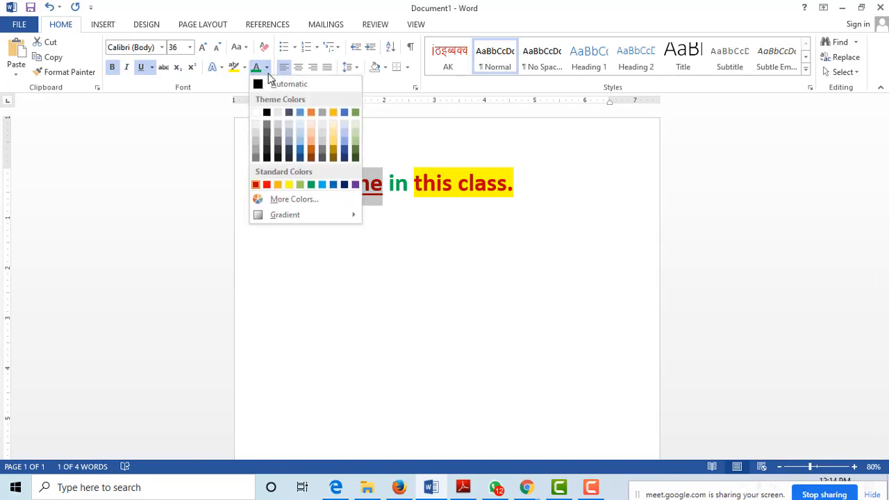
click(345, 151)
click(401, 281)
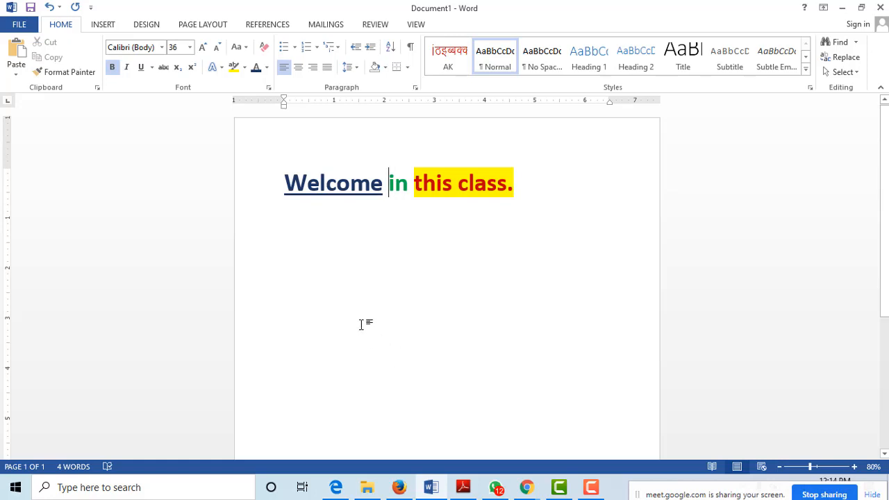
Select the whole sentence and shrink its font size through the preset sizes to 24
key(Left)
key(Left)
key(Left)
drag(286, 184, 520, 188)
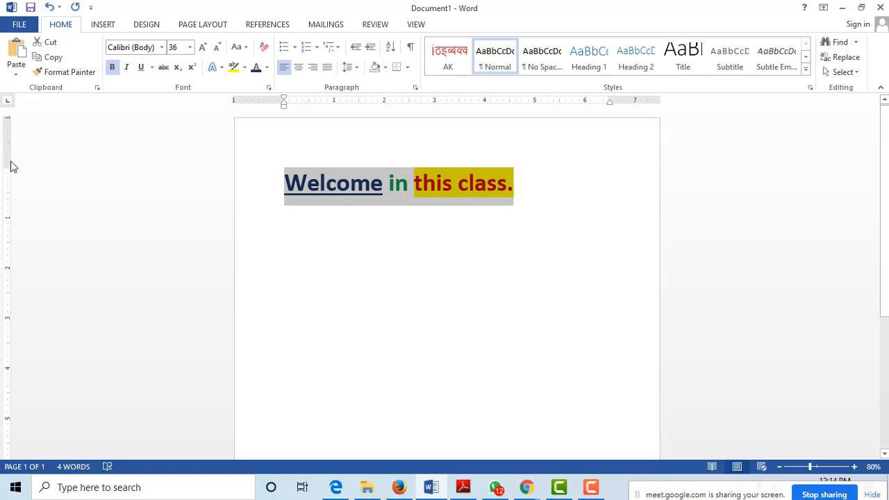
click(189, 48)
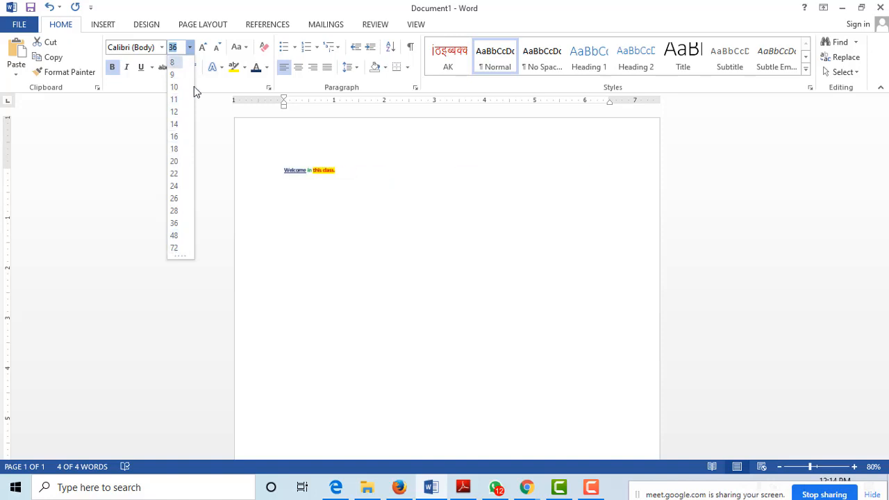
click(259, 250)
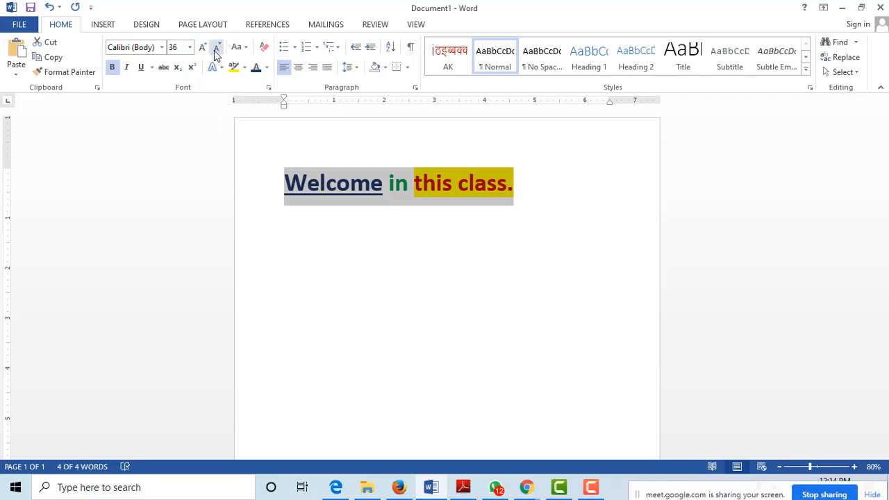
click(216, 51)
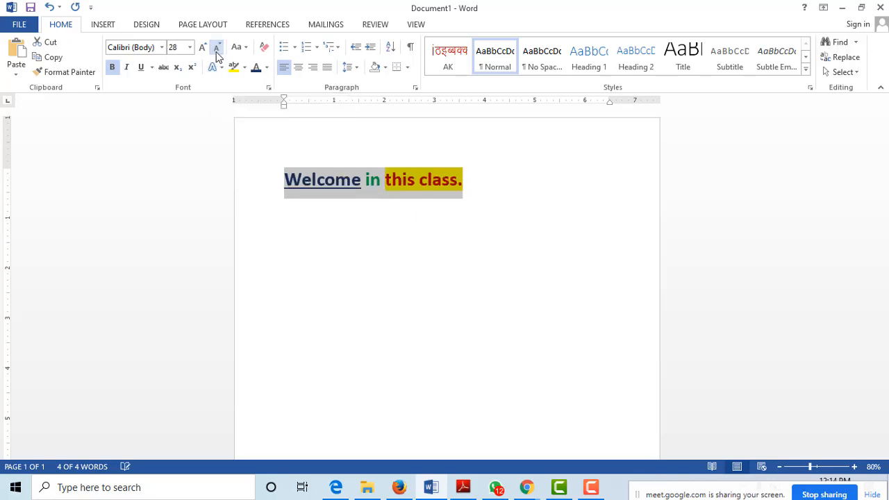
click(216, 52)
click(216, 53)
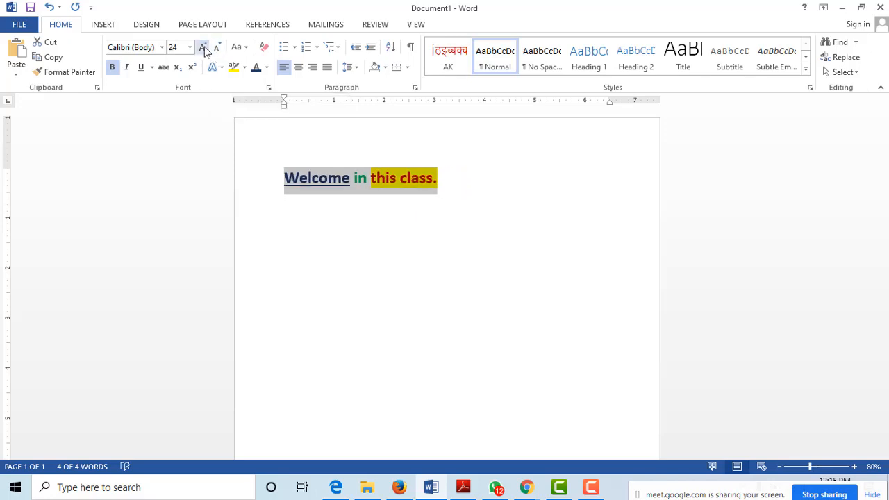
Grow the sentence's font size through the preset sizes up to 72 and shrink it back to 36
click(203, 48)
click(202, 49)
click(204, 48)
click(204, 49)
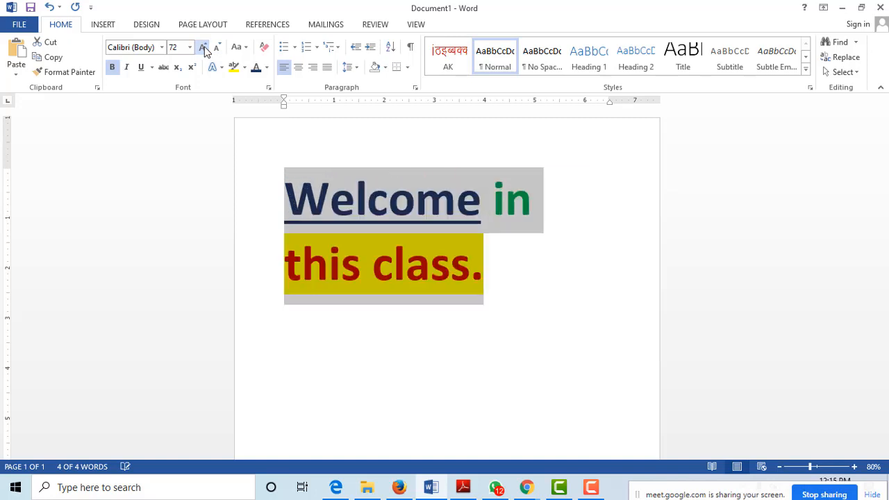
click(216, 49)
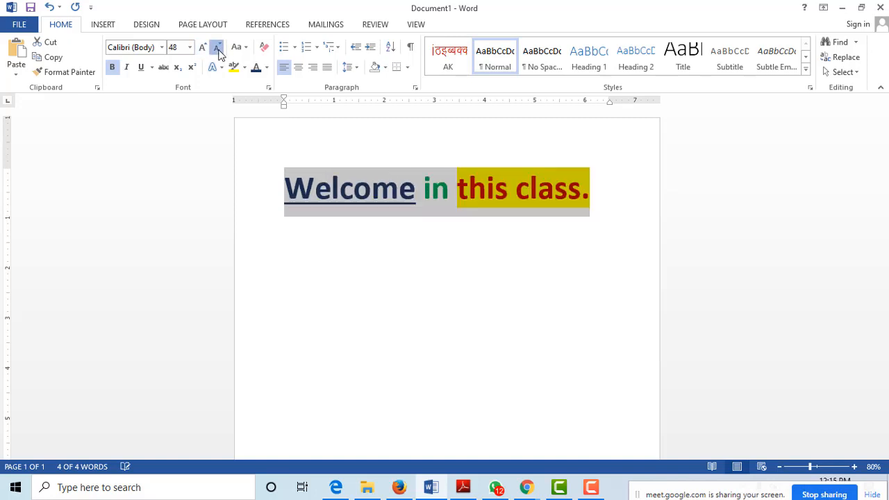
click(217, 48)
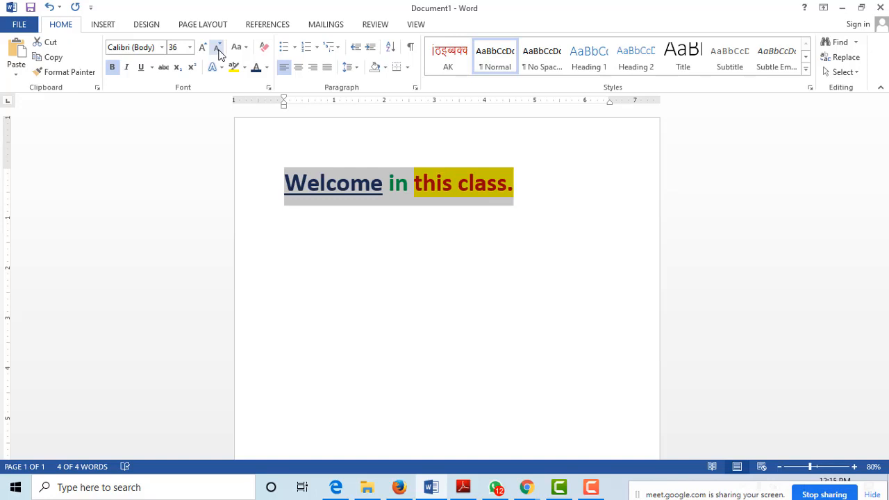
Increase the sentence's font size one point at a time to about 45
key(ctrl+bracketright)
key(ctrl+bracketright)
key(ctrl+bracketright)
key(ctrl+bracketright)
key(ctrl+bracketright)
key(ctrl+bracketright)
key(ctrl+bracketright)
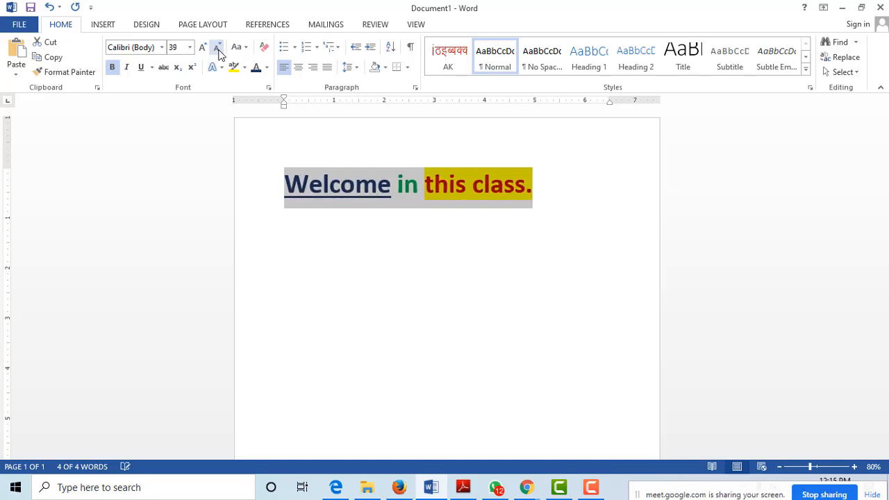
key(ctrl+bracketright)
key(ctrl+bracketright)
key(ctrl+bracketright)
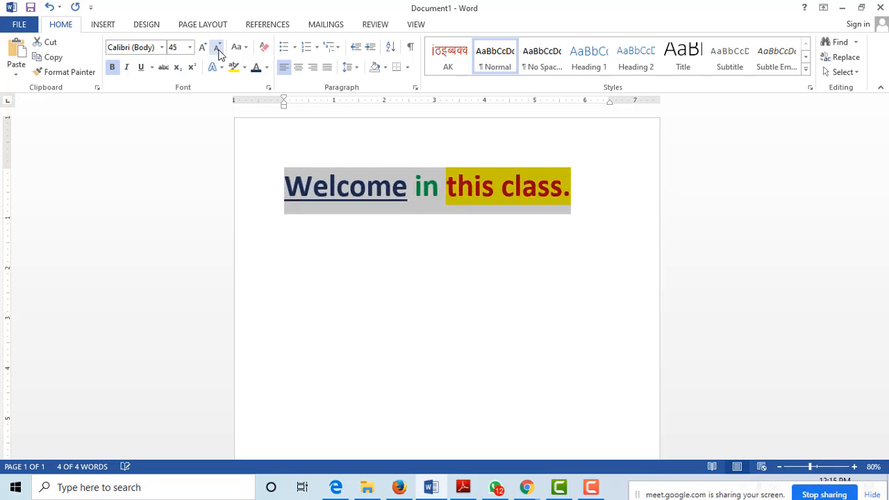
Decrease and increase the sentence's font size repeatedly in one-point steps, ending at 42
key(ctrl+bracketleft)
key(ctrl+bracketleft)
key(ctrl+bracketleft)
key(ctrl+bracketleft)
key(ctrl+bracketleft)
key(ctrl+bracketleft)
key(ctrl+bracketright)
key(ctrl+bracketright)
key(ctrl+bracketright)
key(ctrl+bracketright)
key(ctrl+bracketright)
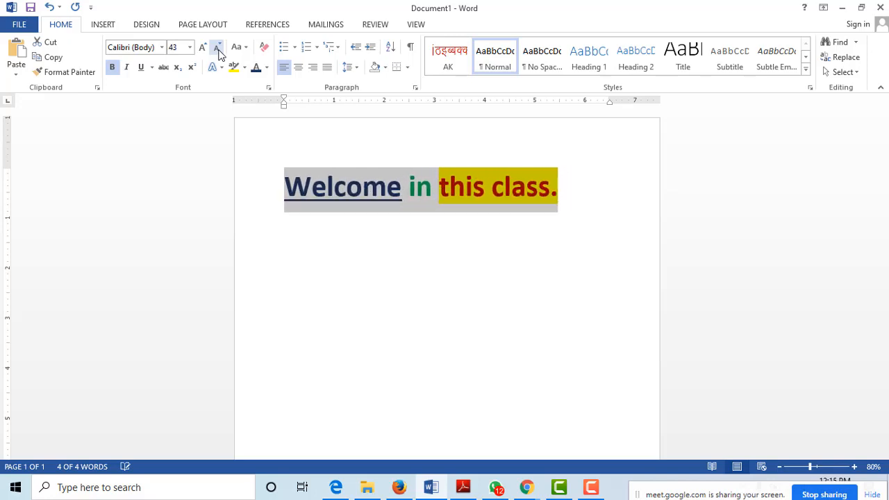
key(ctrl+bracketleft)
key(ctrl+bracketleft)
key(ctrl+bracketleft)
key(ctrl+bracketleft)
key(ctrl+bracketleft)
key(ctrl+bracketleft)
key(ctrl+bracketright)
key(ctrl+bracketright)
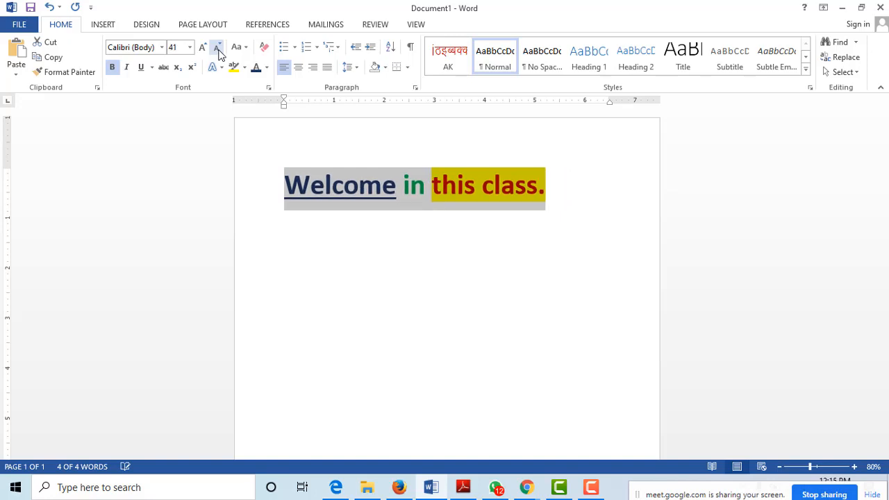
key(ctrl+bracketright)
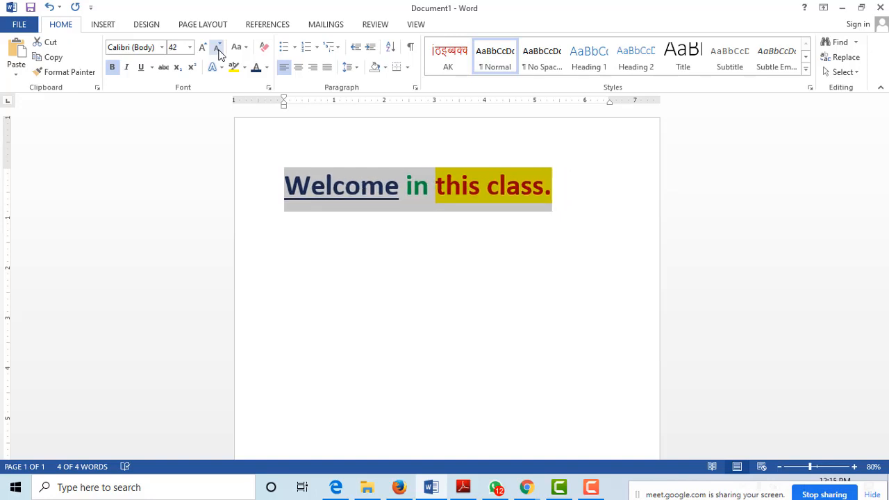
Grow and shrink the sentence's font by one preset size each, ending at 36, and clear the selection
key(ctrl+shift+period)
key(ctrl+shift+comma)
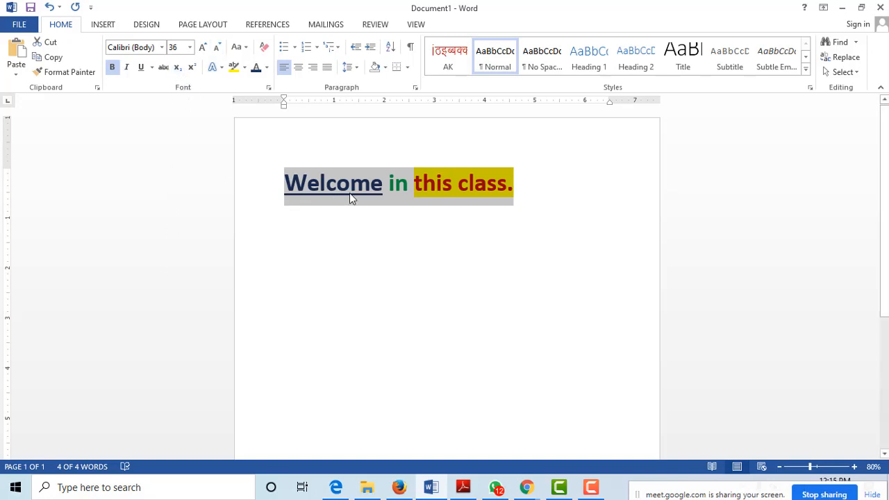
click(367, 220)
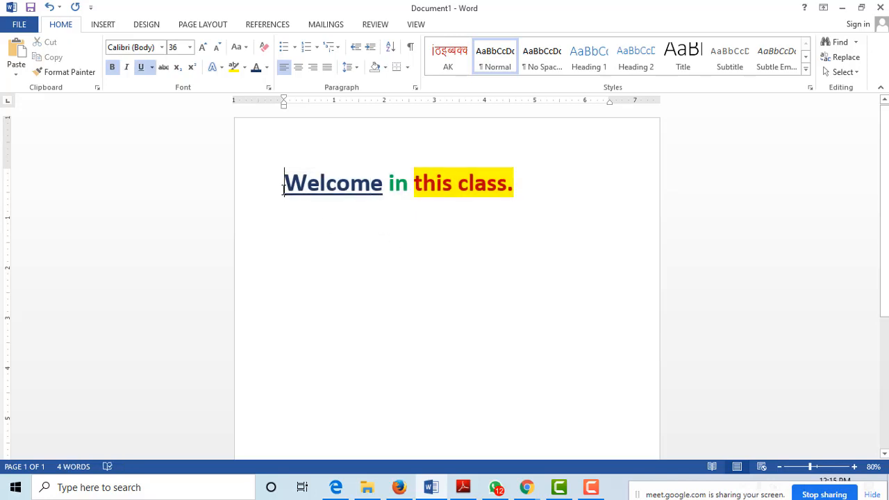
Preview various fonts on the whole sentence and set its font to Bradley Hand ITC
drag(283, 187, 528, 182)
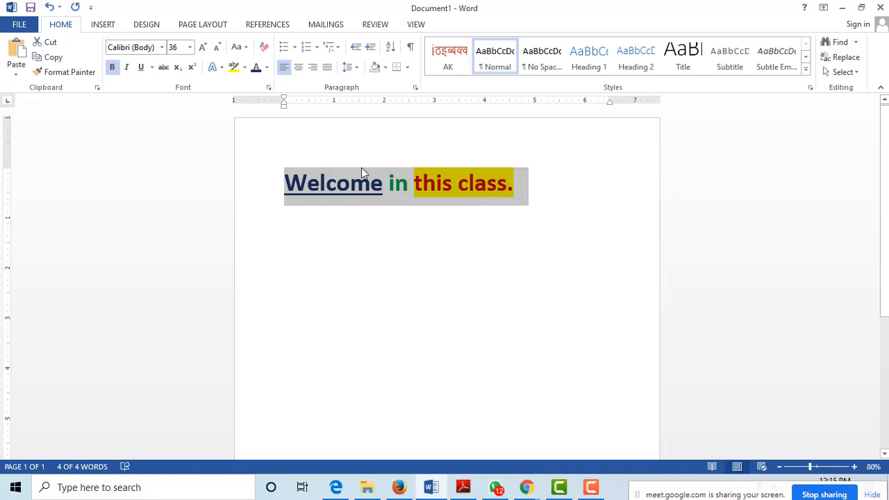
click(163, 49)
key(Down)
key(Down)
key(Down)
key(Down)
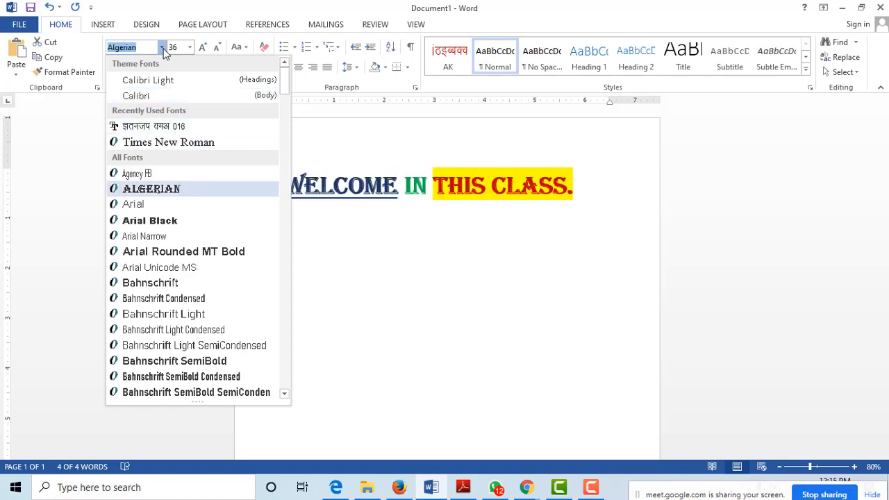
key(Down)
key(Down)
key(Down)
key(Down)
key(Down)
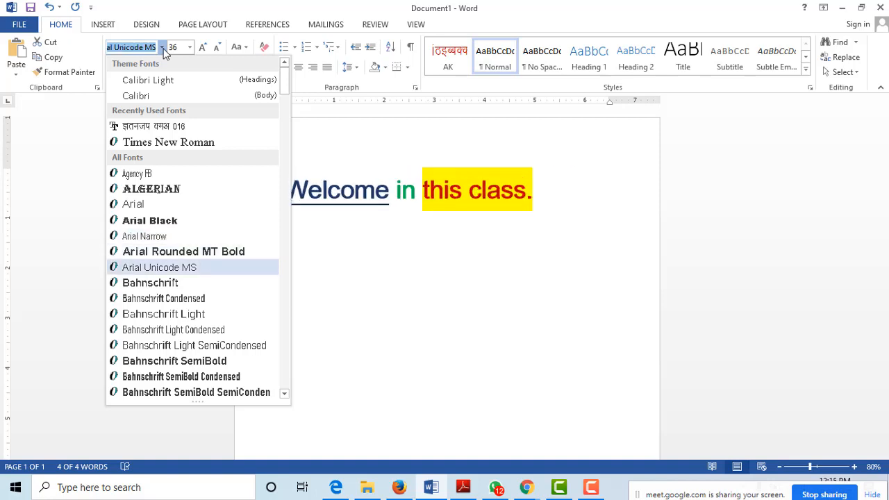
key(Down)
key(Down)
key(Down)
key(Down)
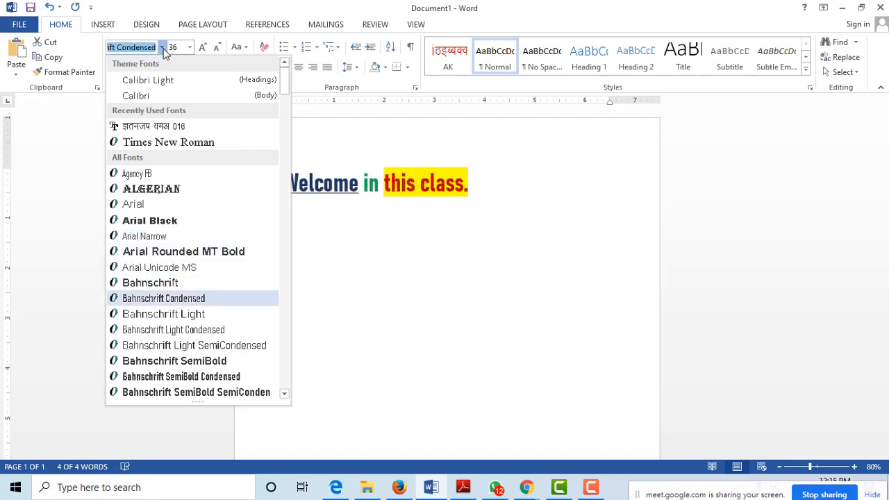
key(Down)
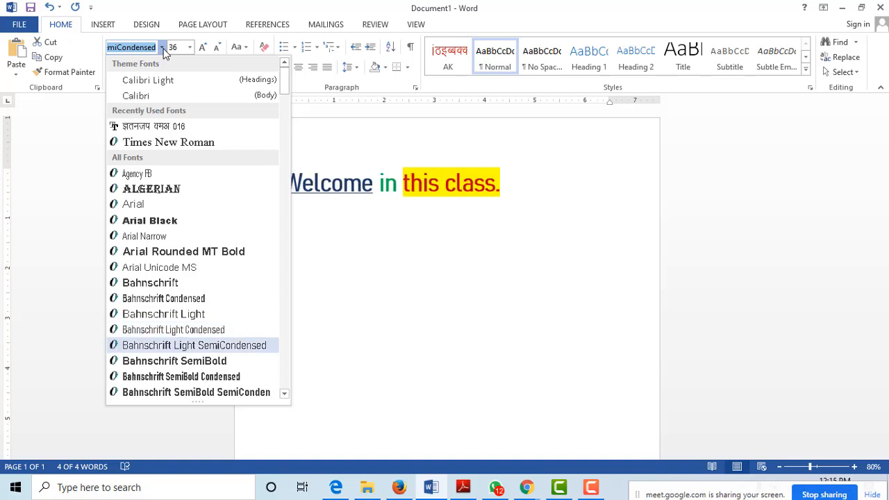
key(Down)
key(Down)
key(Down)
key(Down)
key(Down)
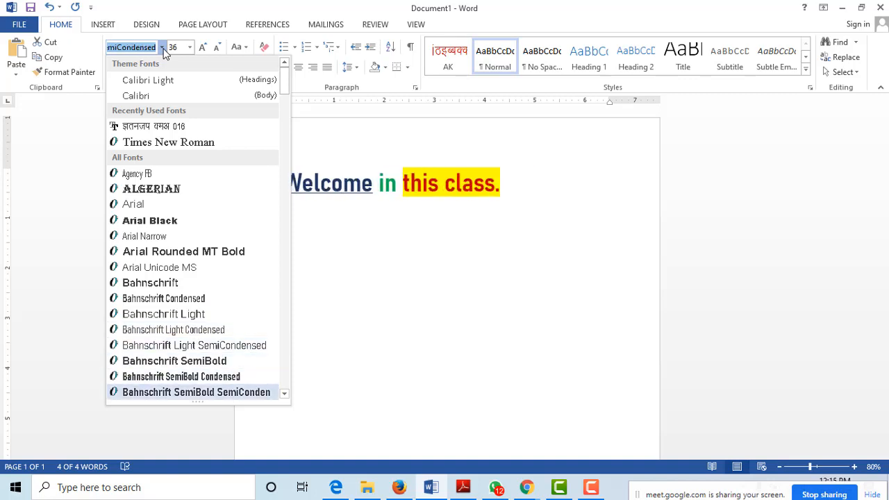
key(Down)
key(Down)
key(Down)
key(Down)
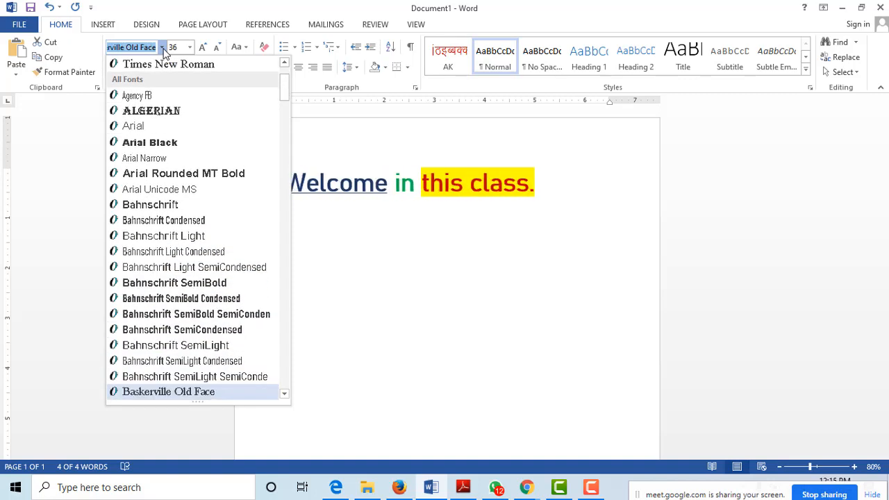
key(Down)
key(Down)
key(Down)
key(Down)
key(Down)
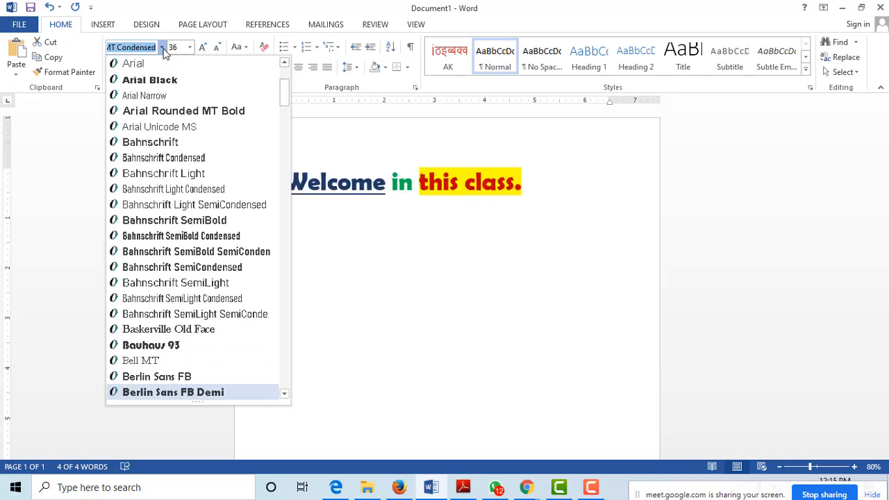
key(Down)
key(Up)
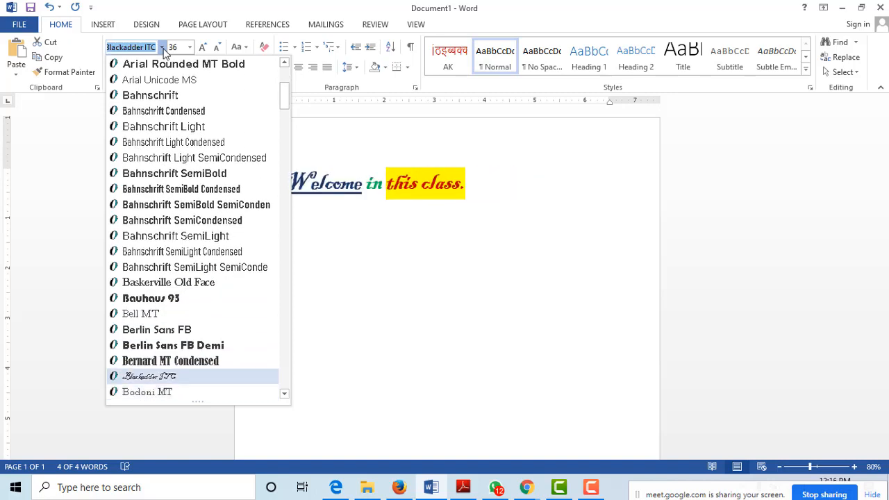
key(Down)
key(Down)
key(Down)
key(Down)
key(Down)
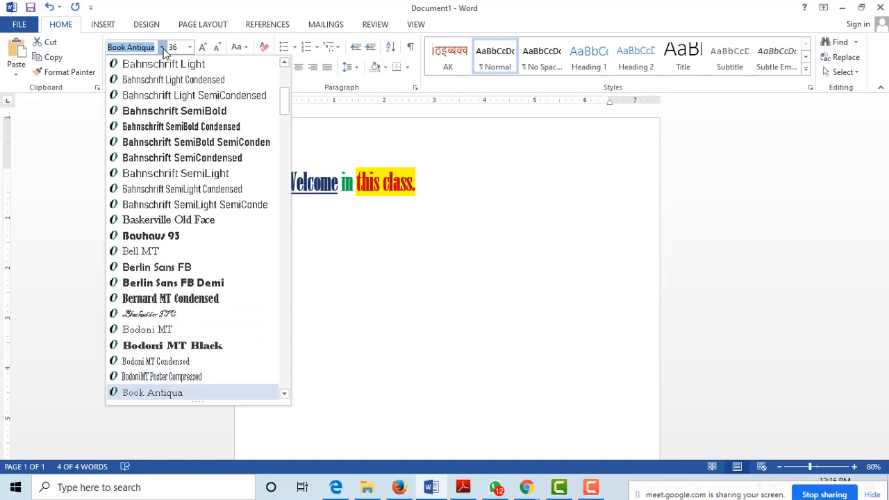
key(Up)
key(Down)
key(Down)
key(Down)
key(Down)
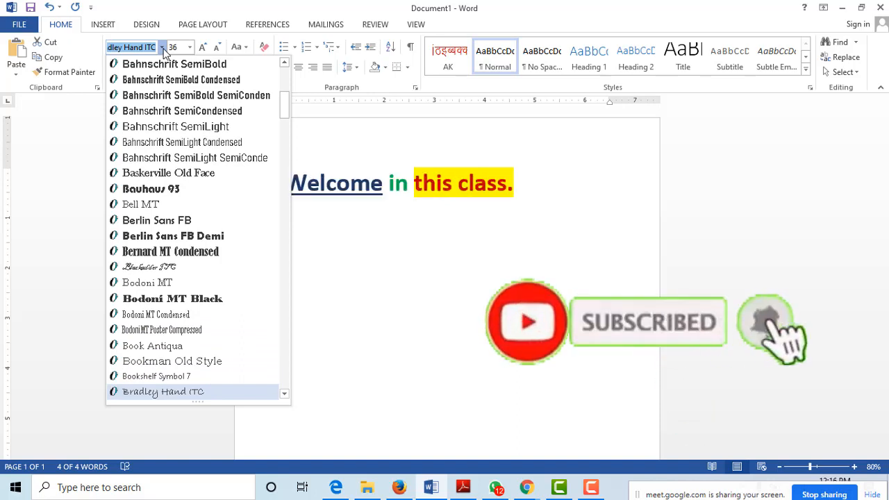
key(Return)
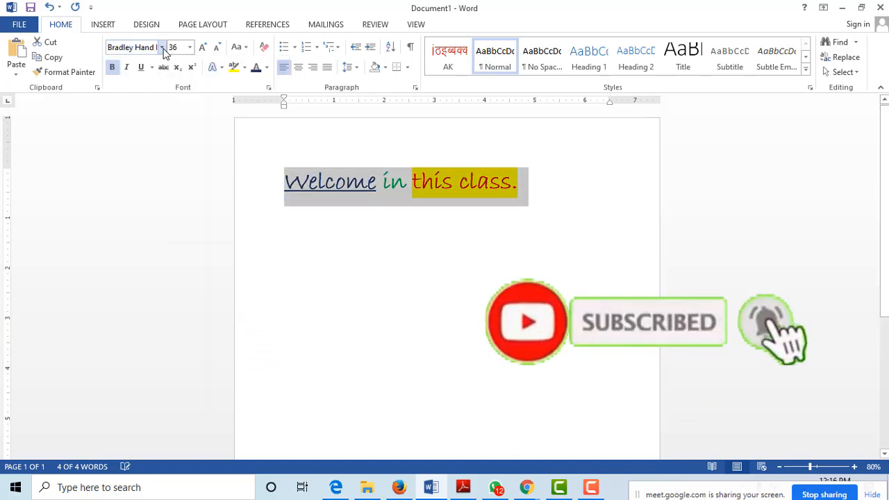
Enlarge the Bradley Hand ITC sentence to size 72 and reduce it to 48
click(202, 50)
click(203, 52)
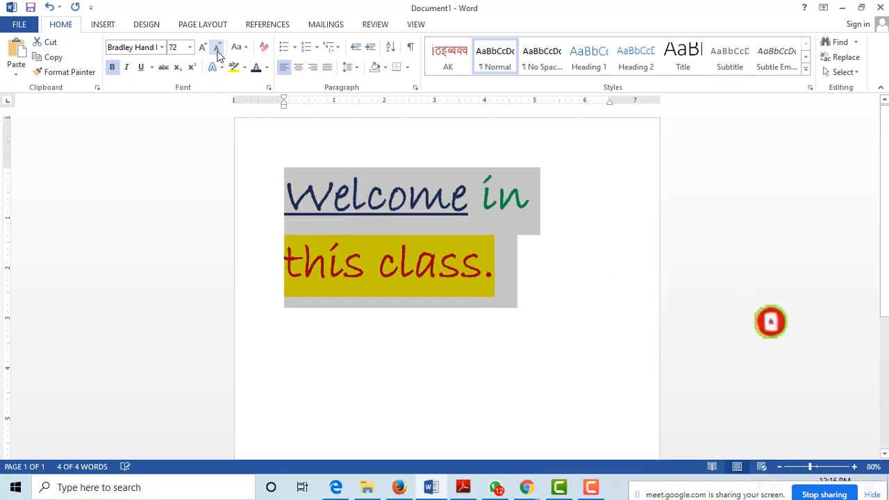
click(216, 52)
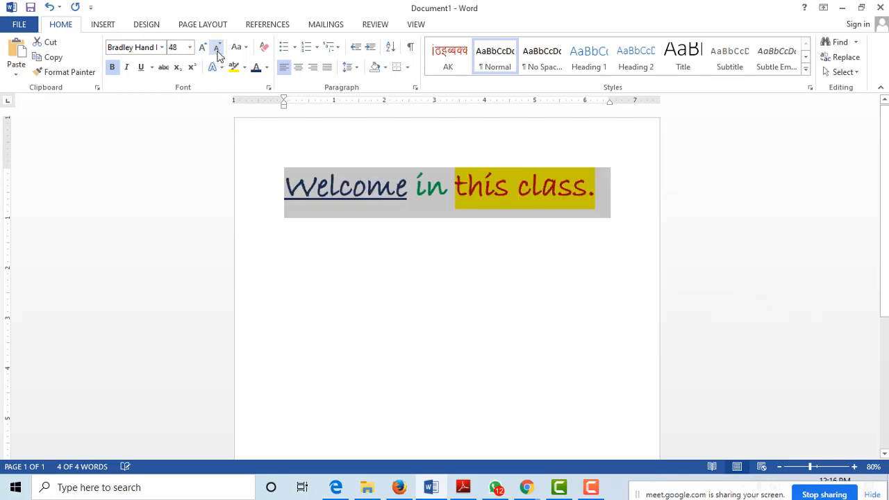
Preview several fonts on the whole sentence, set its font to Algerian, and clear the selection
click(153, 49)
key(Down)
key(Down)
key(Down)
key(Down)
key(Down)
key(Down)
key(Down)
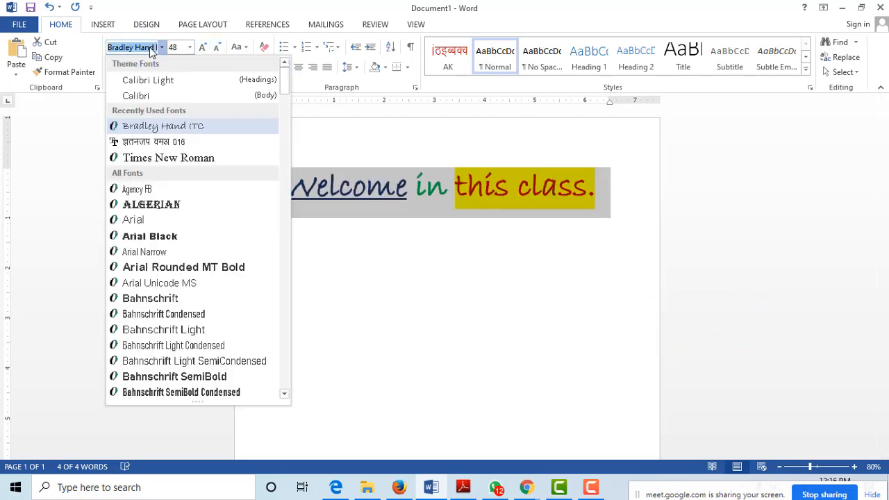
key(Up)
key(Up)
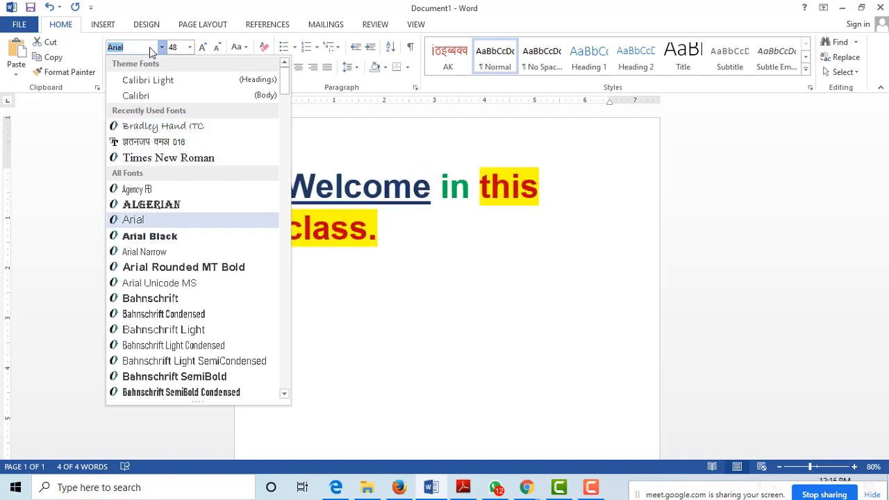
key(Return)
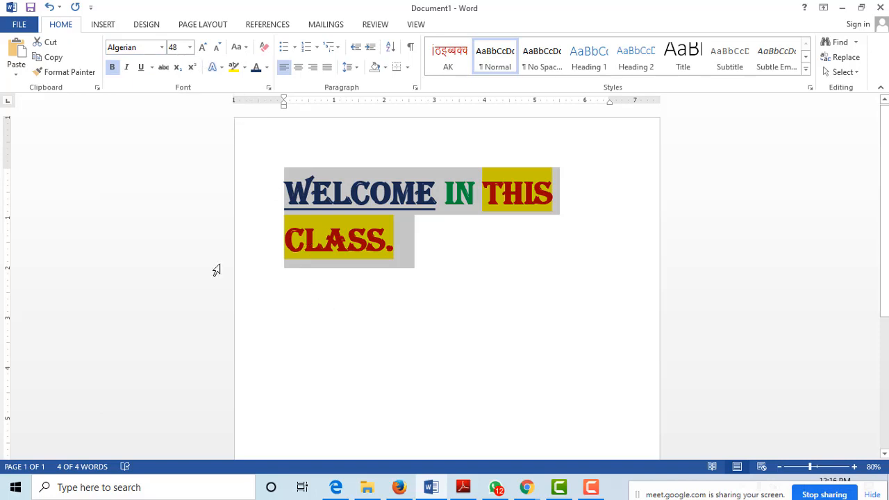
click(346, 375)
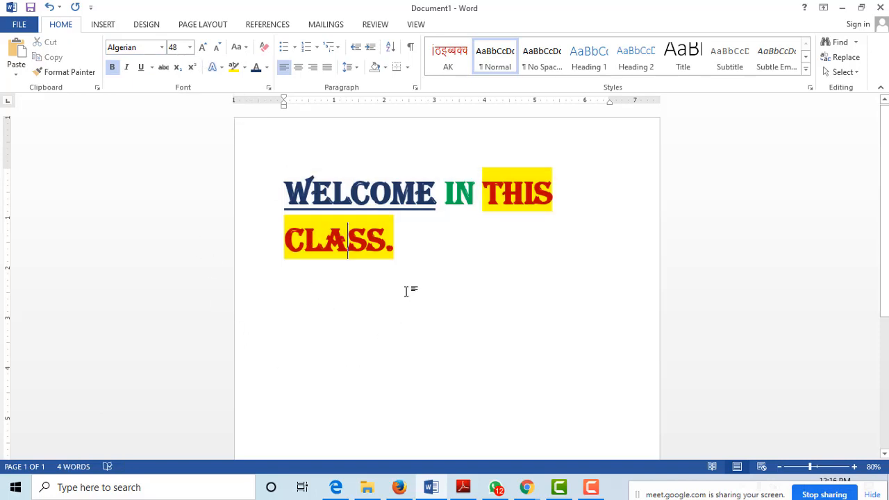
Start a new line below the sentence and set its font to Times New Roman, size 26
click(435, 263)
key(Return)
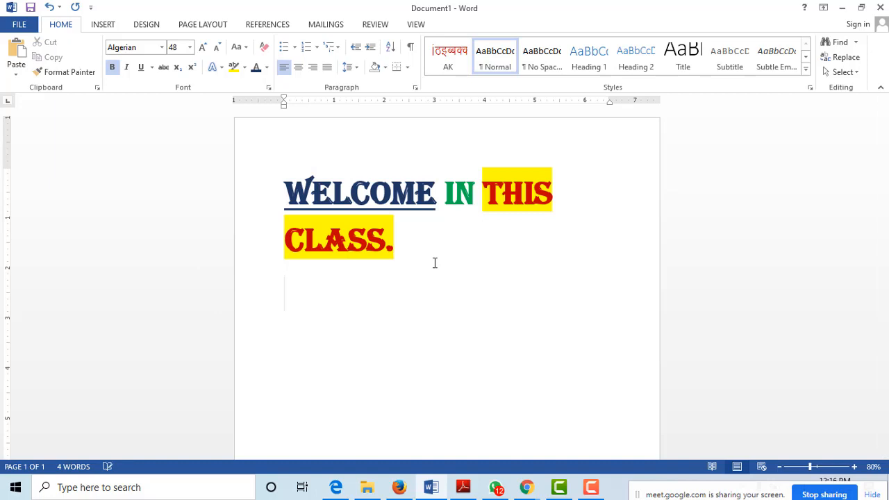
click(150, 49)
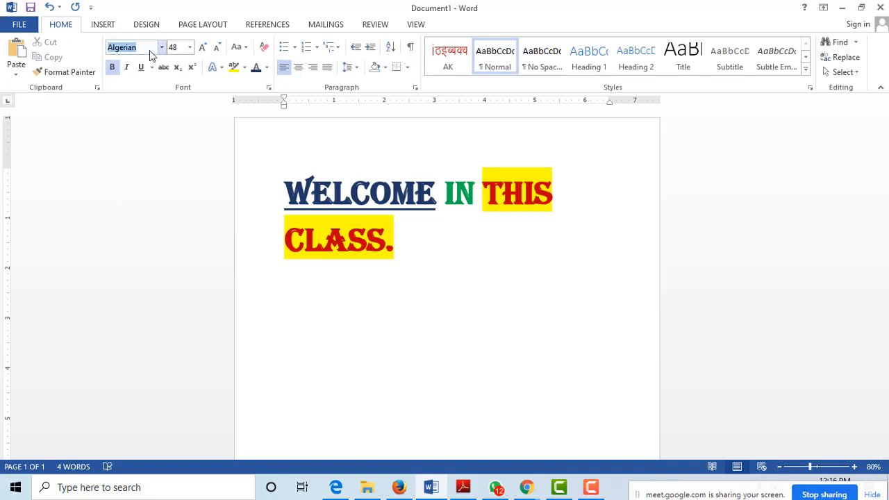
text(T)
text(i)
text(im)
key(Return)
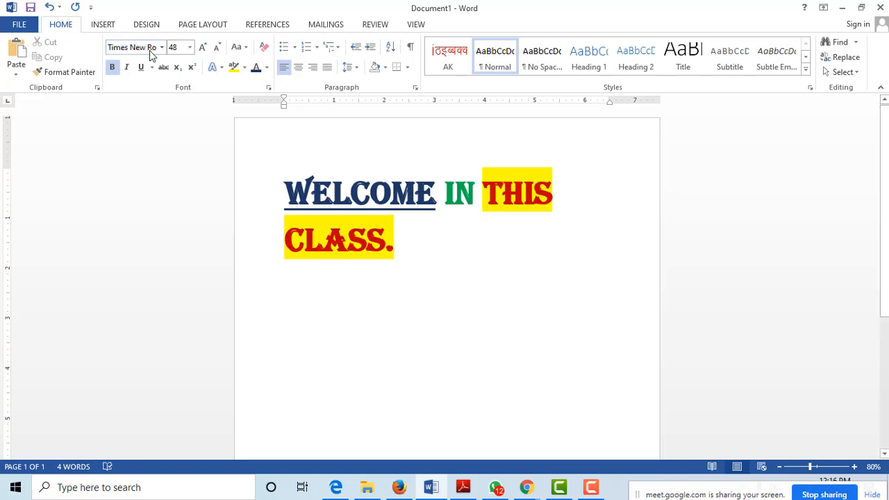
click(190, 47)
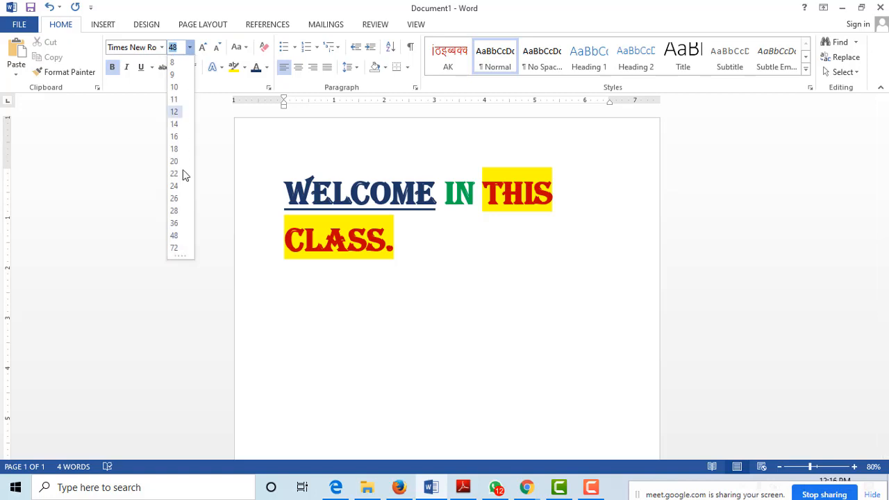
click(175, 198)
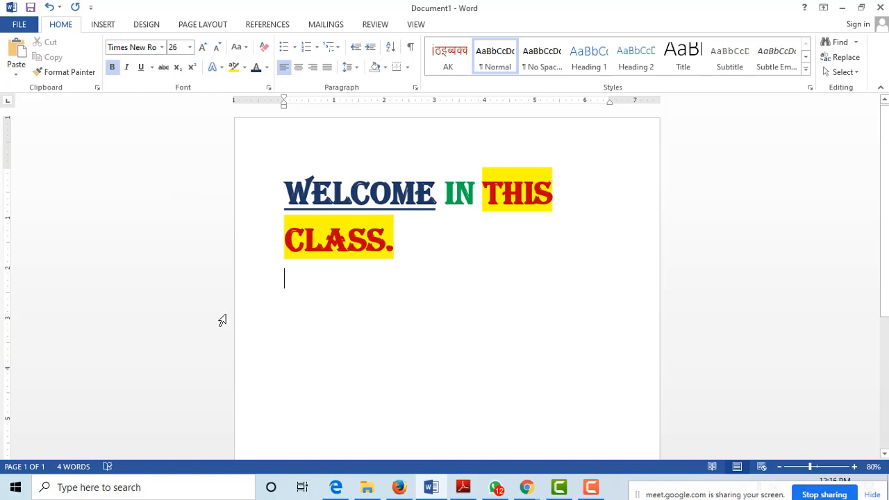
Switch to the chapter PDF in Adobe Reader and review the steps under Changing of Fonts, highlighting steps 2 and 3
click(462, 488)
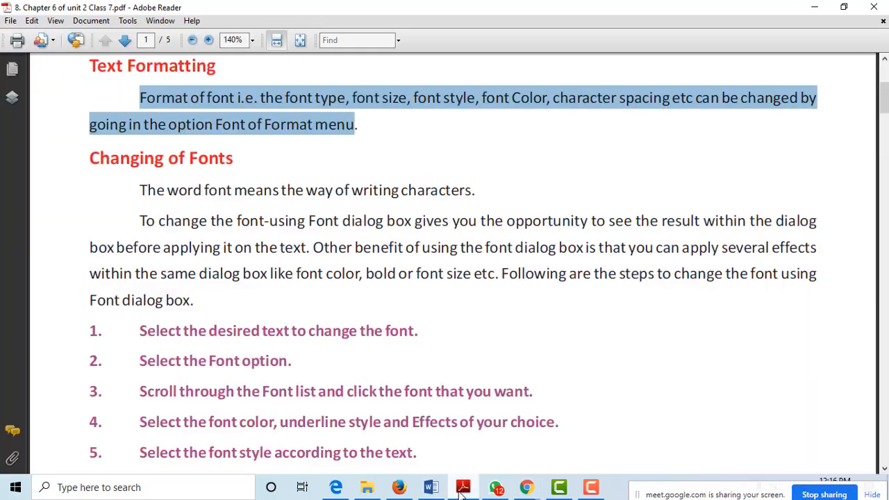
scroll(218, 271, down, 2)
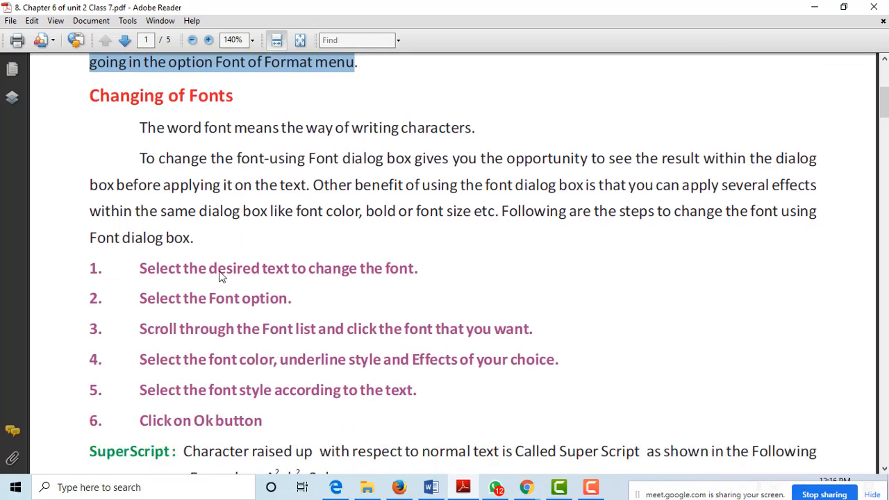
scroll(221, 276, down, 1)
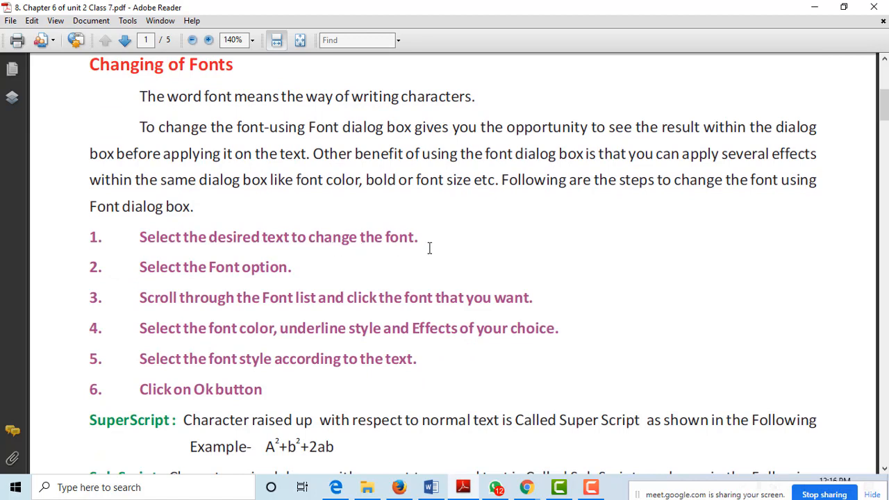
drag(420, 242, 271, 276)
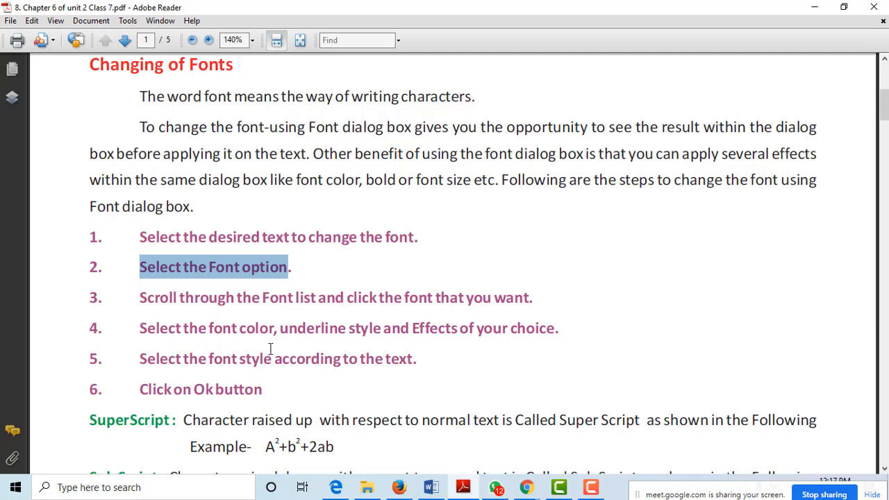
drag(140, 299, 490, 298)
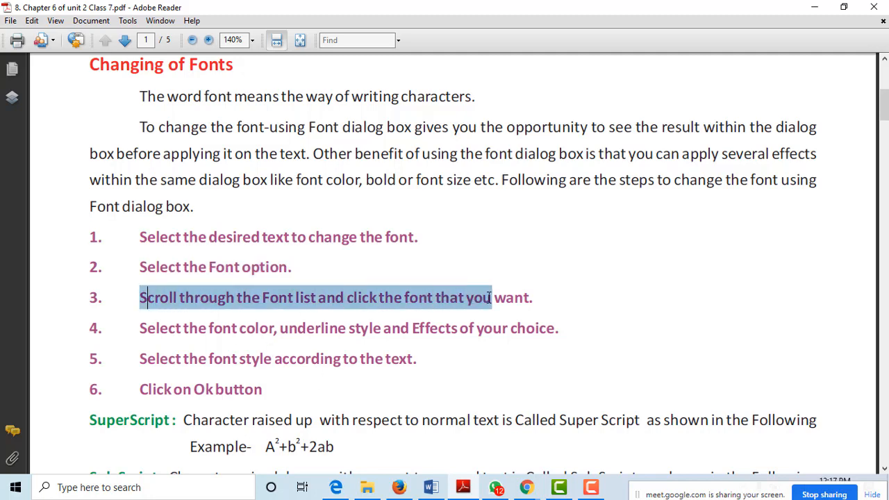
Switch back to Word and set the font of the word "Welcome" to Edwardian Script ITC
click(430, 487)
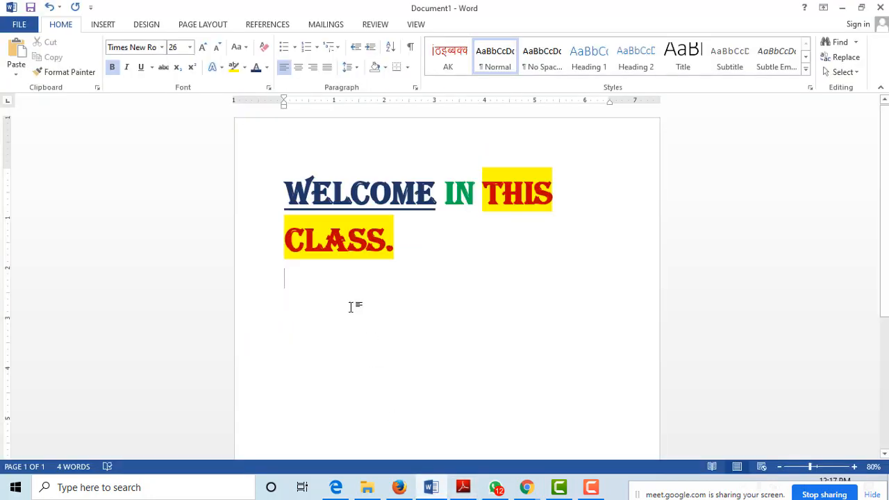
drag(285, 192, 439, 187)
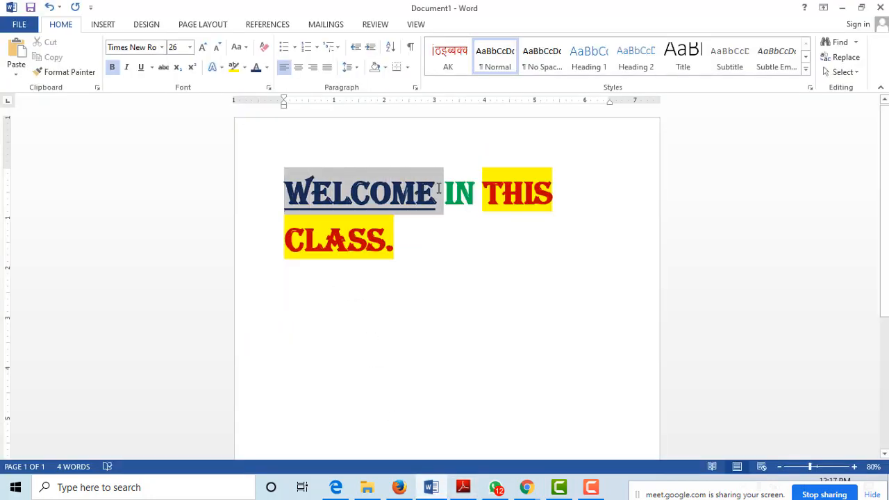
click(162, 47)
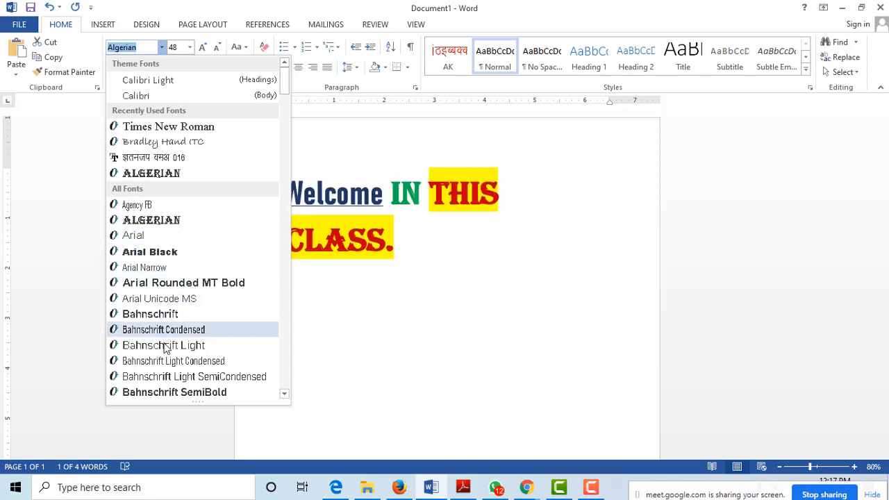
scroll(165, 351, down, 6)
scroll(165, 356, down, 8)
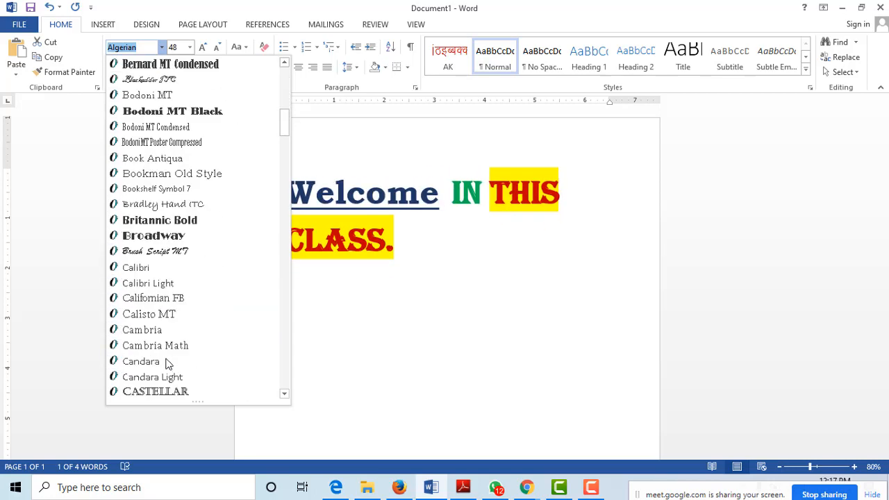
scroll(167, 363, down, 4)
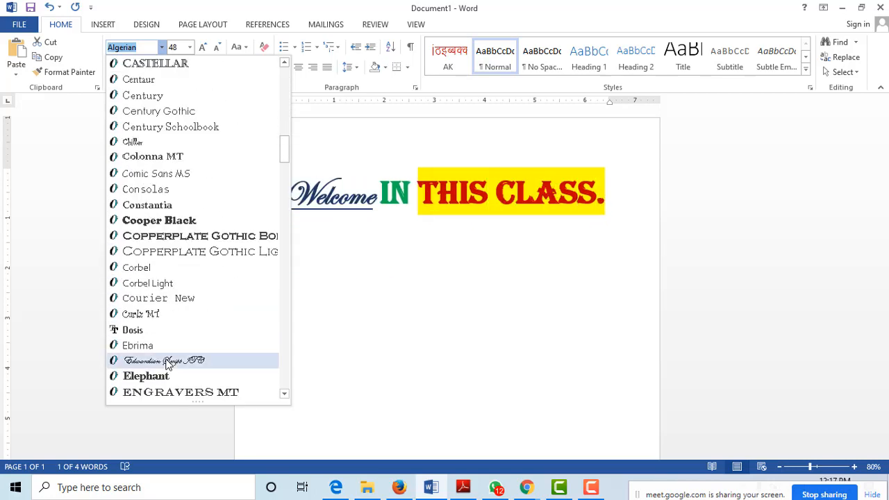
click(167, 361)
click(346, 396)
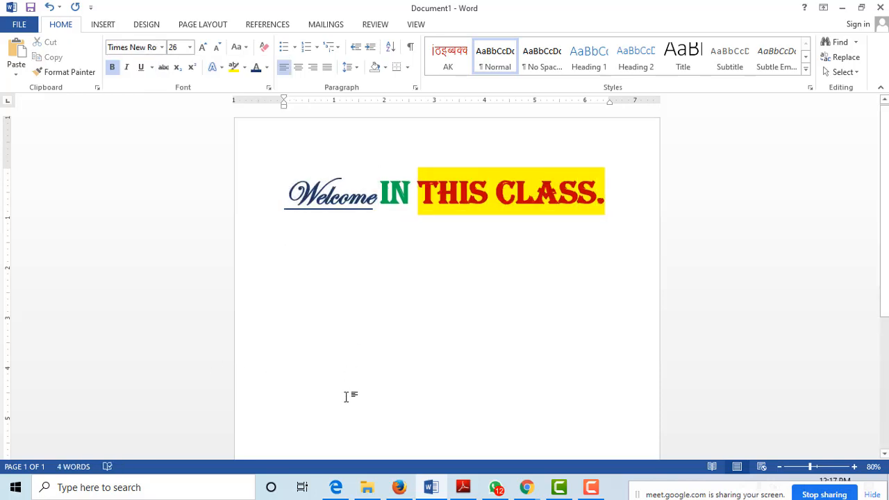
Enlarge the word "Welcome" to size 100 and put the rest of the sentence on a new line
drag(375, 200, 292, 197)
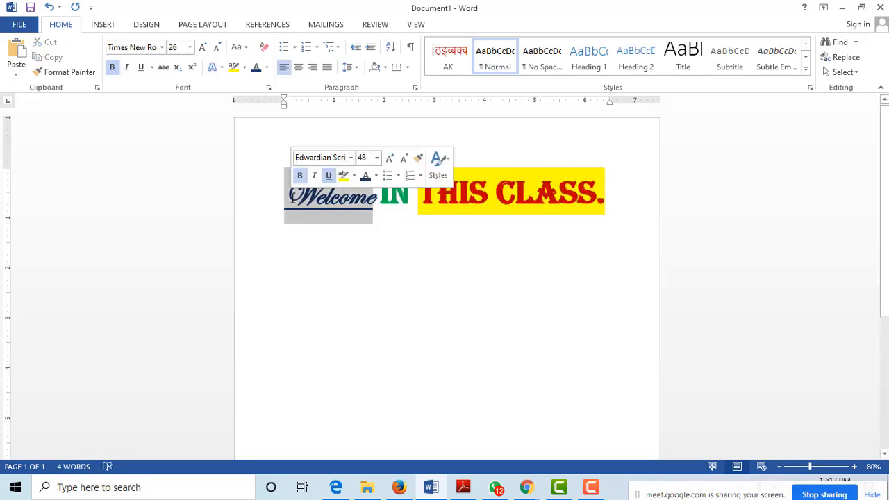
click(202, 47)
click(203, 48)
click(202, 47)
click(202, 47)
click(202, 48)
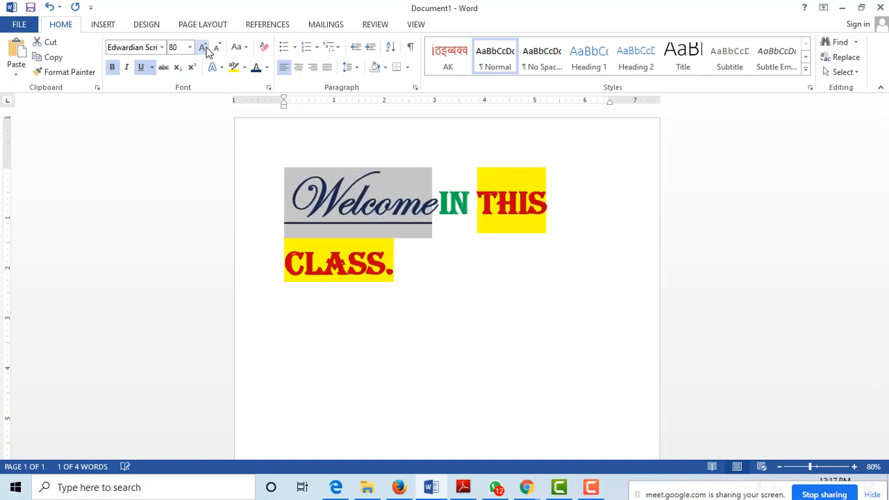
click(202, 47)
click(203, 47)
click(437, 280)
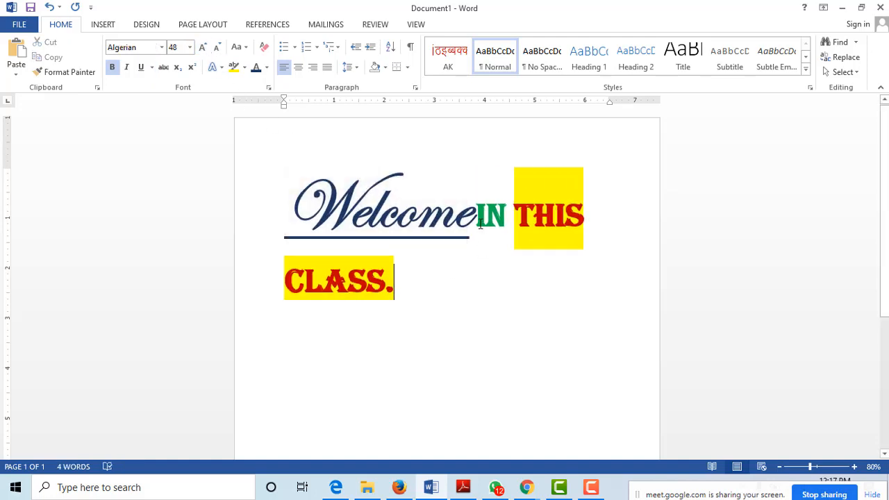
click(475, 222)
key(Return)
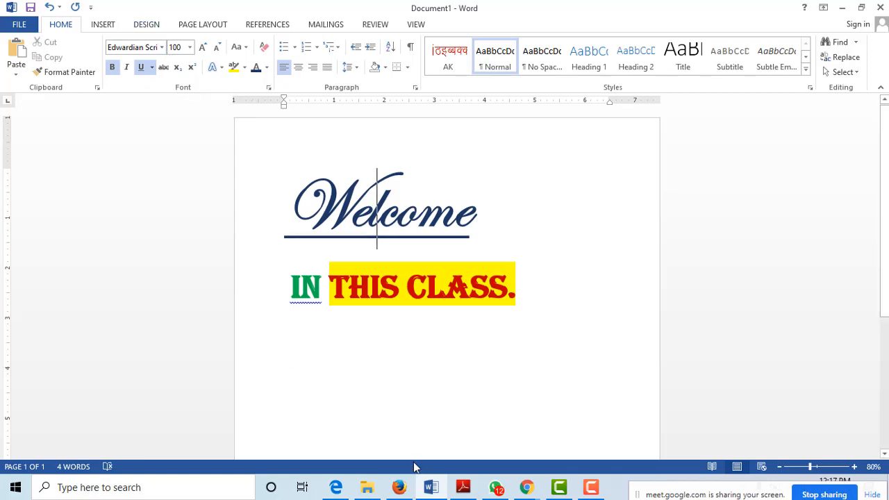
Switch to the chapter PDF in Adobe Reader and examine the SuperScript and Sub Script definitions and the superscript example formula
click(463, 490)
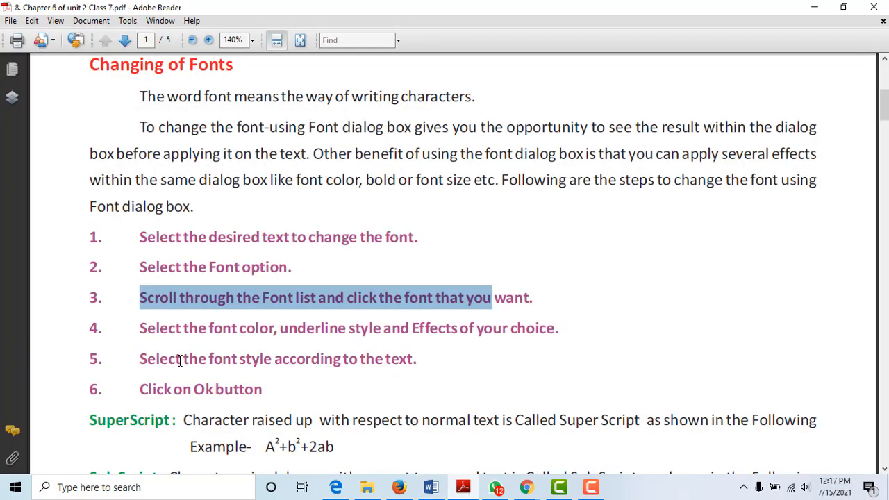
scroll(221, 359, down, 3)
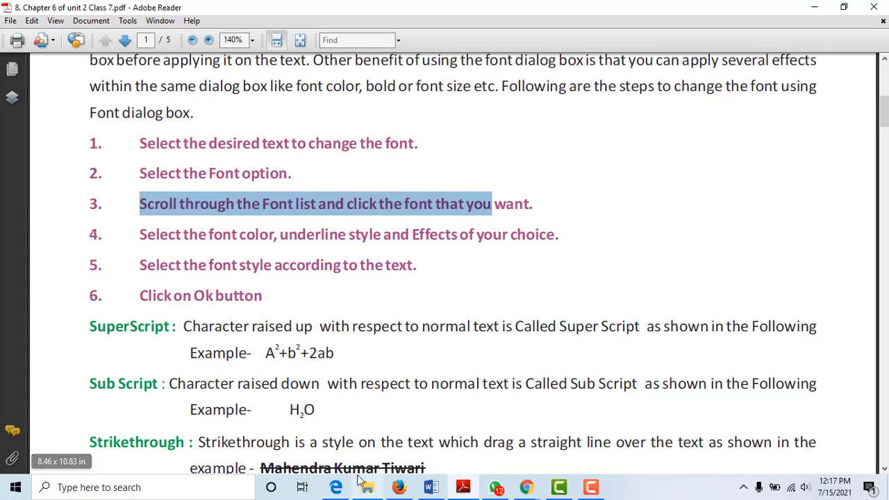
mouse_move(362, 482)
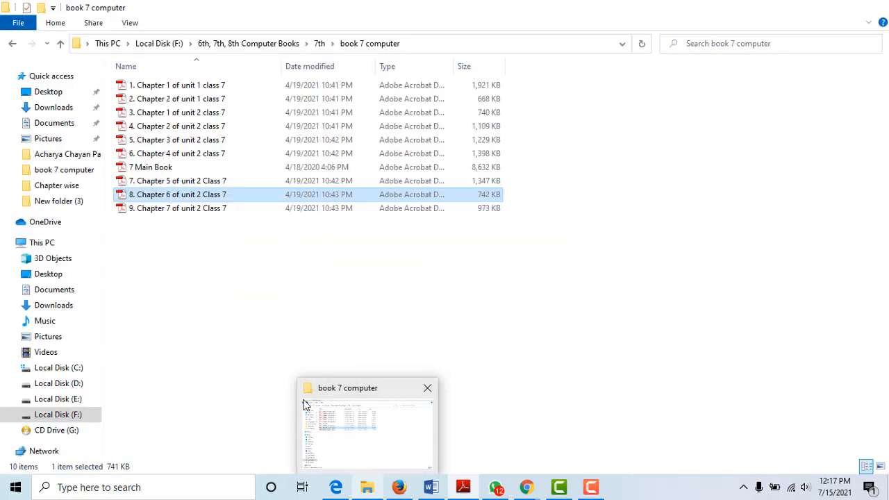
click(212, 323)
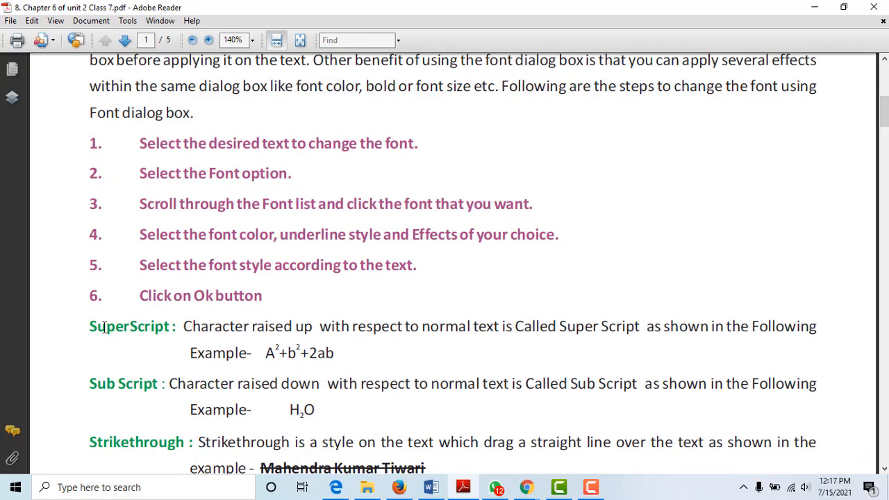
scroll(103, 327, down, 1)
drag(97, 295, 144, 296)
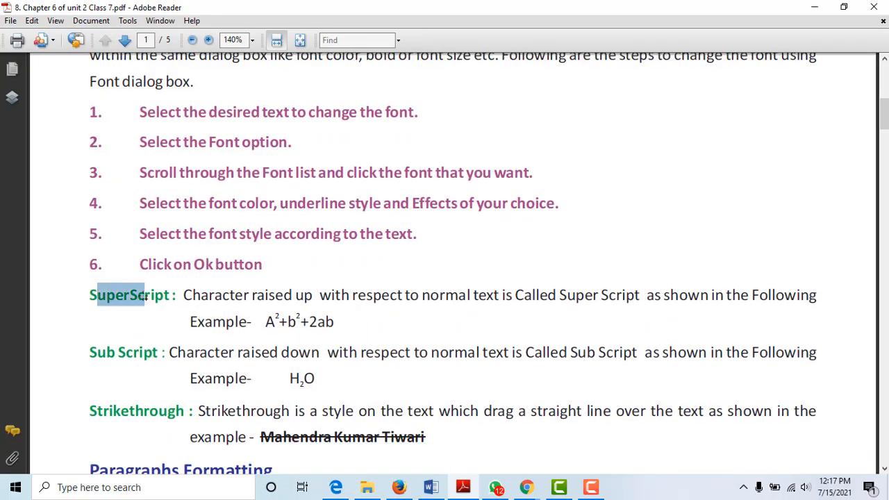
double_click(101, 356)
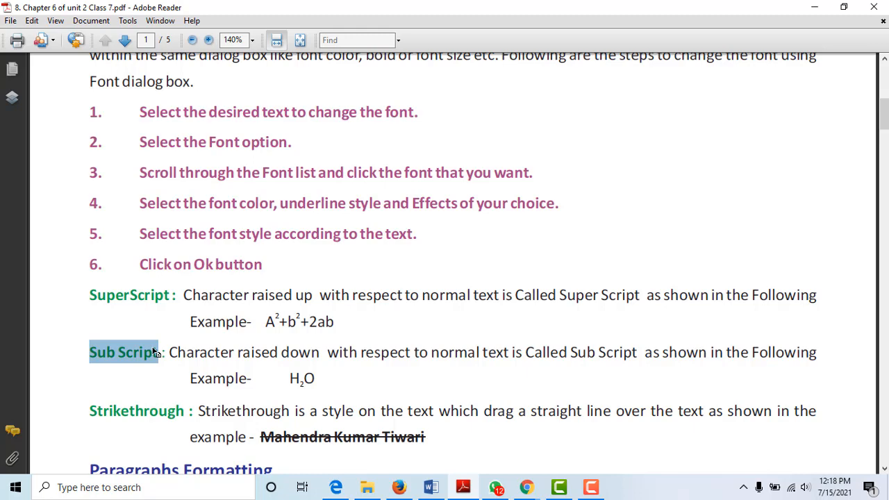
drag(154, 353, 159, 353)
drag(266, 323, 334, 316)
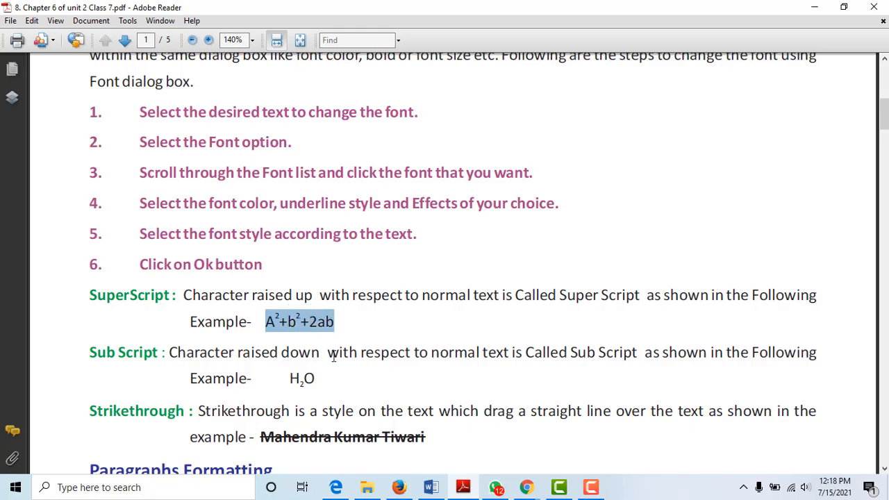
click(335, 354)
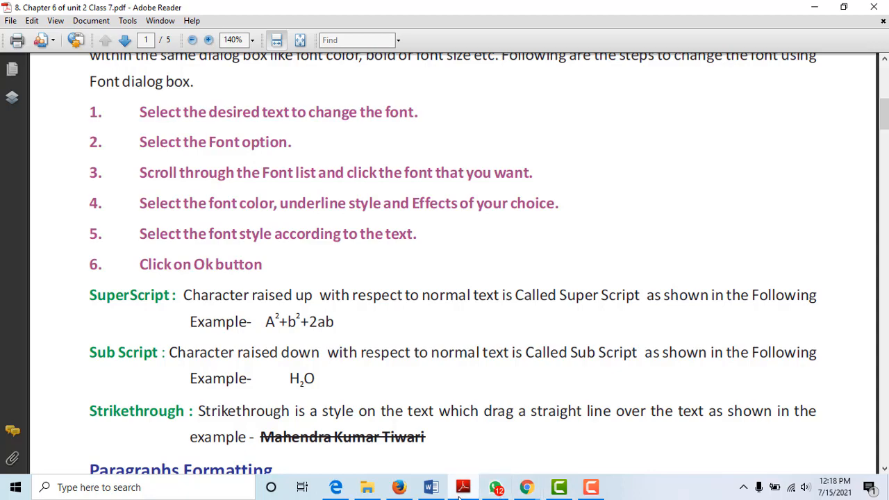
Return to Word and enter "A2 + B2" on the empty line below the sentence
click(436, 492)
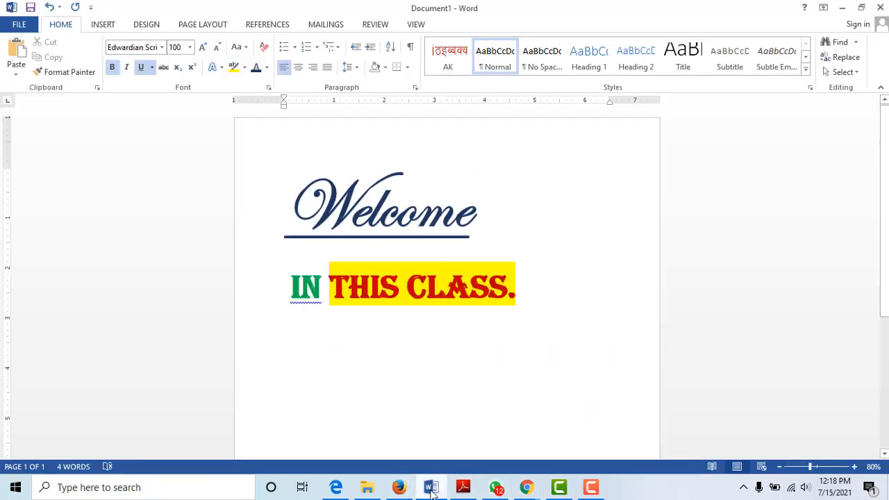
click(430, 489)
click(431, 488)
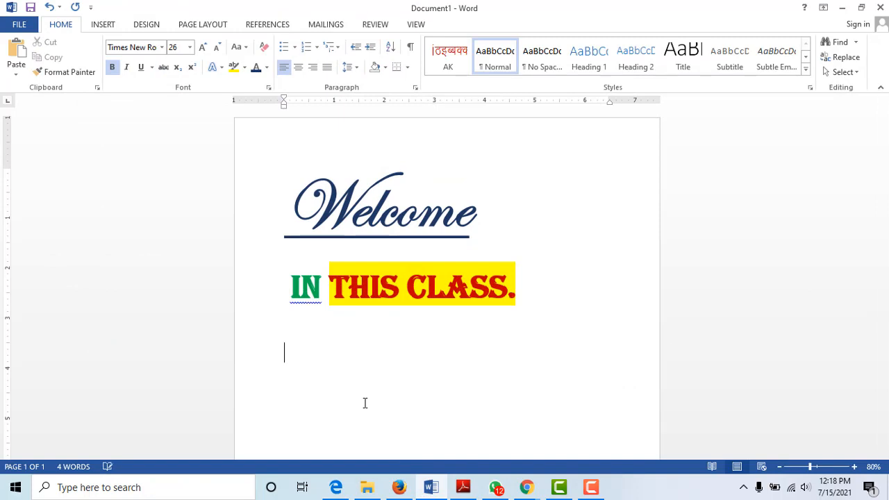
text(A2 + B2)
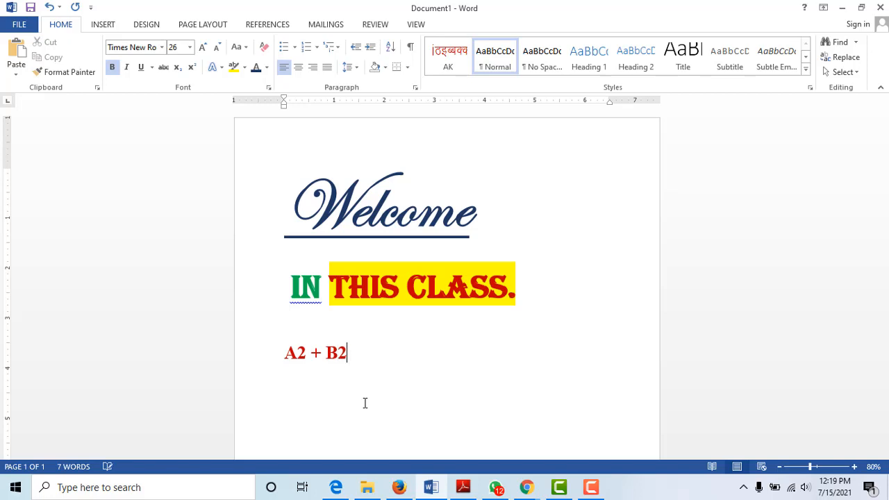
Extend the formula line with "+ 2AB" so that it reads "A2 + B2 + 2AB"
text( =)
key(BackSpace)
text(+ 2AB)
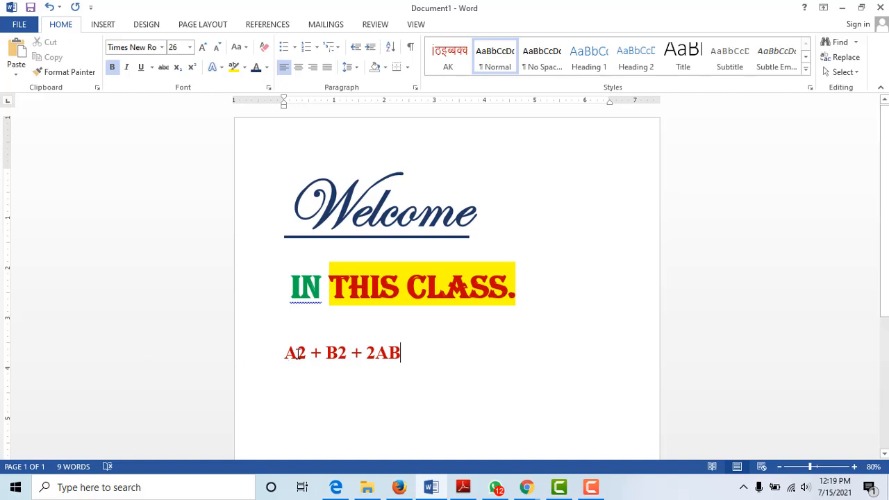
Format the 2 after A and the 2 after B in the formula as superscript
drag(297, 352, 306, 364)
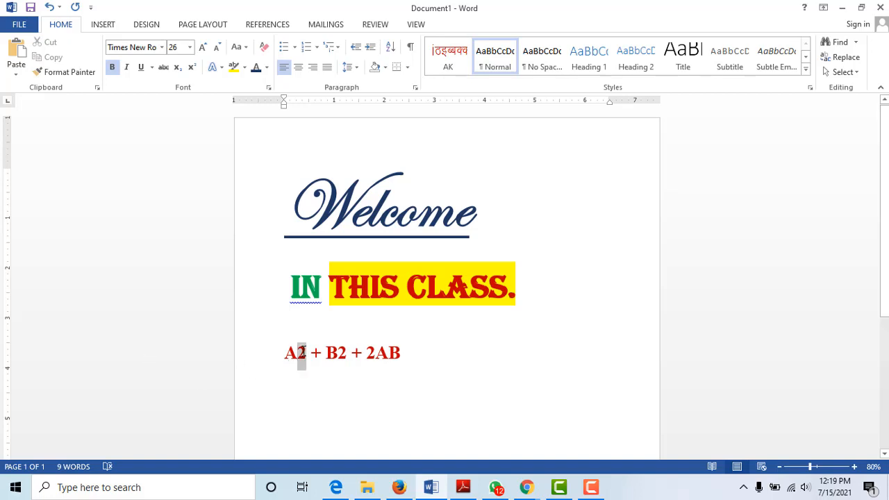
click(323, 384)
drag(306, 352, 298, 354)
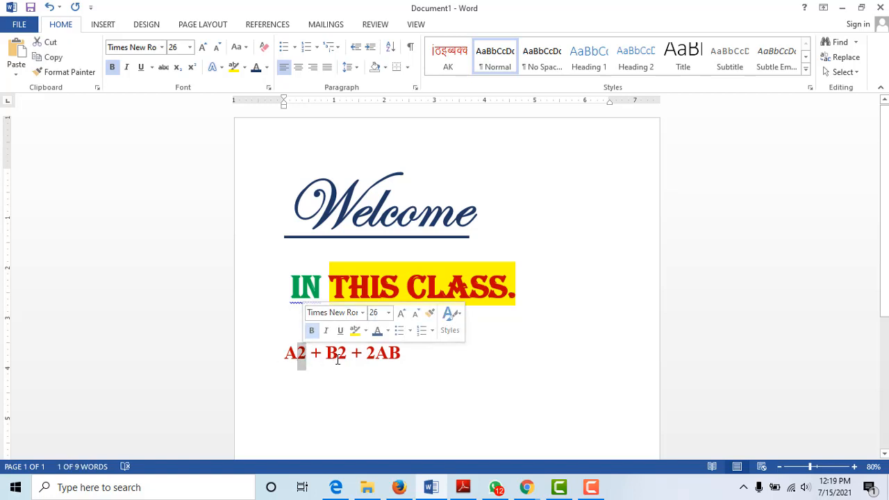
ctrl+drag(348, 353, 338, 355)
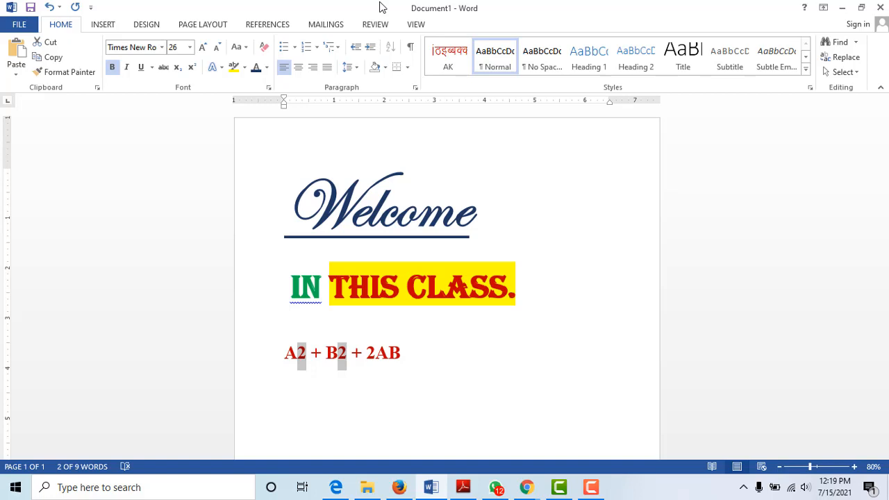
click(191, 71)
click(389, 370)
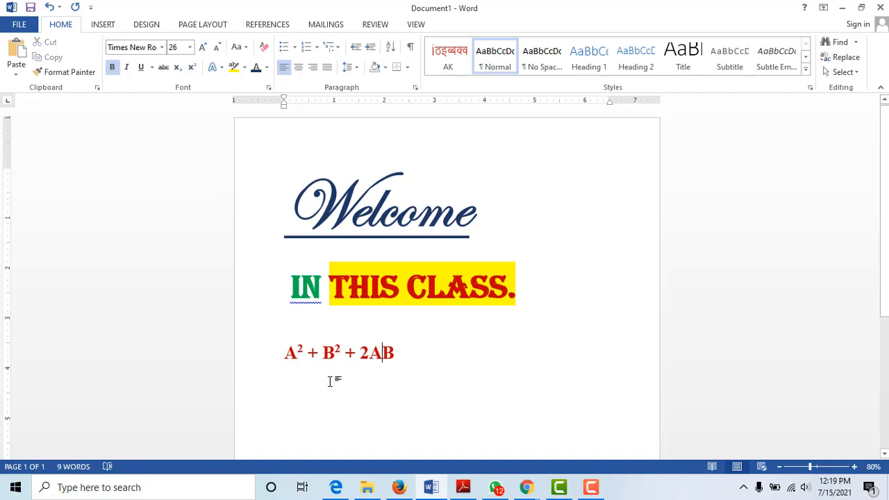
Enlarge the whole formula line to font size 72
drag(399, 357, 294, 364)
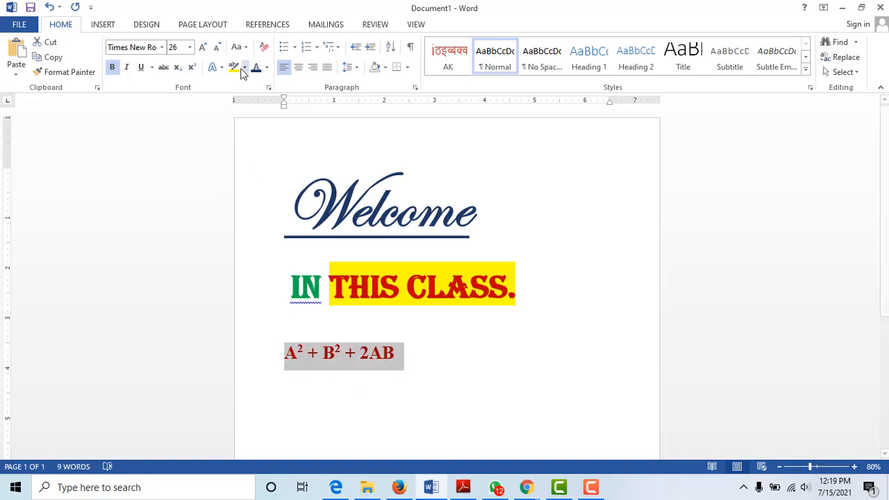
click(205, 49)
click(205, 49)
click(205, 49)
click(205, 49)
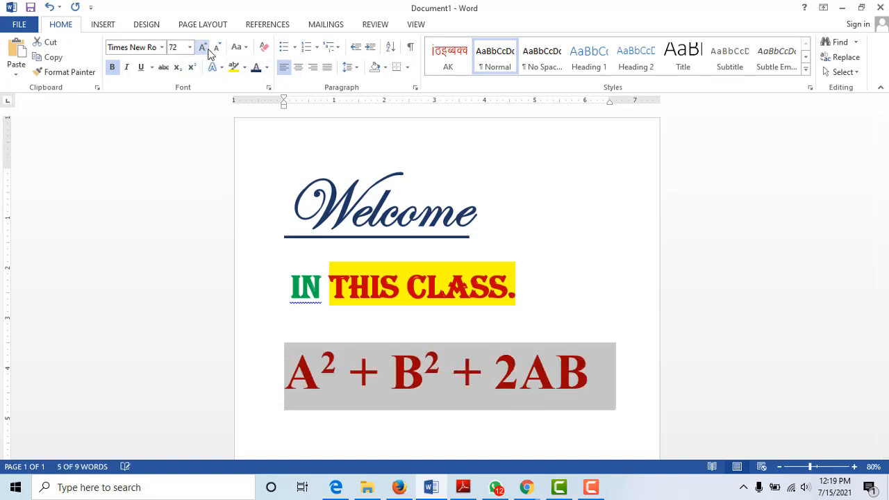
click(321, 408)
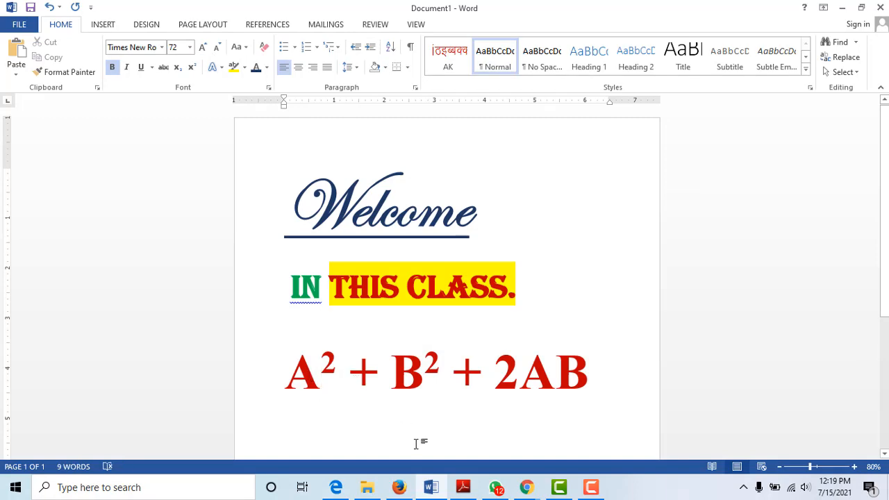
drag(518, 382, 505, 389)
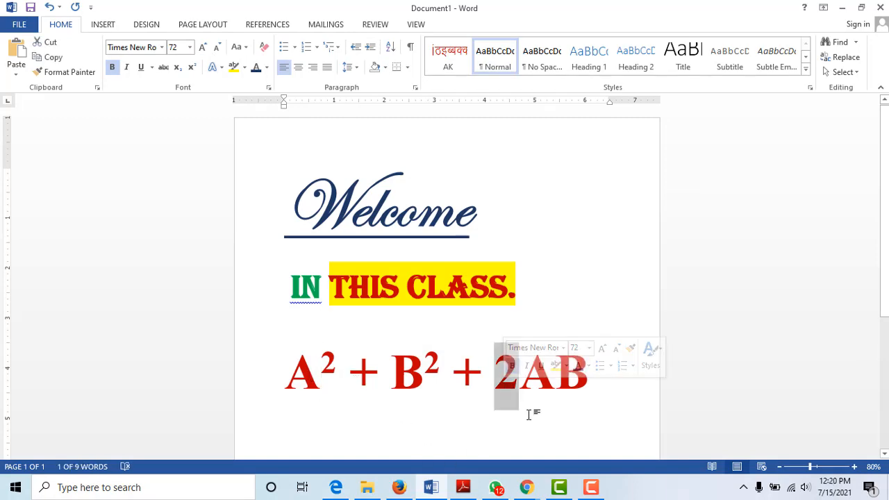
click(514, 420)
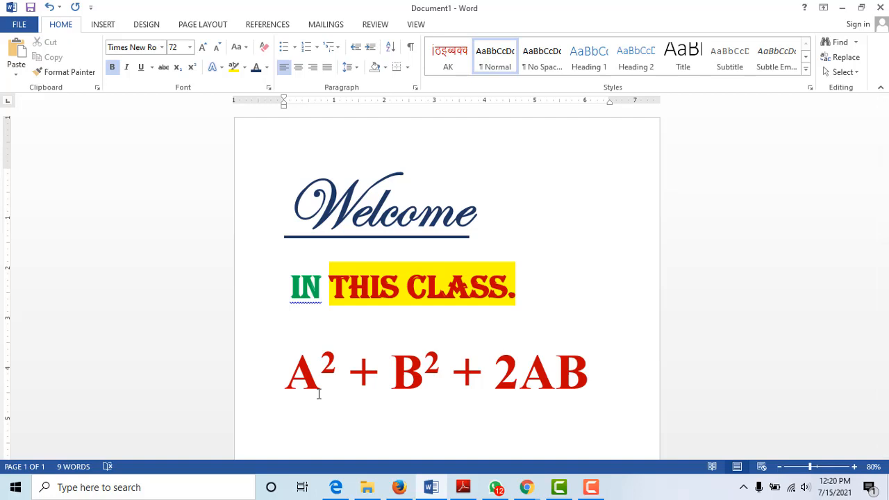
Switch to the chapter PDF in Adobe Reader and examine the Sub Script definition and its example
click(463, 489)
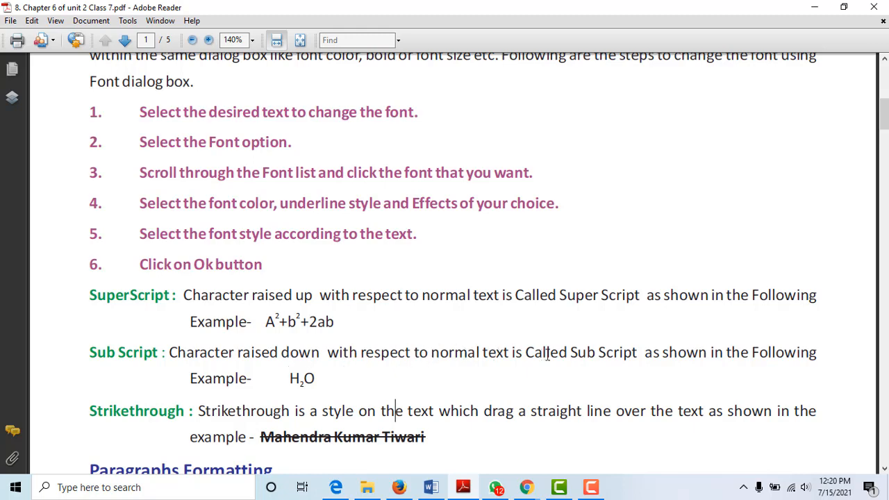
drag(644, 355, 227, 373)
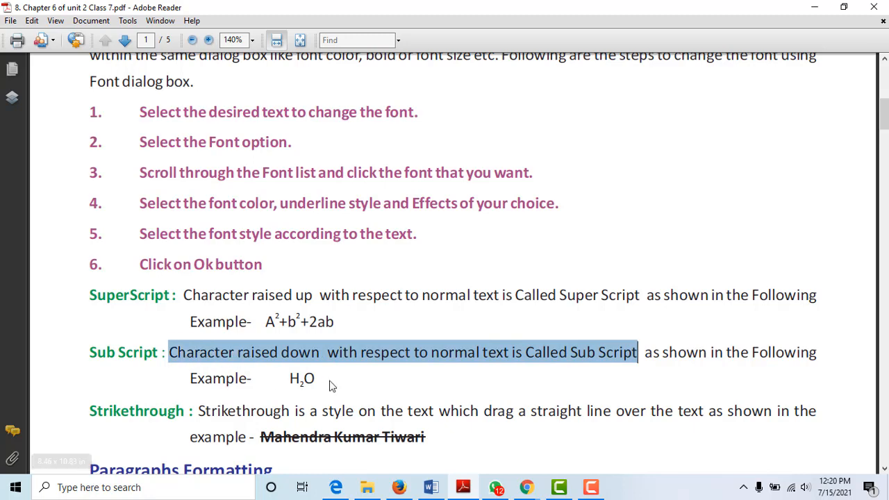
click(324, 378)
Return to Word and enter "H2O" on a new line below the formula
click(431, 487)
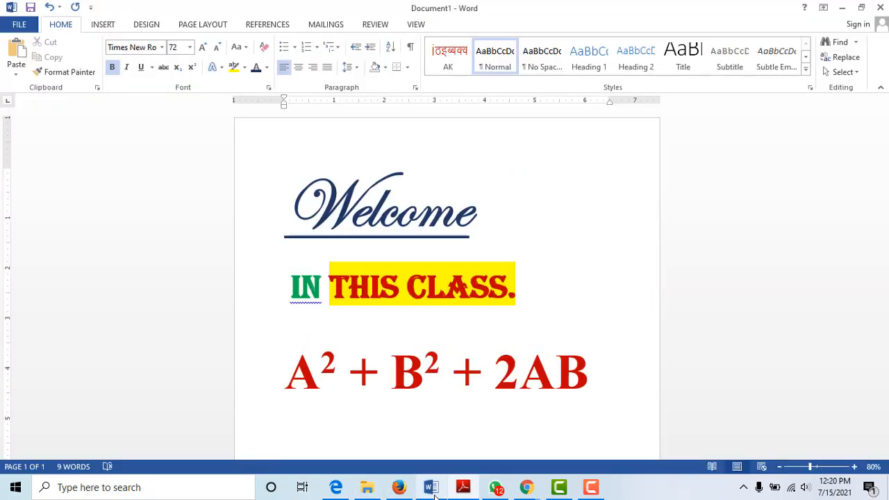
click(606, 336)
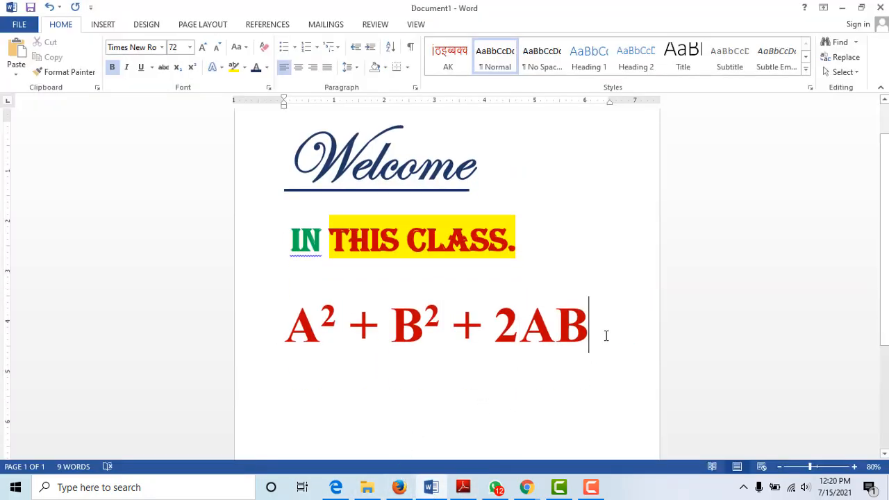
key(Return)
text(H2O)
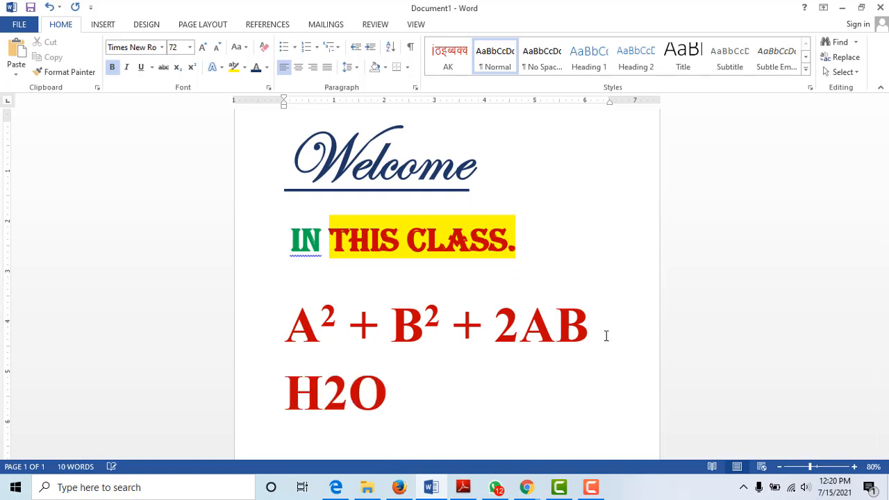
Format the 2 in "H2O" as subscript
key(Left)
key(shift+Left)
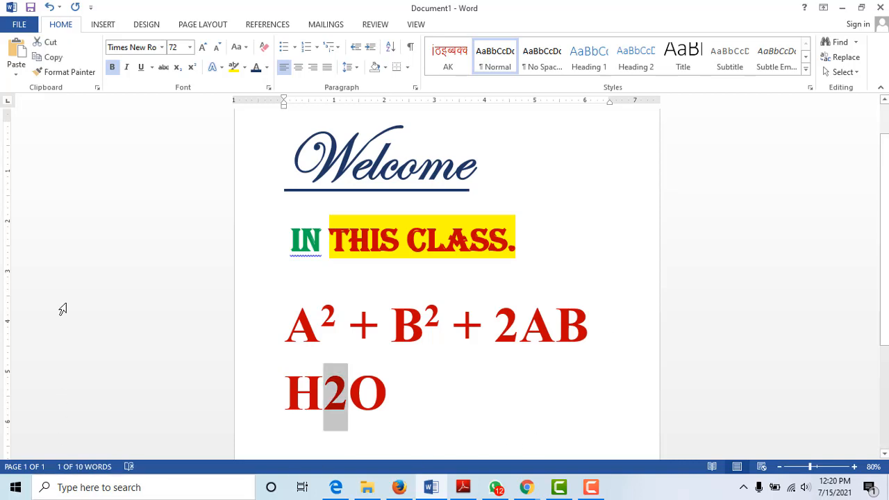
click(178, 73)
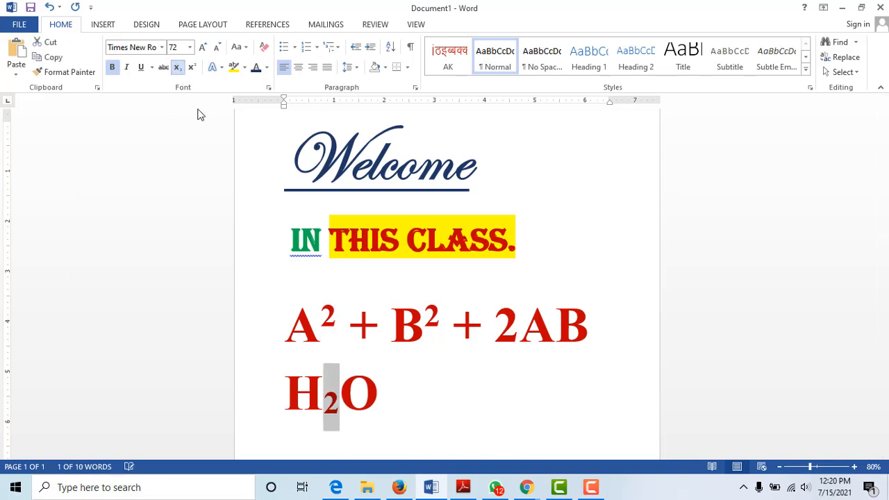
click(427, 389)
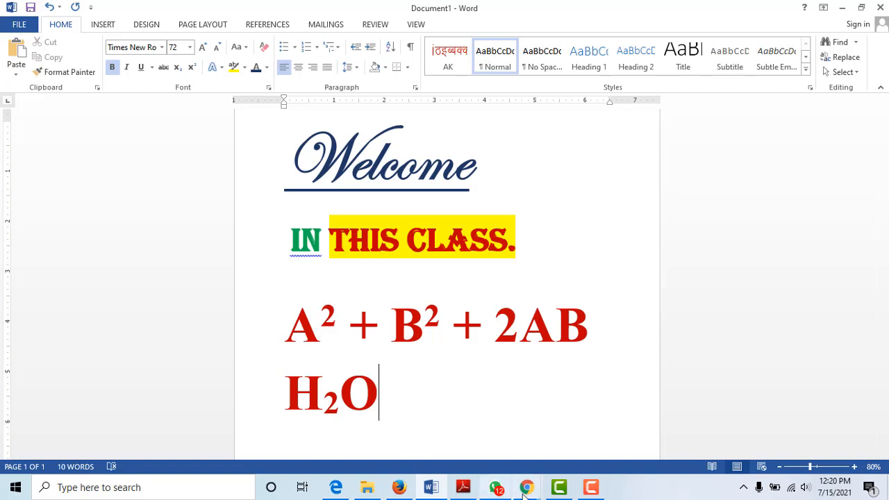
Switch to the chapter PDF in Adobe Reader and examine the Strikethrough definition and its example
mouse_move(525, 490)
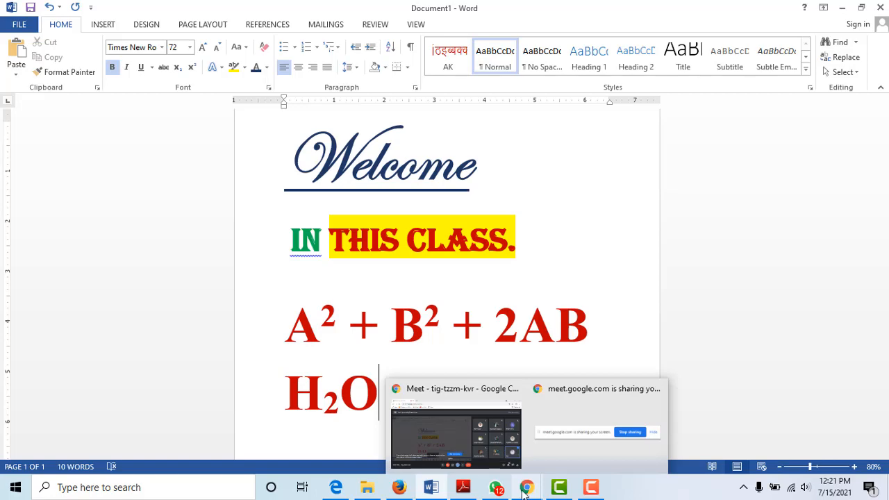
click(462, 487)
scroll(276, 349, down, 1)
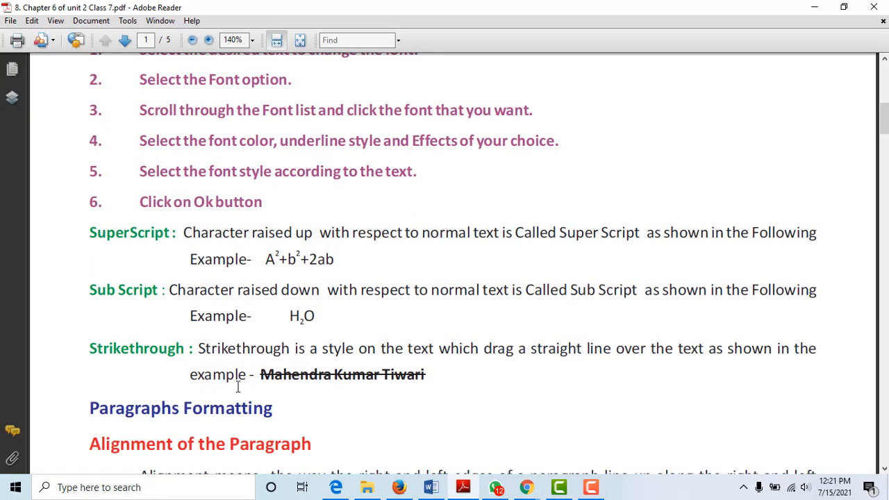
scroll(482, 437, up, 4)
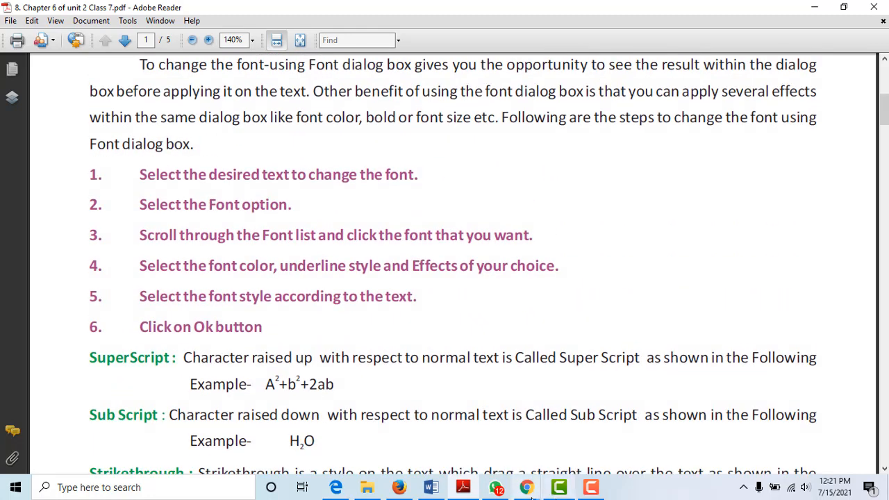
Return to Word, try underlining the A² + B² + 2AB formula and remove the underline again
click(427, 493)
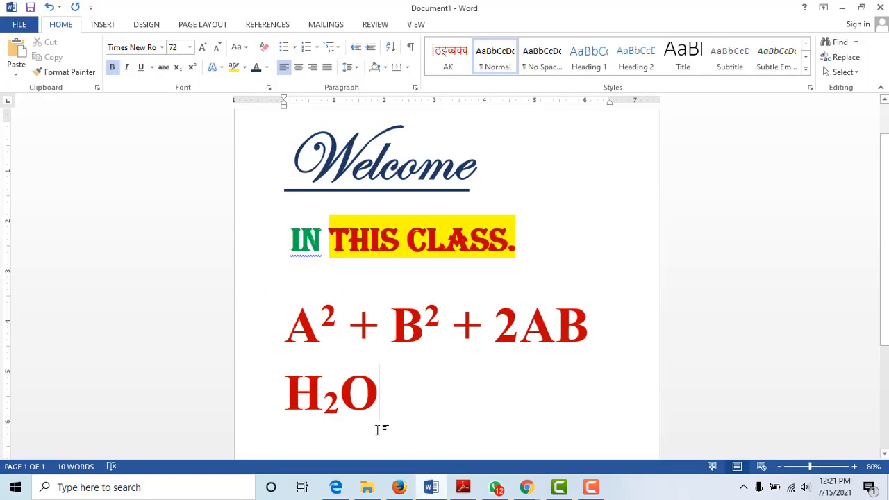
scroll(368, 407, down, 1)
mouse_move(291, 278)
mouse_down()
mouse_move(616, 282)
mouse_move(284, 287)
mouse_up()
click(556, 282)
click(582, 309)
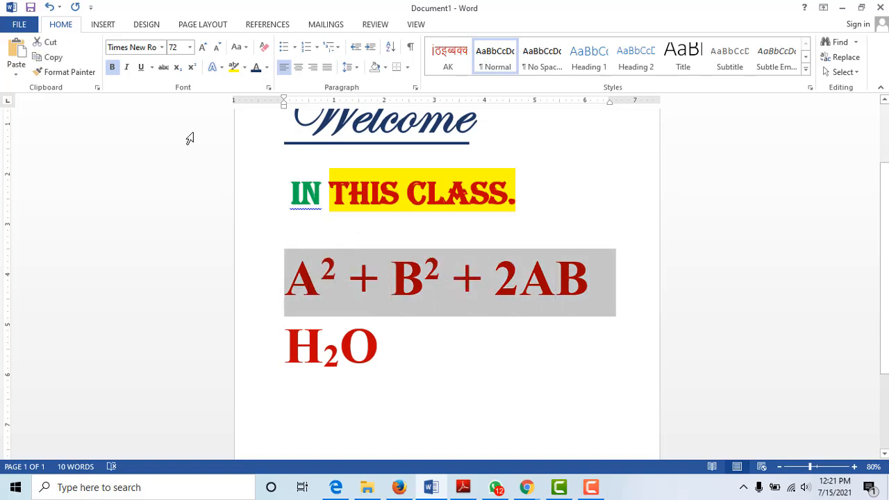
click(142, 67)
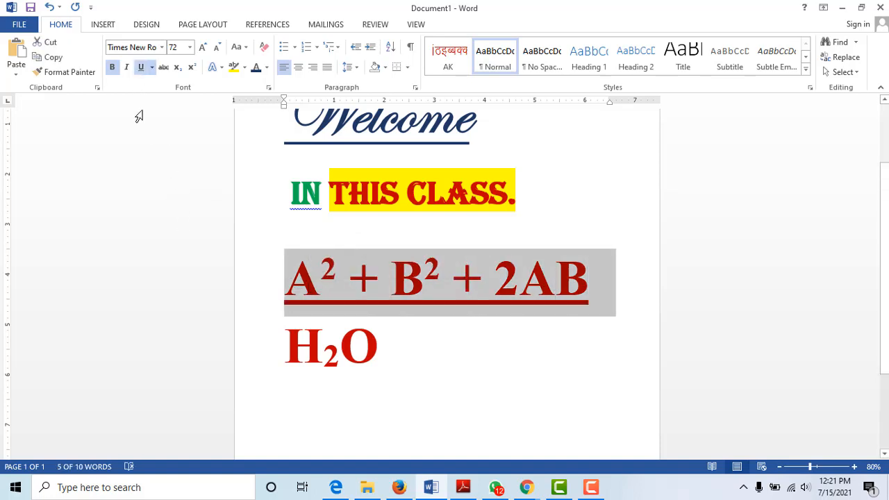
click(140, 67)
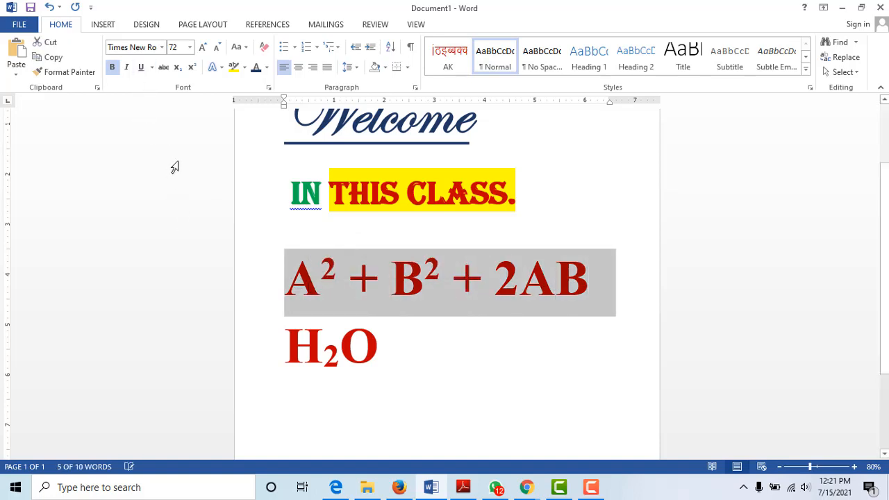
Try strikethrough on the A² + B² + 2AB formula, undo it and deselect the line
click(164, 68)
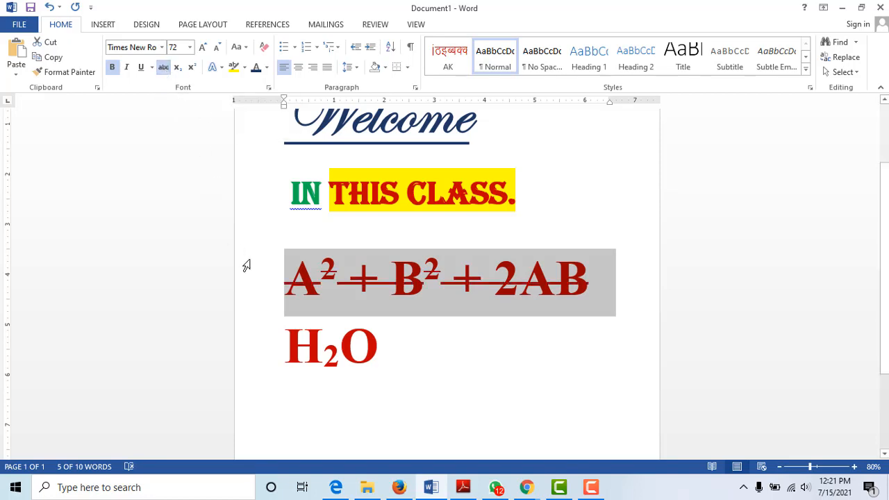
key(ctrl+z)
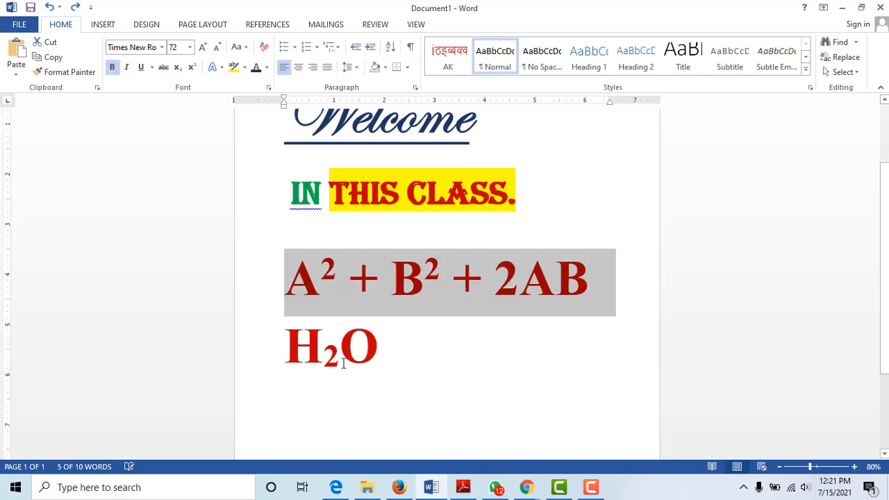
click(428, 361)
Apply strikethrough to the whole line "in this class." below "Welcome"
click(287, 194)
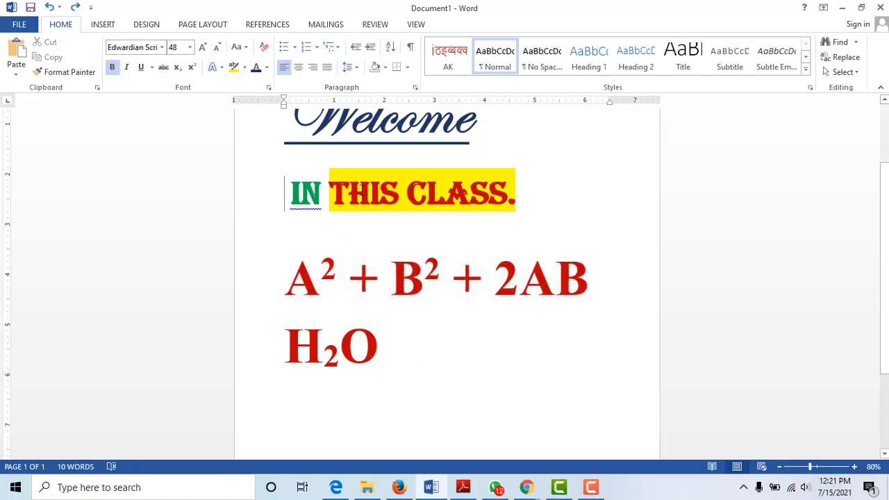
drag(286, 195, 537, 198)
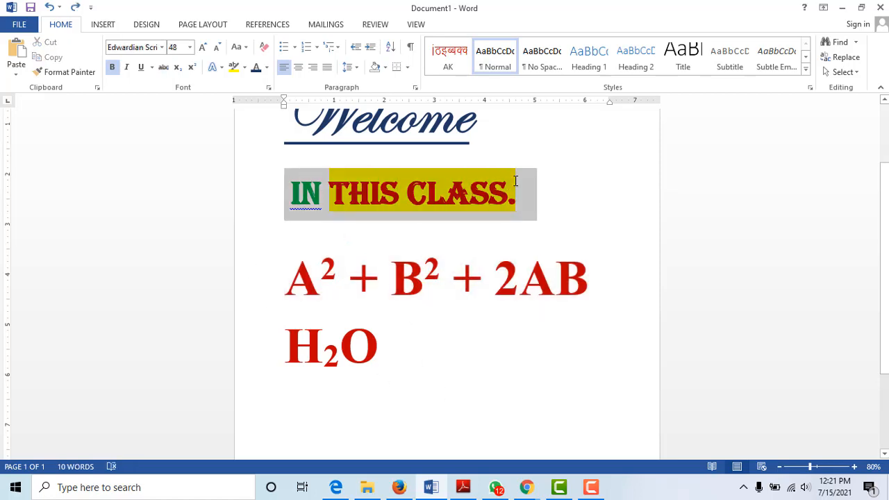
click(163, 67)
click(528, 426)
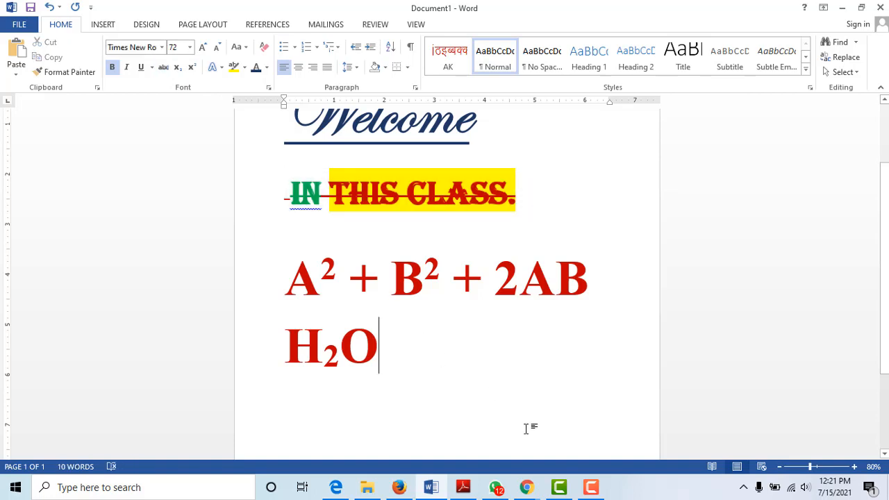
Remove the highlight color from the struck-through words "in this class."
drag(517, 194, 293, 210)
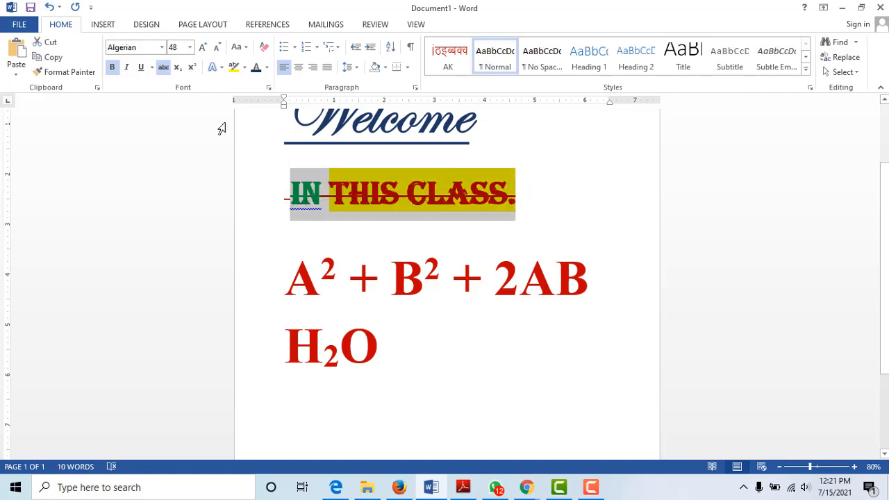
click(244, 68)
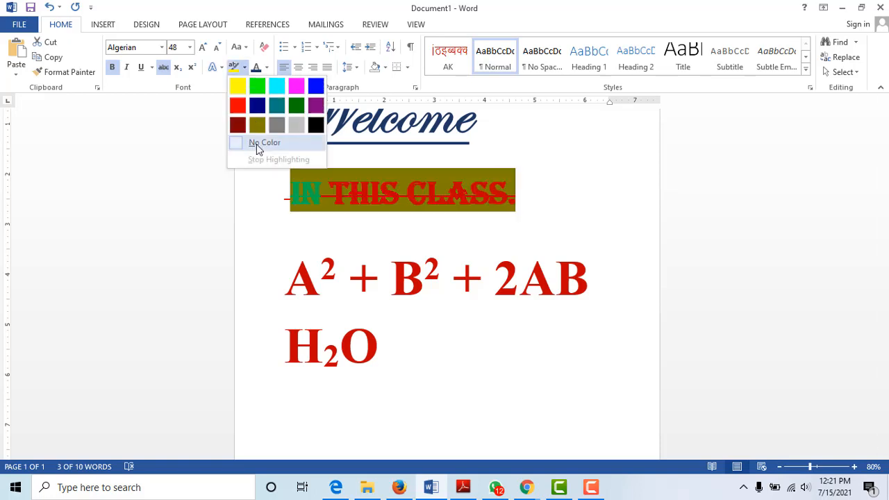
click(264, 142)
Set the font color of the whole line "in this class." to Automatic
click(298, 192)
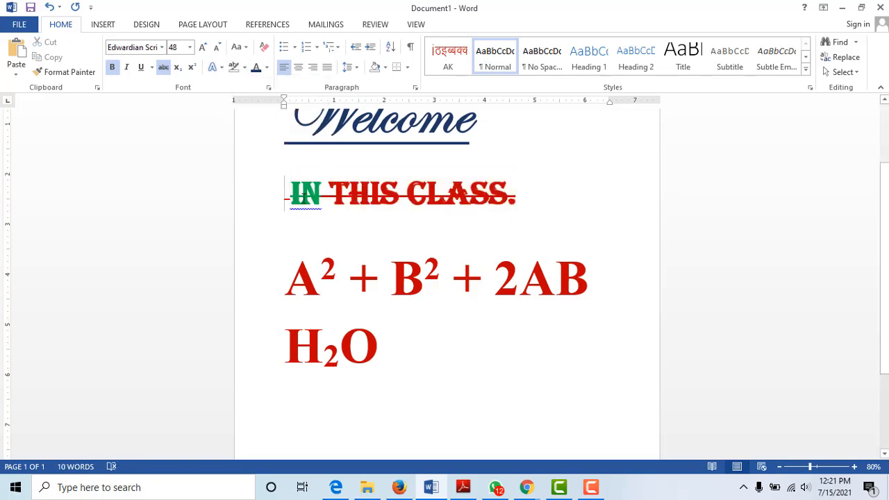
drag(289, 193, 537, 198)
click(266, 68)
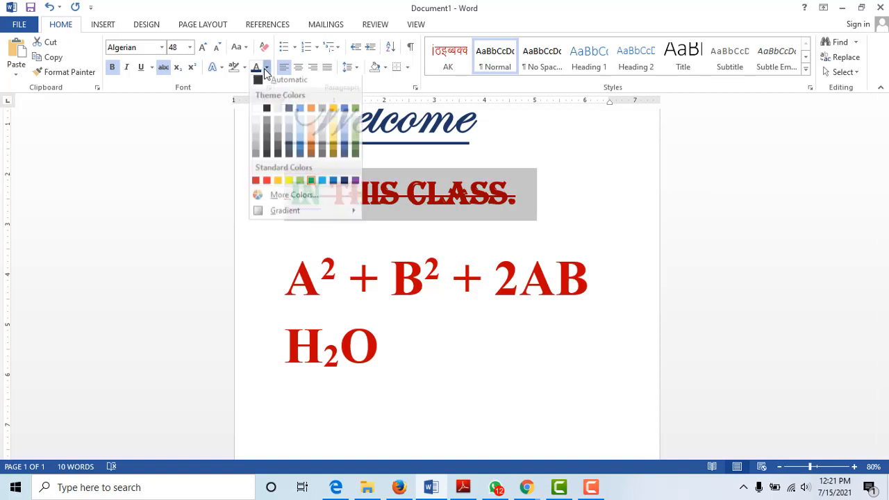
click(275, 84)
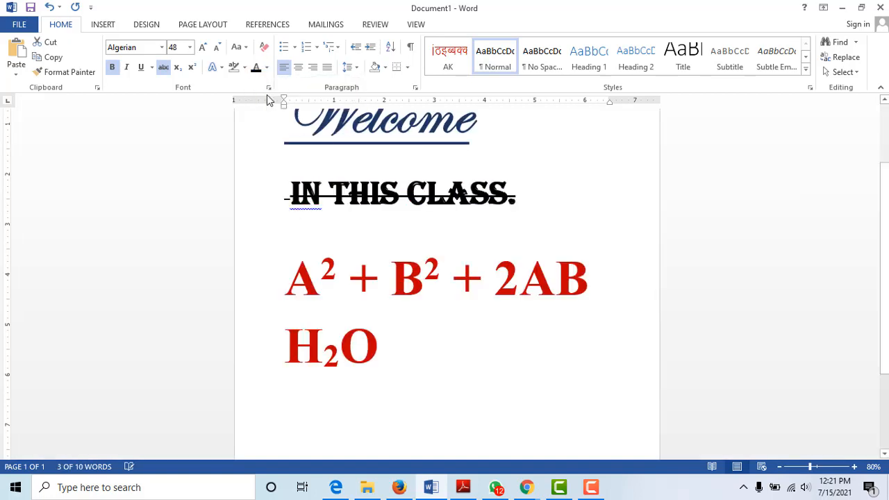
click(540, 207)
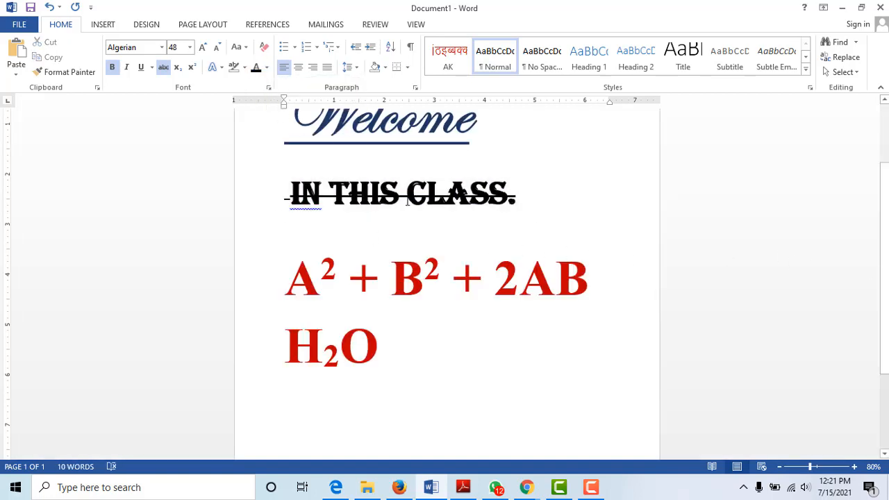
right_click(164, 69)
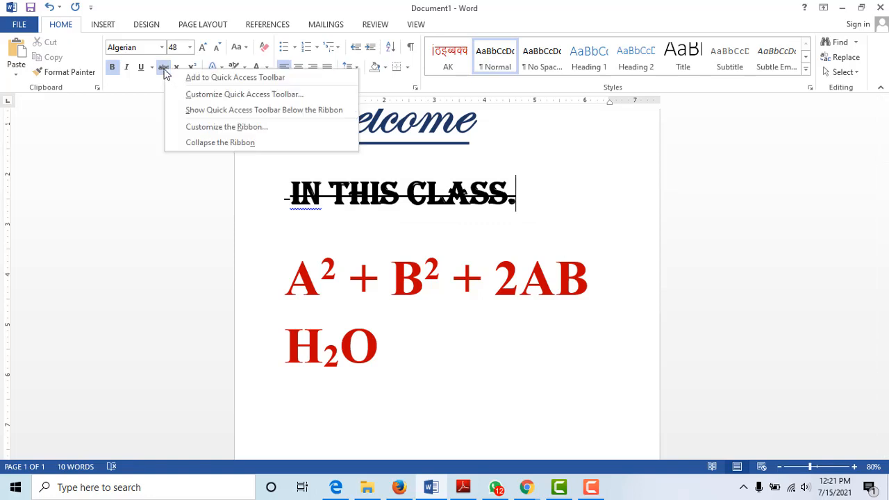
key(Escape)
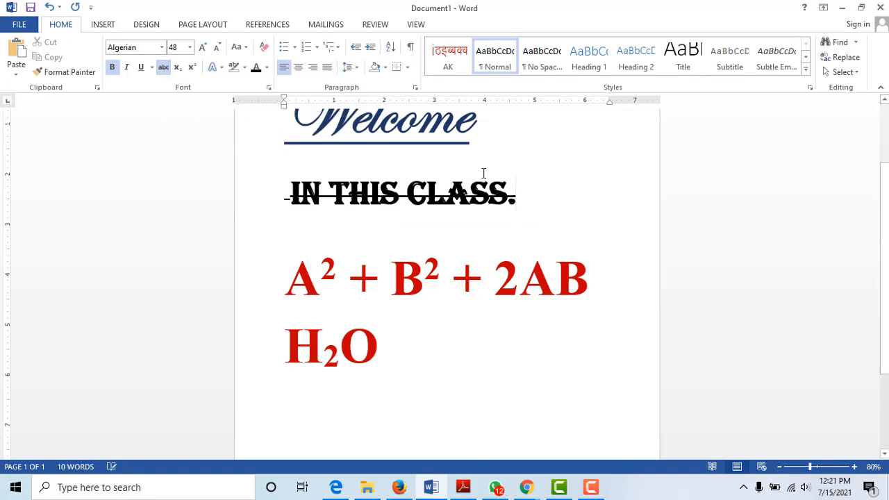
Apply double strikethrough in place of single strikethrough to the words "in this class." below "Welcome"
drag(521, 197, 238, 136)
click(268, 88)
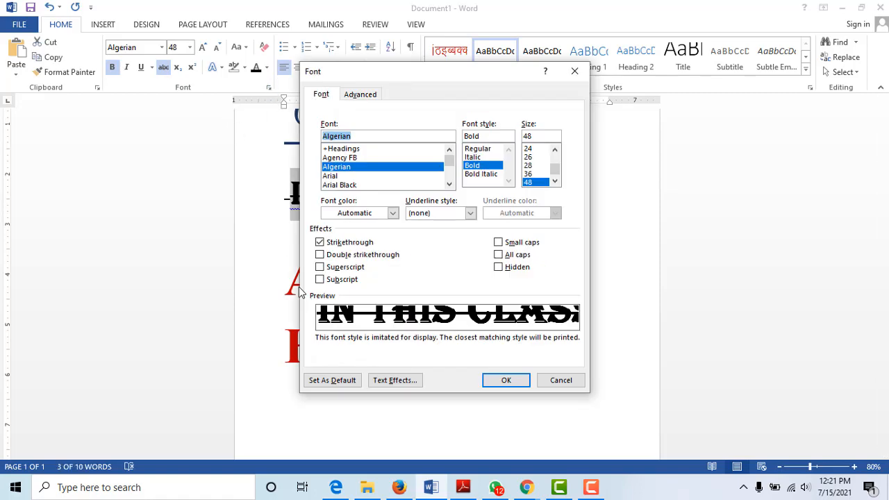
click(338, 243)
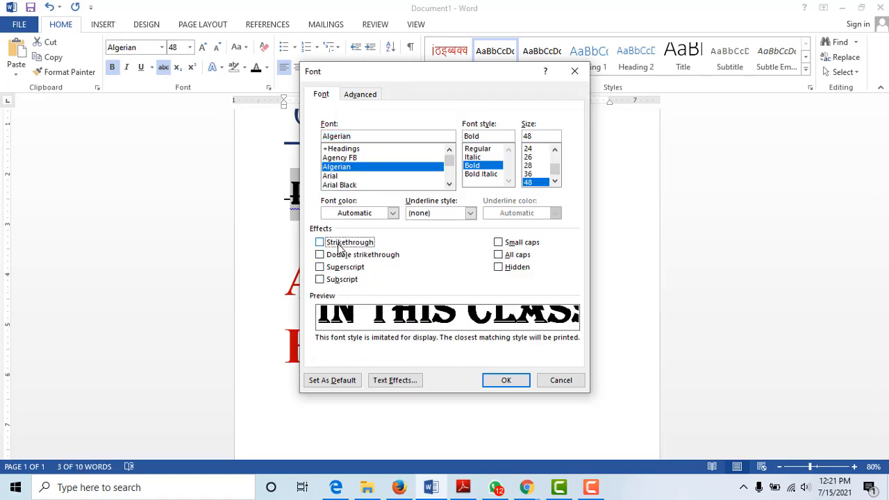
click(340, 247)
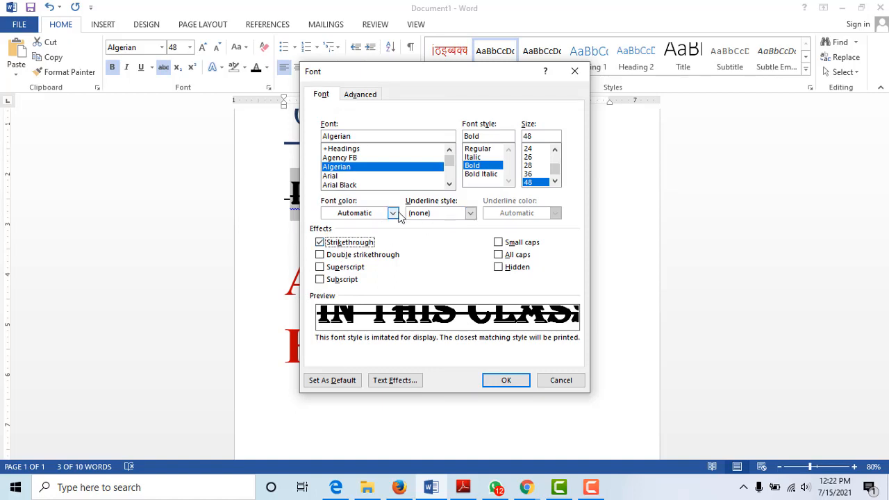
click(433, 216)
click(433, 216)
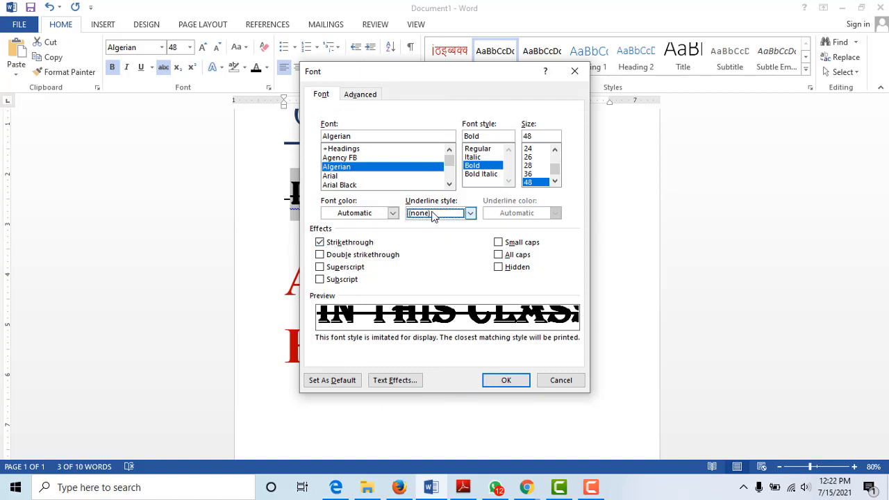
click(352, 256)
click(347, 243)
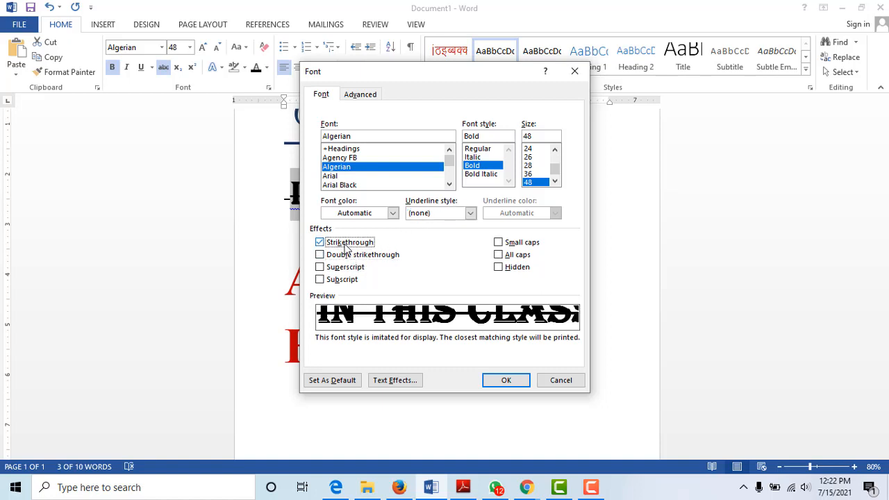
click(351, 256)
click(488, 382)
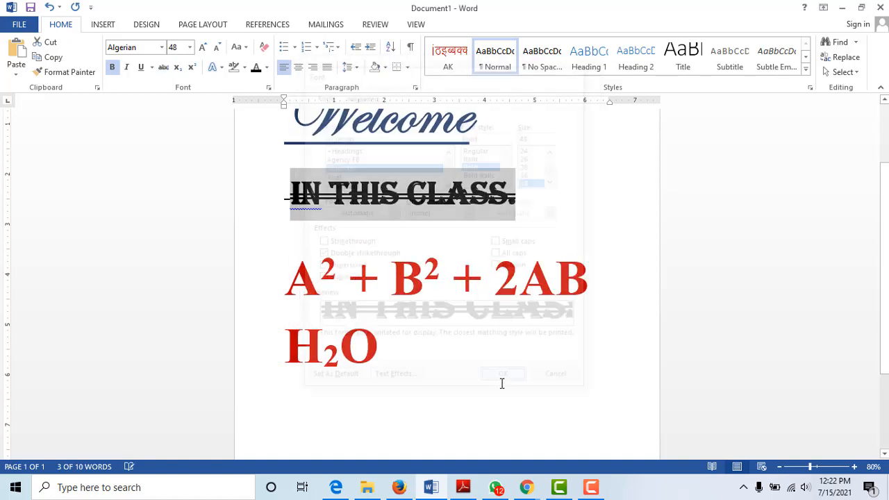
Highlight the whole A² + B² + 2AB formula in turquoise and deselect it
scroll(358, 228, up, 12)
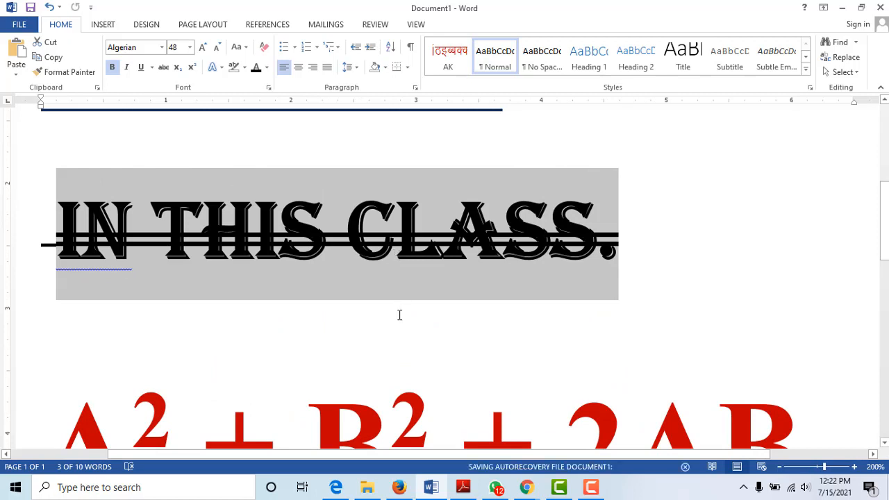
scroll(400, 331, down, 6)
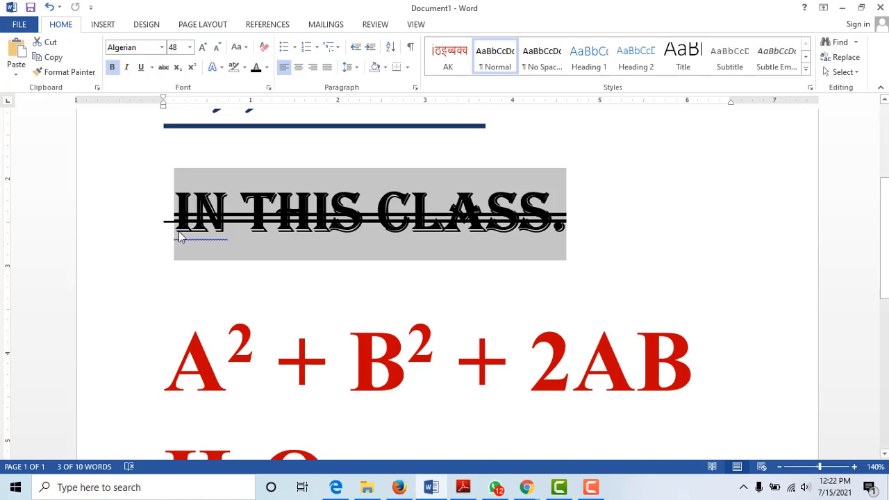
scroll(180, 236, down, 2)
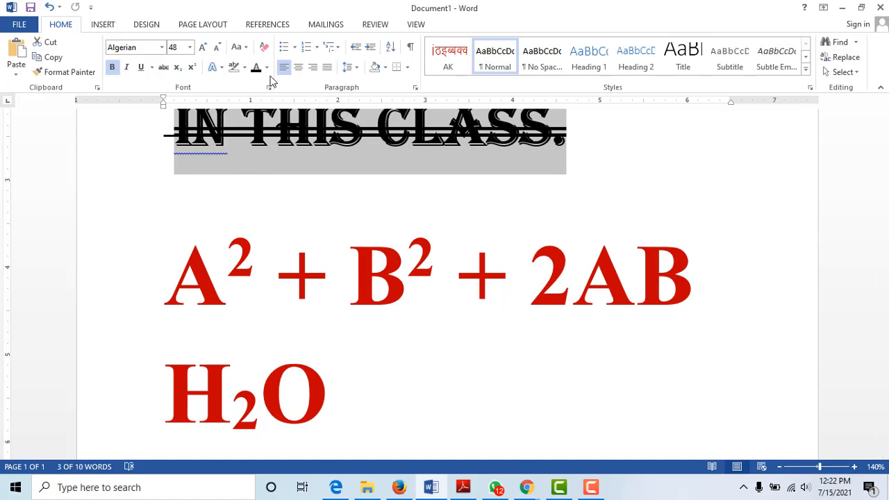
drag(182, 287, 672, 282)
click(246, 68)
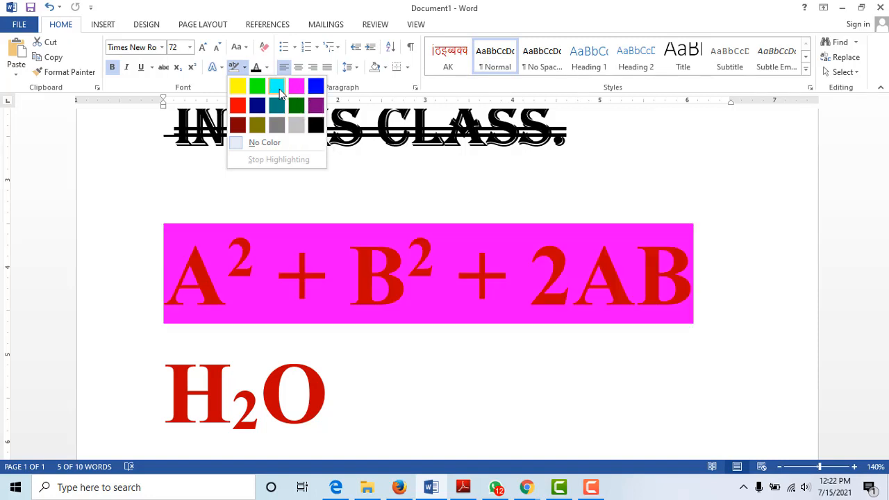
click(278, 87)
click(401, 366)
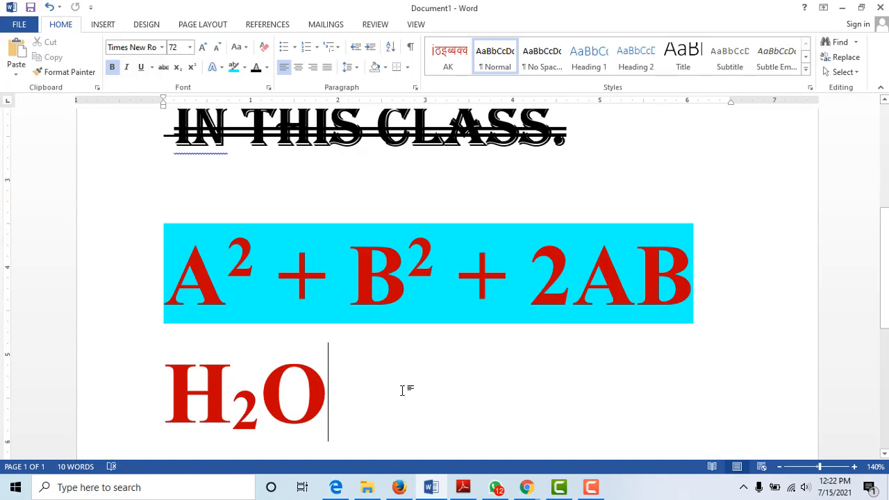
click(246, 292)
Switch to the chapter PDF in Adobe Reader and read the Paragraphs Formatting section on paragraph alignment
click(468, 491)
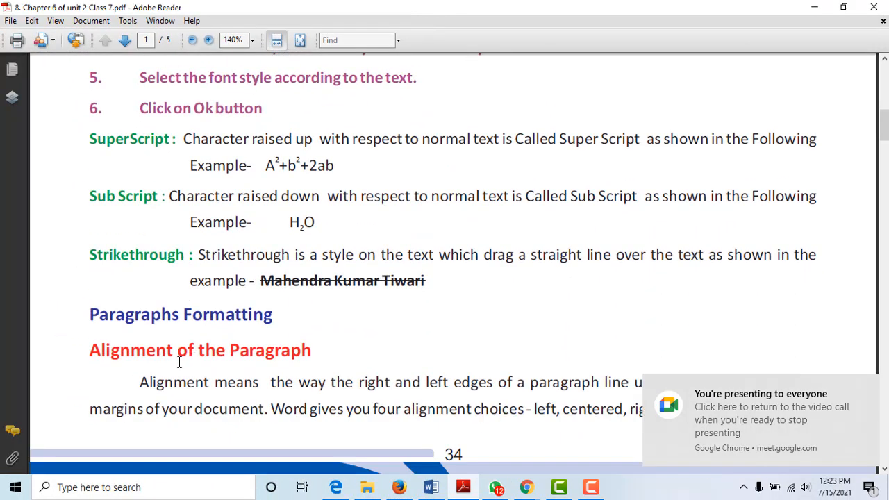
drag(91, 326, 273, 331)
click(298, 382)
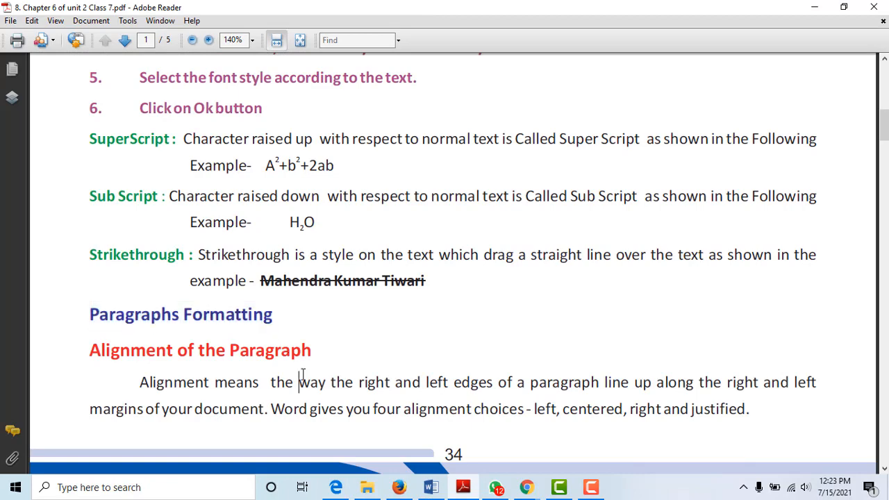
scroll(302, 375, down, 3)
scroll(304, 376, down, 4)
scroll(304, 376, up, 6)
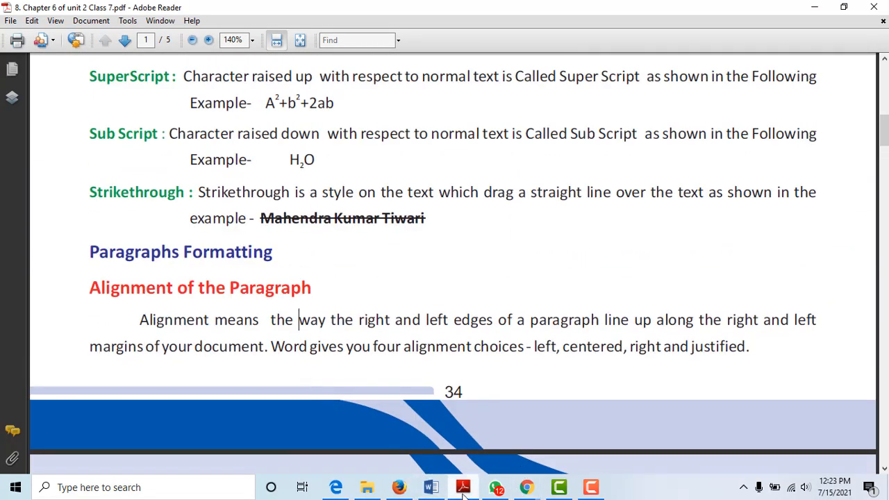
Switch back to Word and delete the entire content of the document
click(439, 496)
key(ctrl+a)
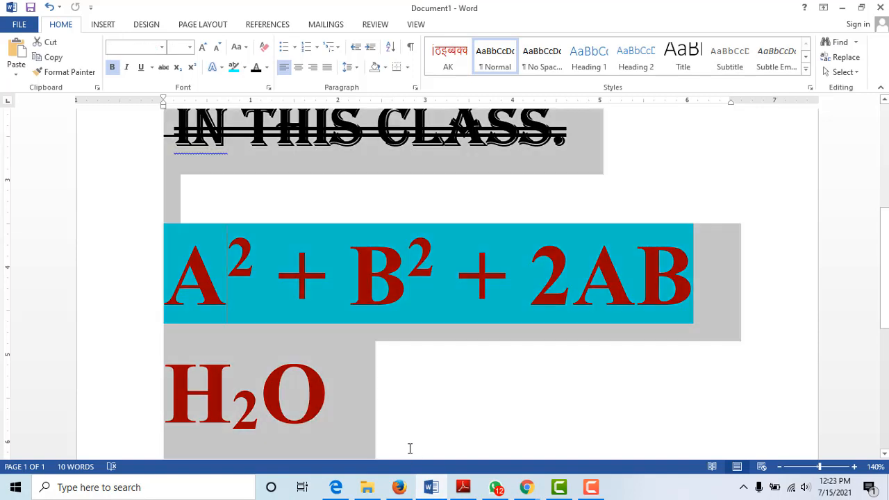
key(Delete)
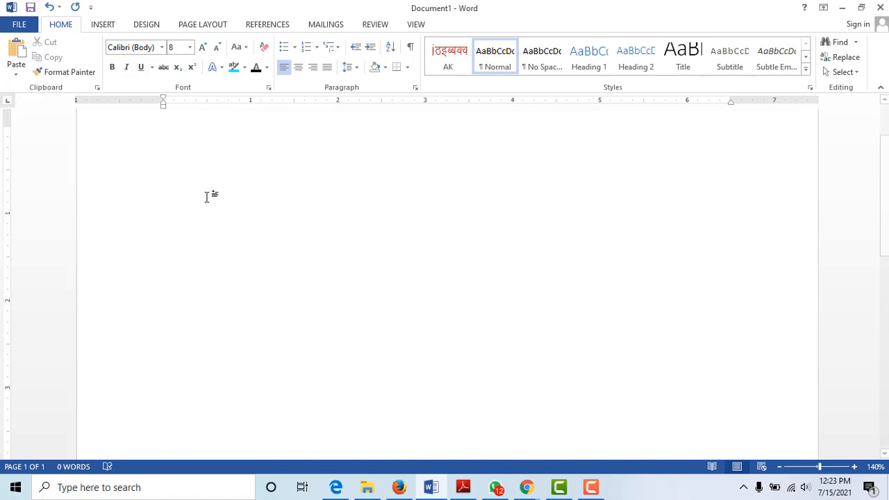
Try generating one two-sentence paragraph of sample text with =RAND(1,2), and delete it
text(=RAN)
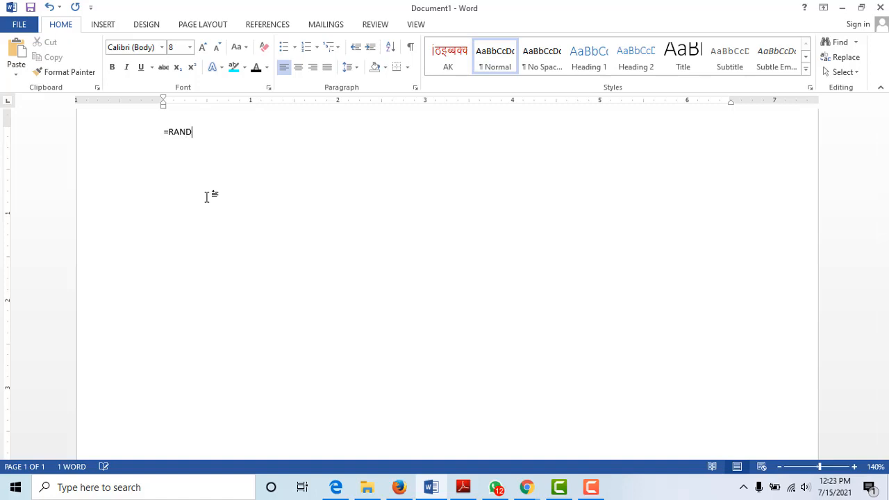
text(D()
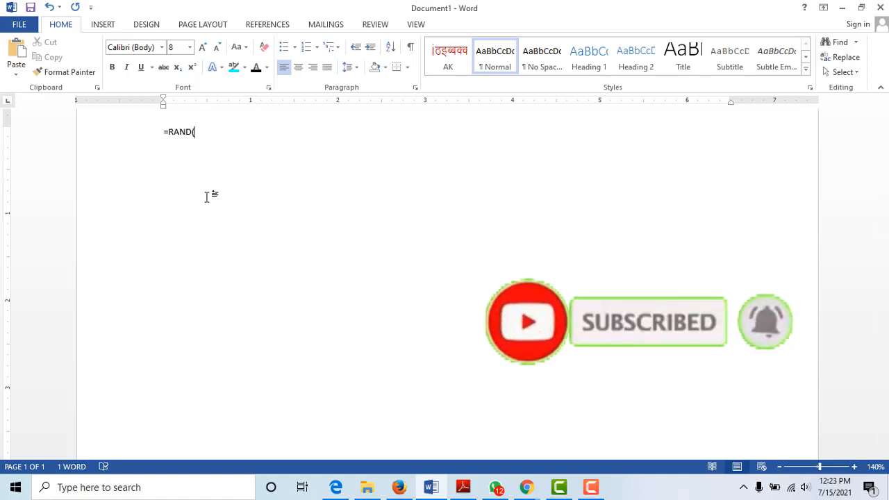
text(1,2)
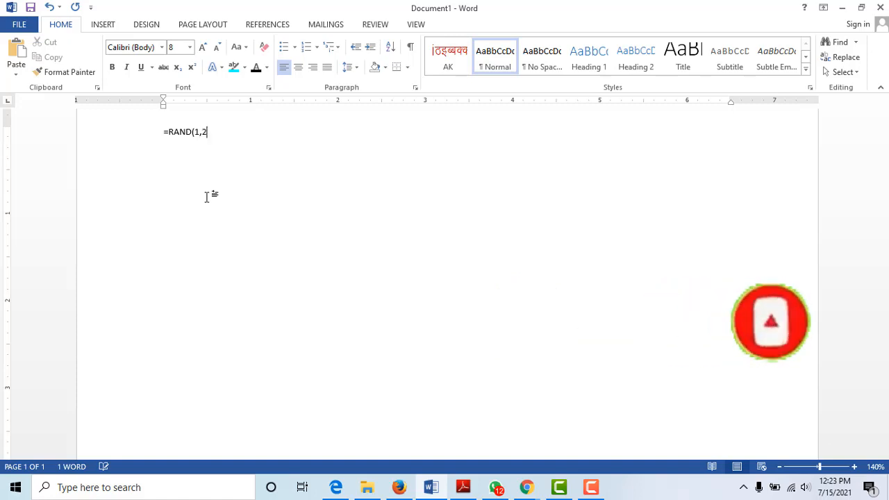
text())
key(Return)
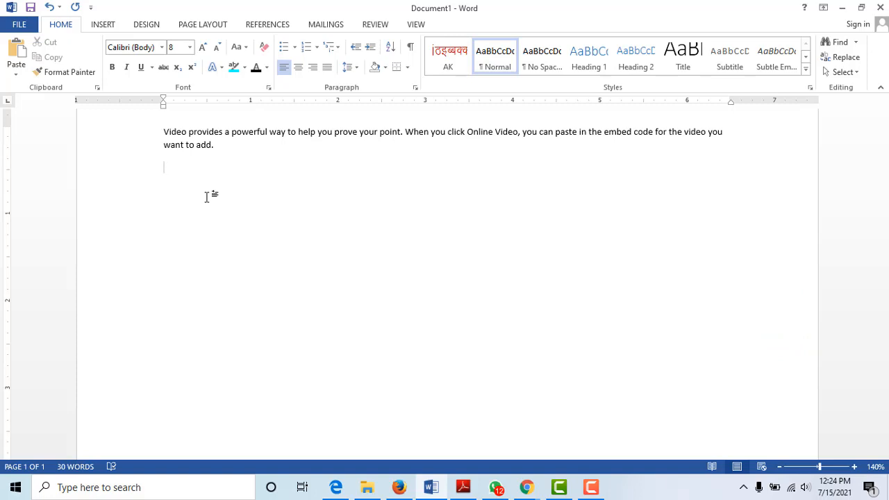
key(ctrl+a)
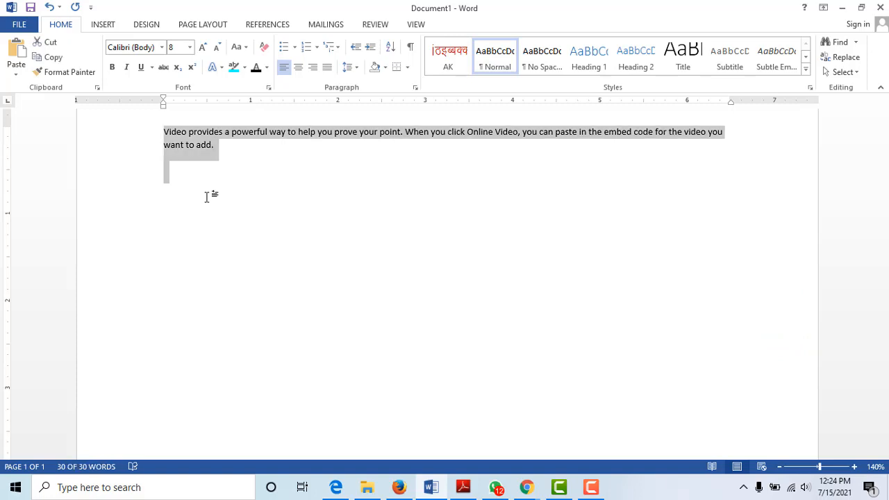
key(Delete)
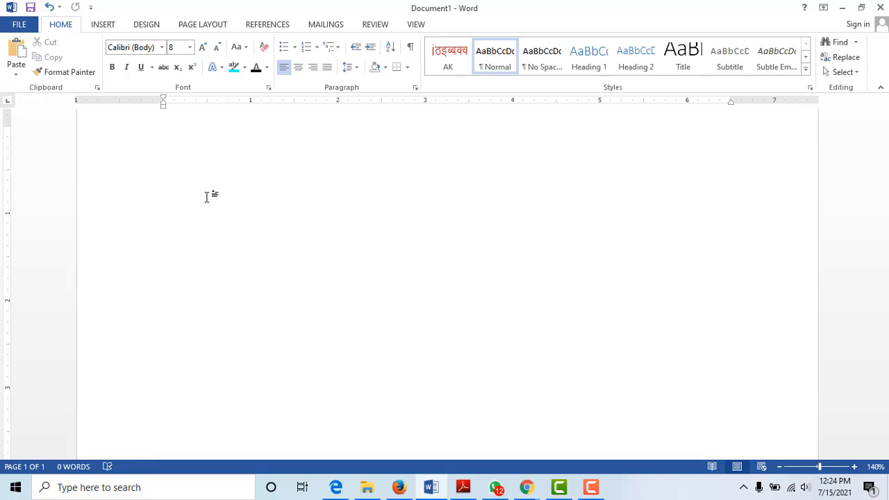
Generate three paragraphs of five sentences each as sample text with =RAND(3,5)
text(=RAND(3,5)
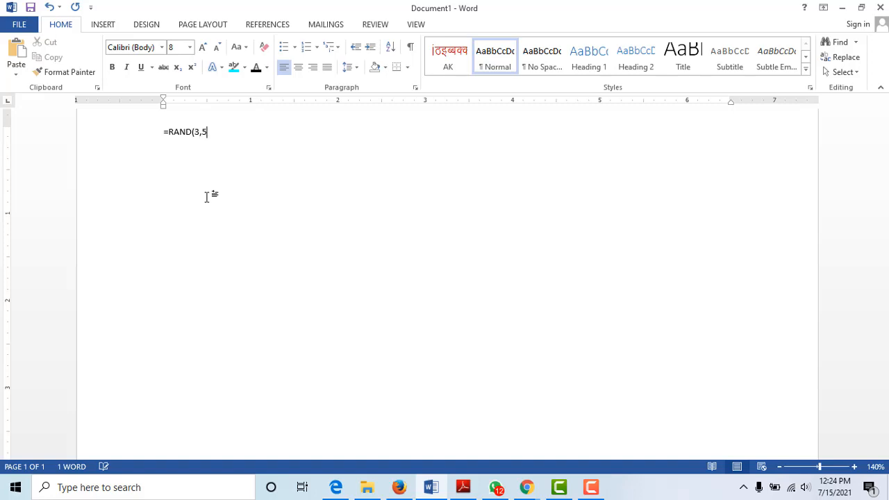
text())
key(Return)
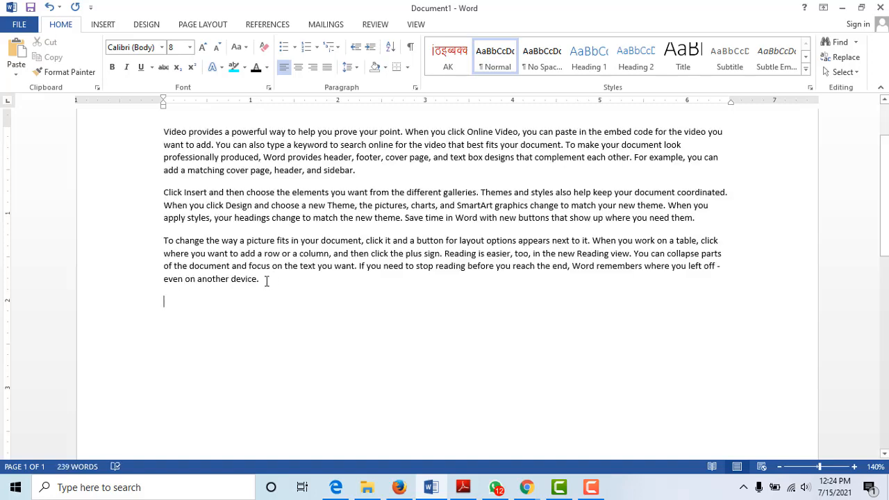
Increase the font size of all three sample paragraphs to 16 and deselect them
drag(266, 281, 161, 129)
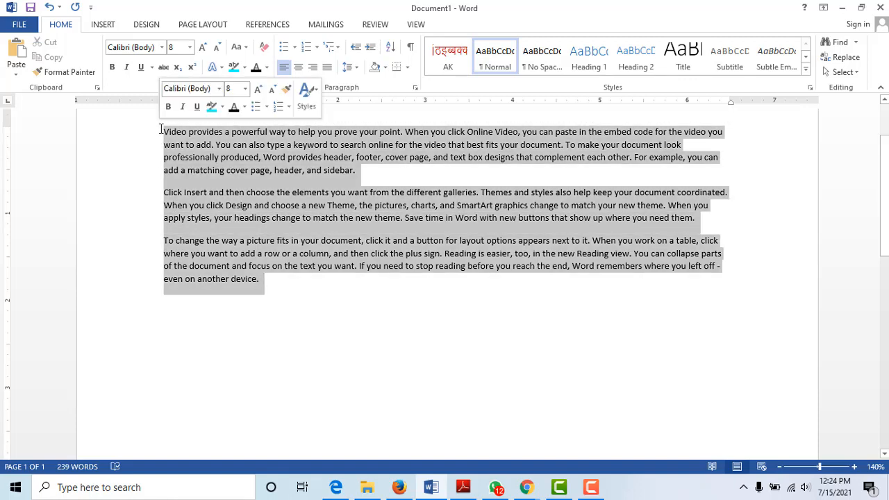
click(202, 47)
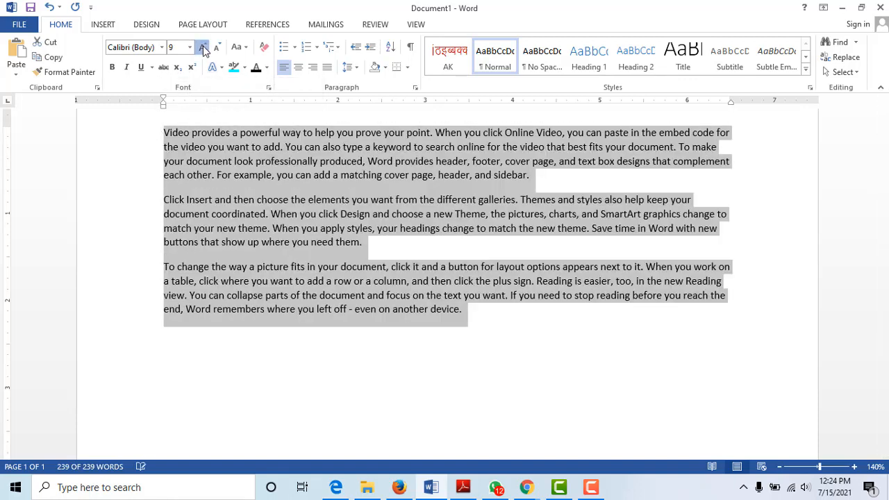
click(203, 46)
click(203, 46)
click(203, 46)
click(203, 46)
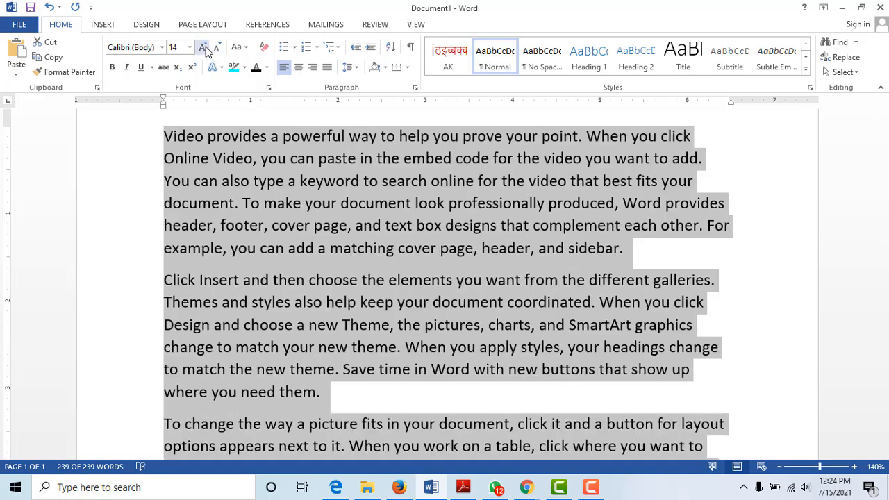
click(203, 48)
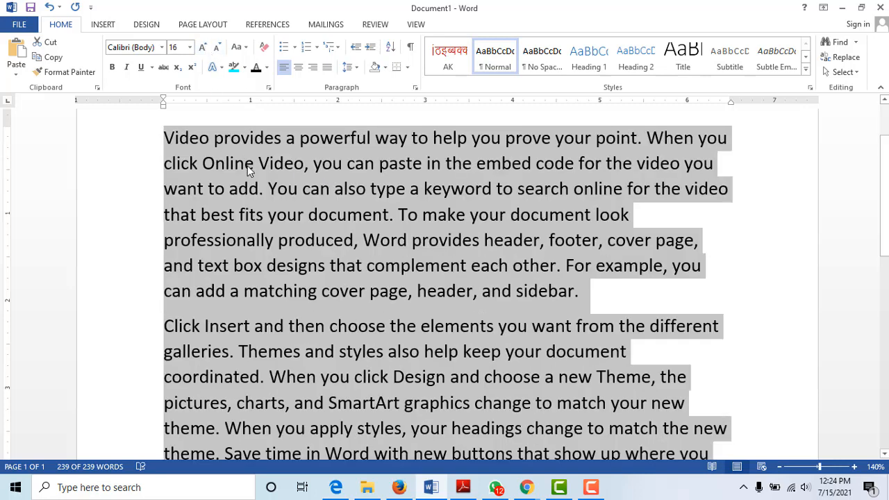
click(346, 266)
Look through the three sample paragraphs from beginning to end and return to the start of the document
scroll(348, 262, up, 1)
scroll(347, 262, down, 3)
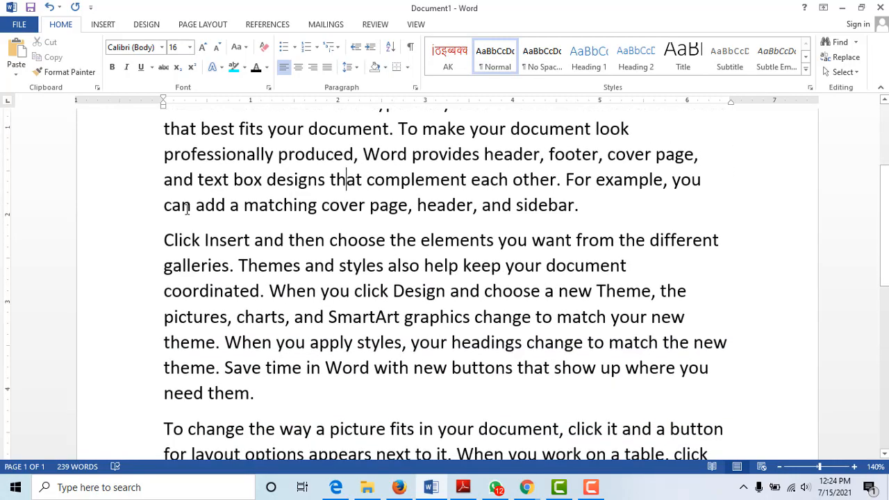
scroll(209, 250, up, 5)
click(164, 225)
scroll(175, 313, down, 3)
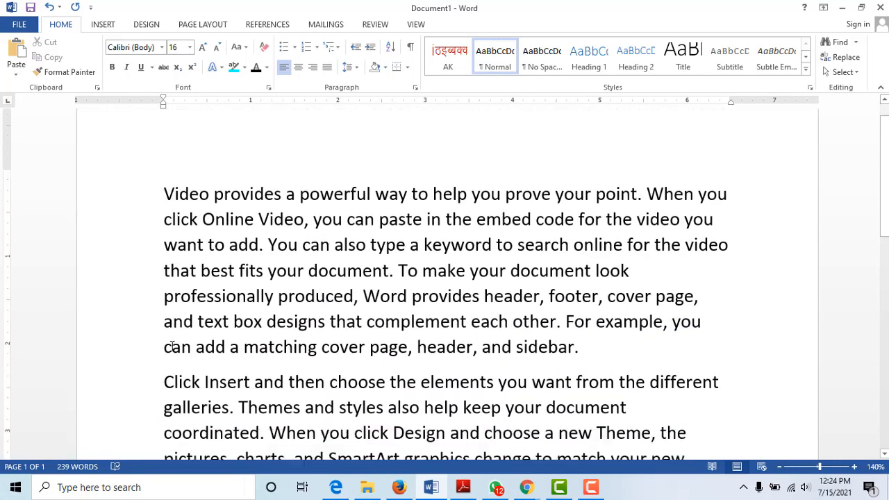
click(165, 321)
scroll(182, 366, down, 5)
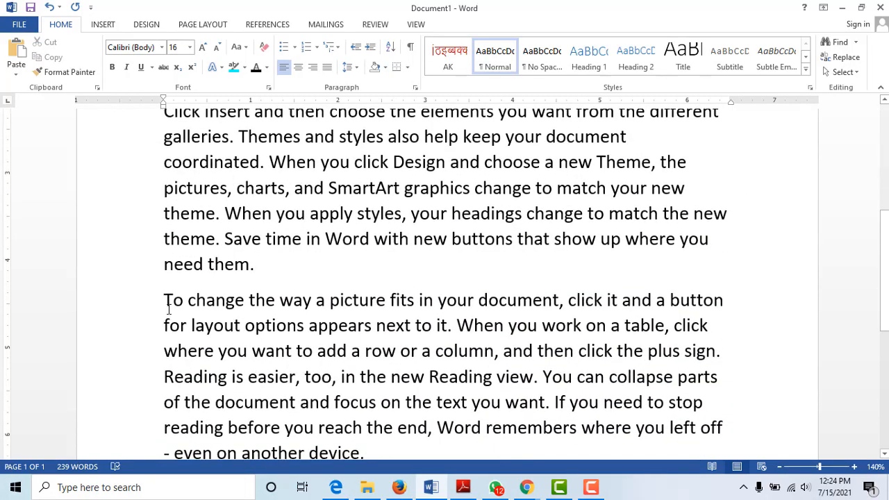
click(168, 304)
scroll(218, 348, down, 5)
scroll(218, 348, up, 3)
scroll(218, 347, up, 8)
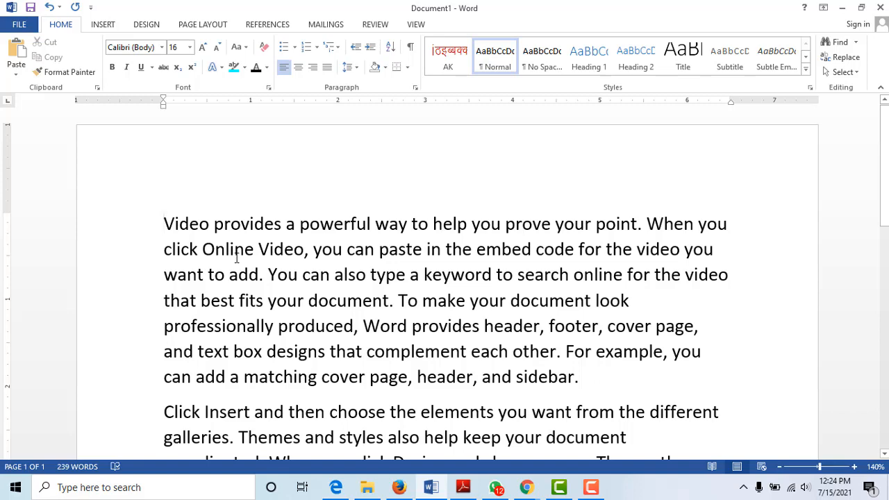
Indent the first line of each of the three sample paragraphs by one tab stop
key(Tab)
key(Tab)
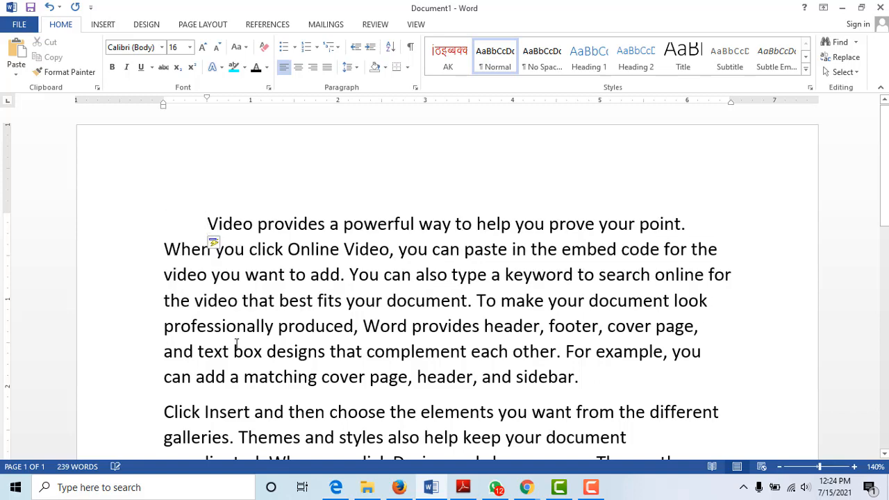
scroll(204, 337, down, 3)
click(168, 292)
key(Tab)
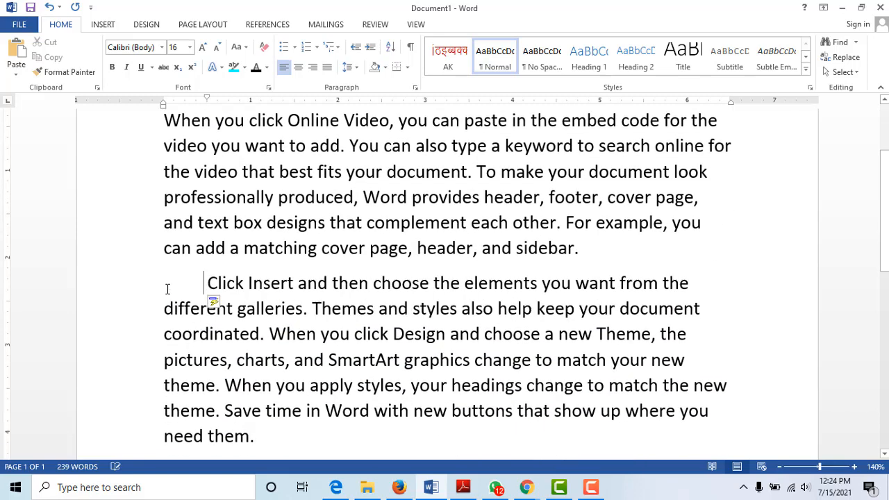
scroll(167, 291, down, 3)
click(167, 343)
key(Tab)
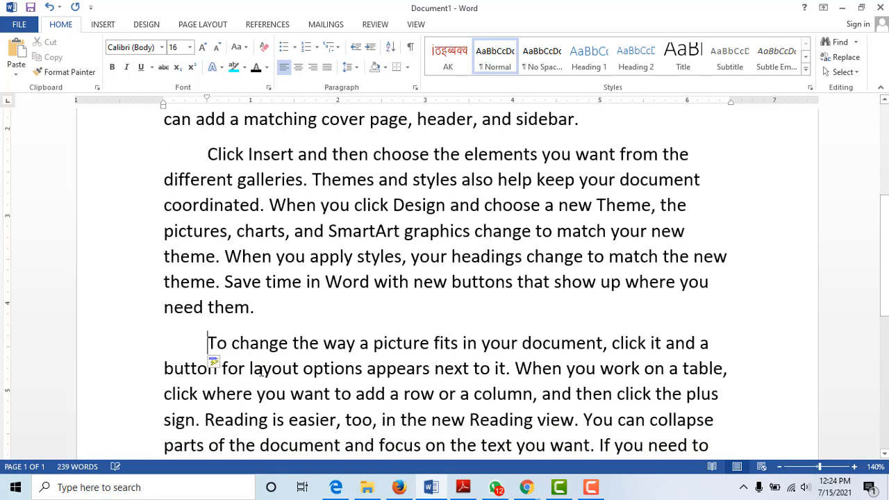
scroll(262, 368, up, 6)
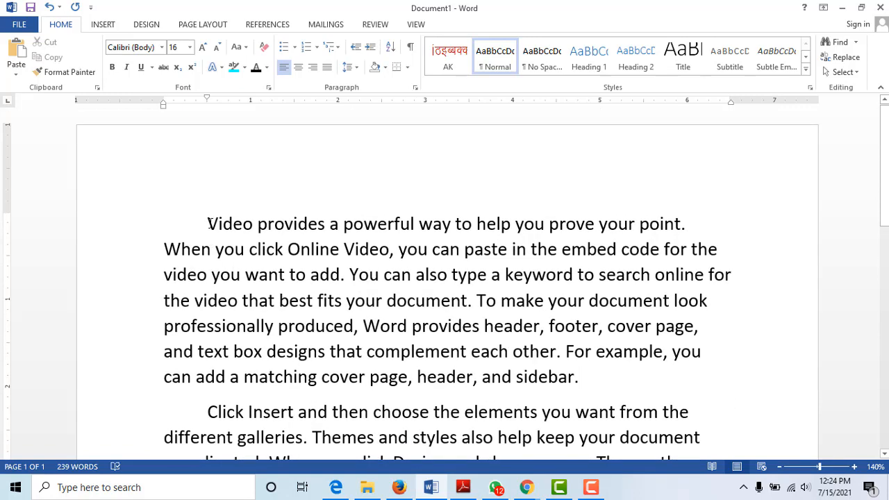
Examine where each of the three indented paragraphs begins and ends
click(583, 387)
scroll(567, 430, down, 1)
click(208, 326)
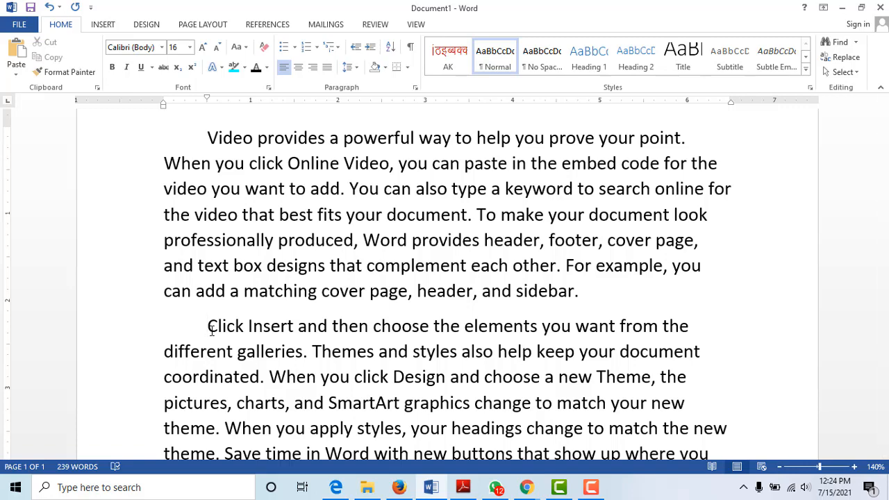
scroll(224, 369, down, 8)
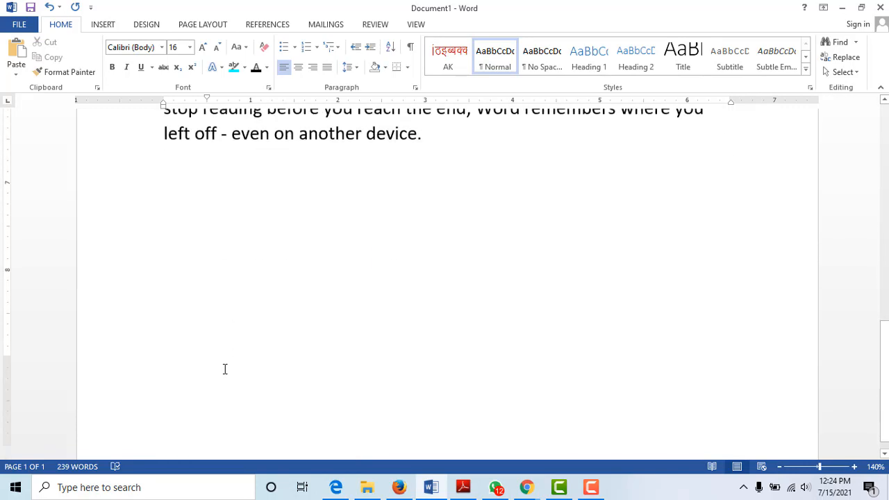
scroll(224, 369, up, 10)
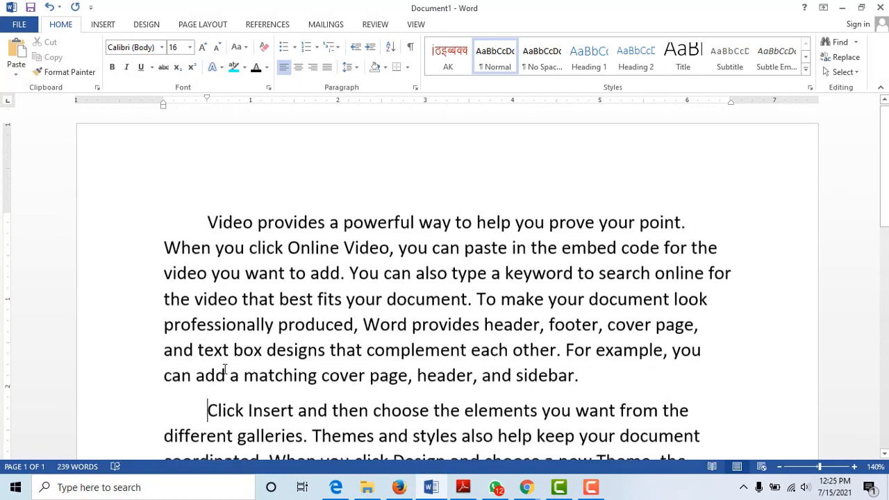
scroll(224, 369, down, 6)
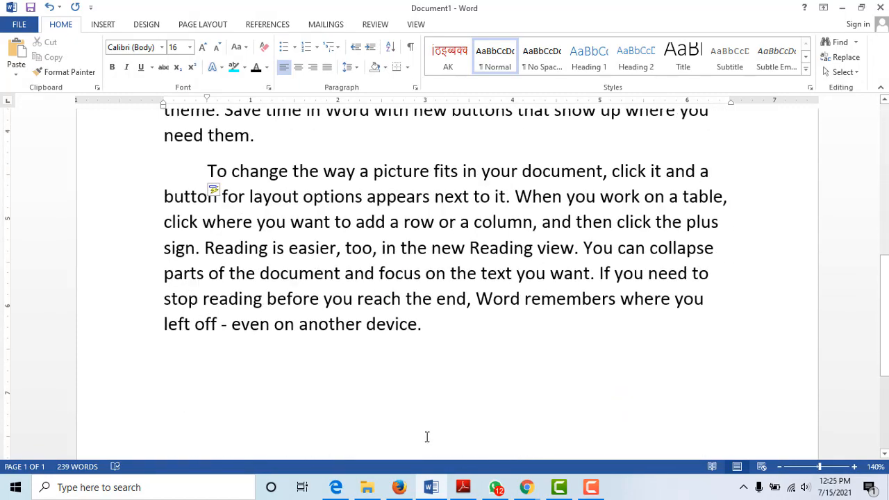
Read the paragraph alignment section of the chapter PDF in Adobe Reader, and return to the Word document
click(436, 491)
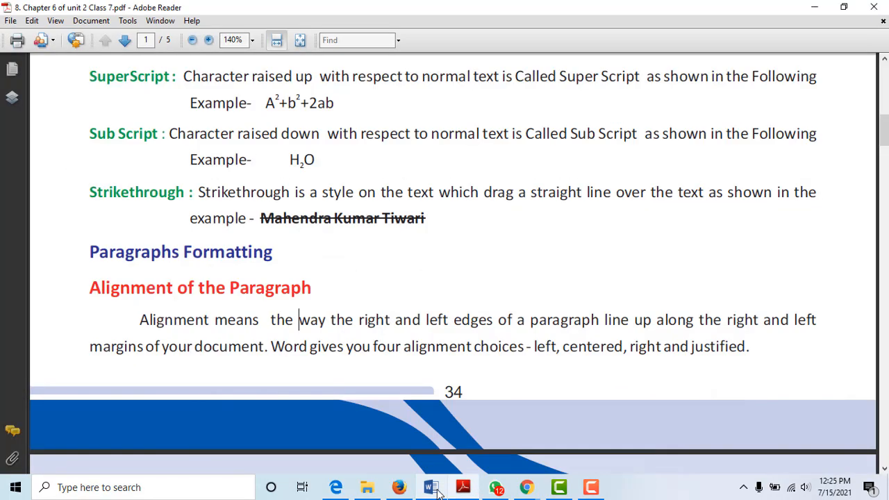
scroll(296, 319, down, 6)
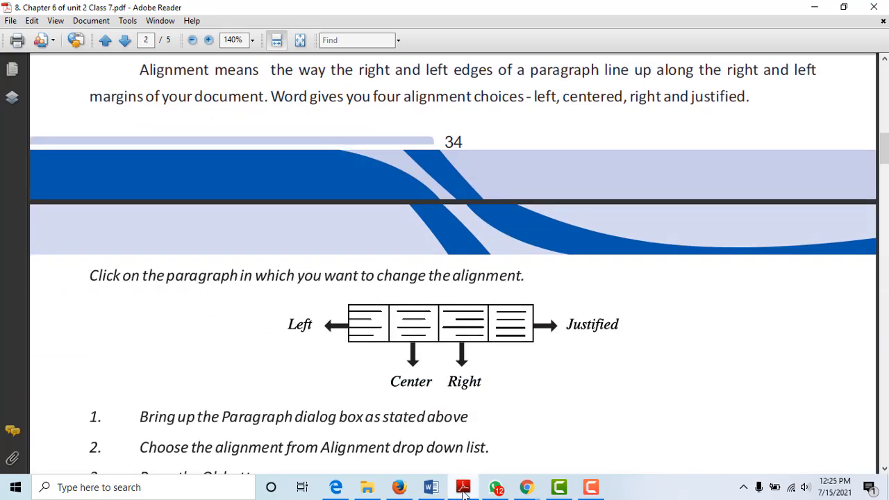
click(430, 487)
scroll(423, 448, up, 7)
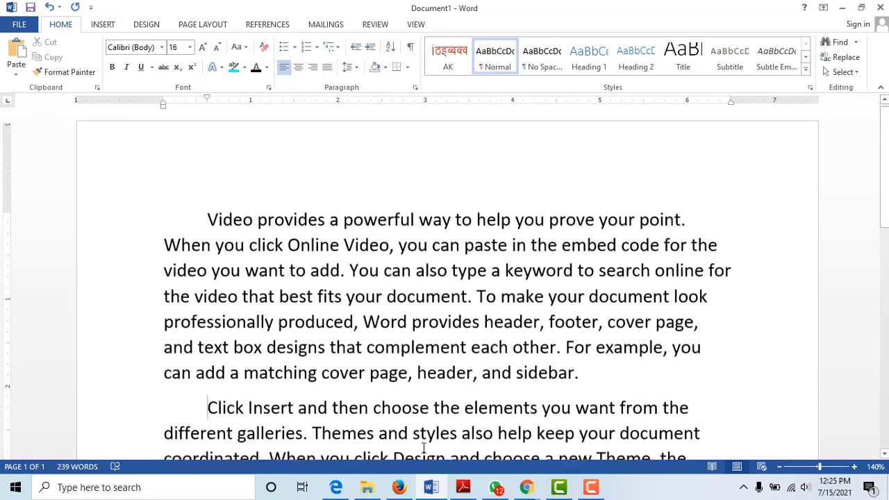
Try center and right alignment on the first paragraph and return it to left alignment
drag(207, 224, 582, 377)
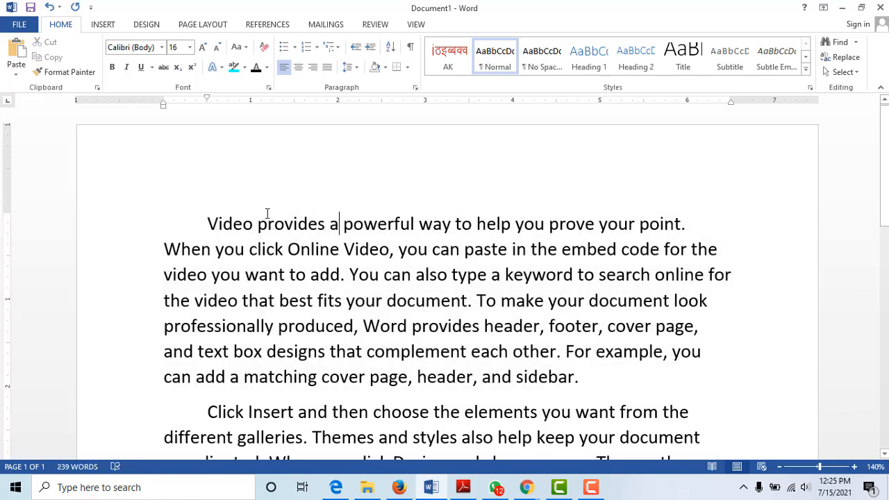
drag(207, 223, 582, 381)
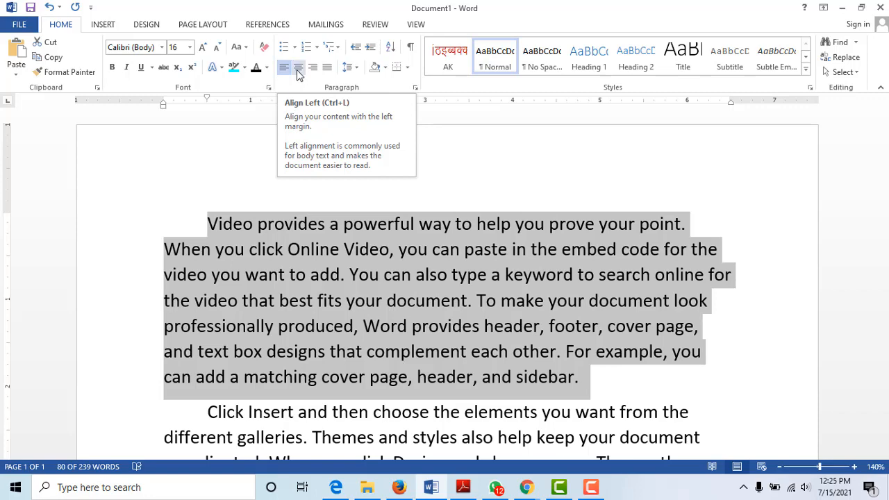
click(298, 70)
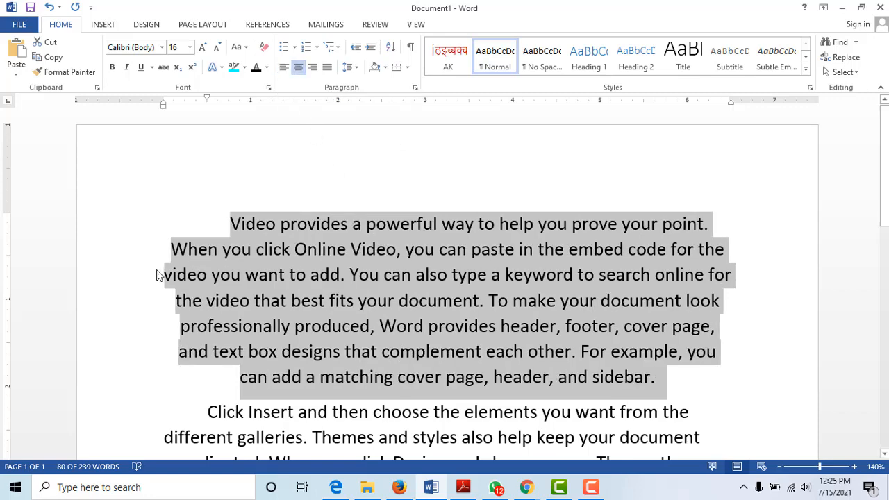
click(284, 67)
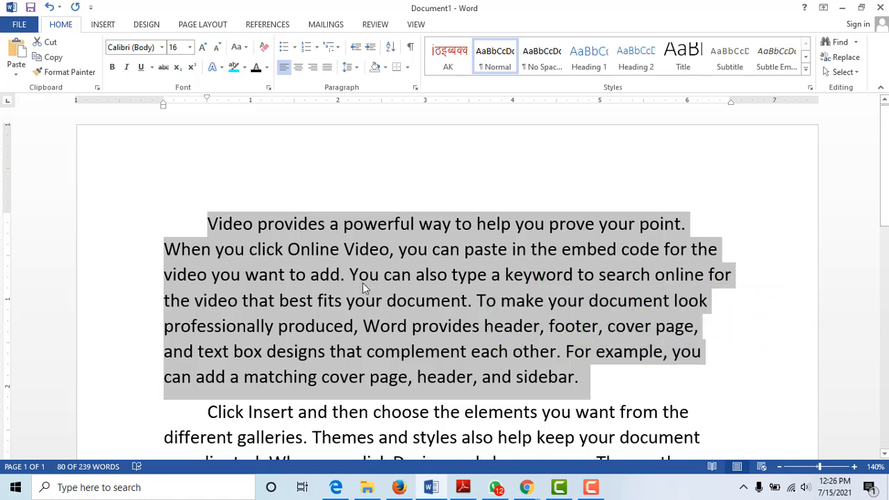
click(299, 70)
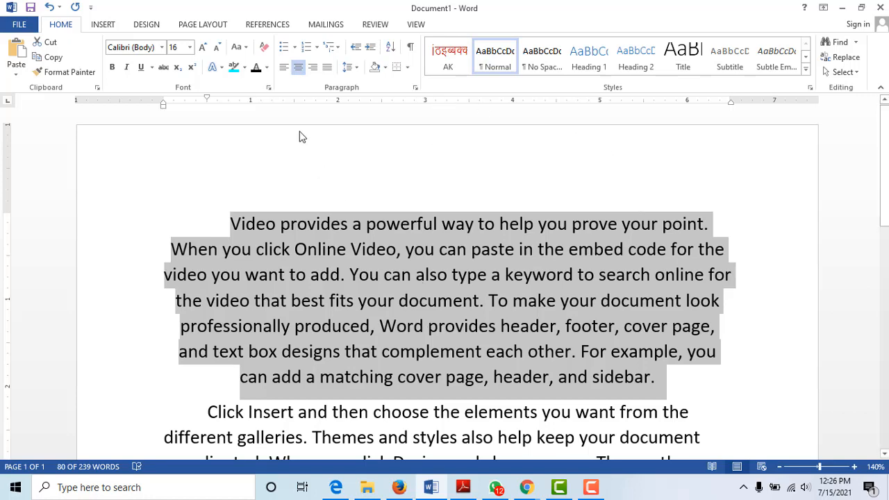
click(313, 72)
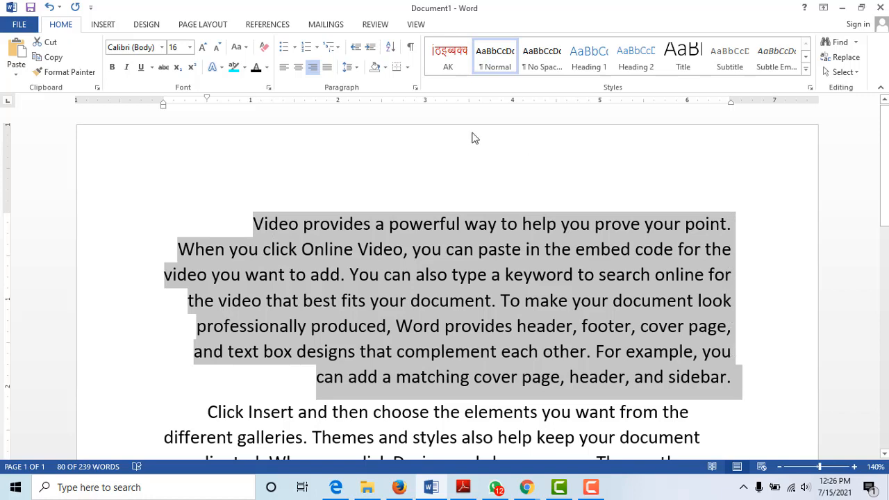
click(282, 72)
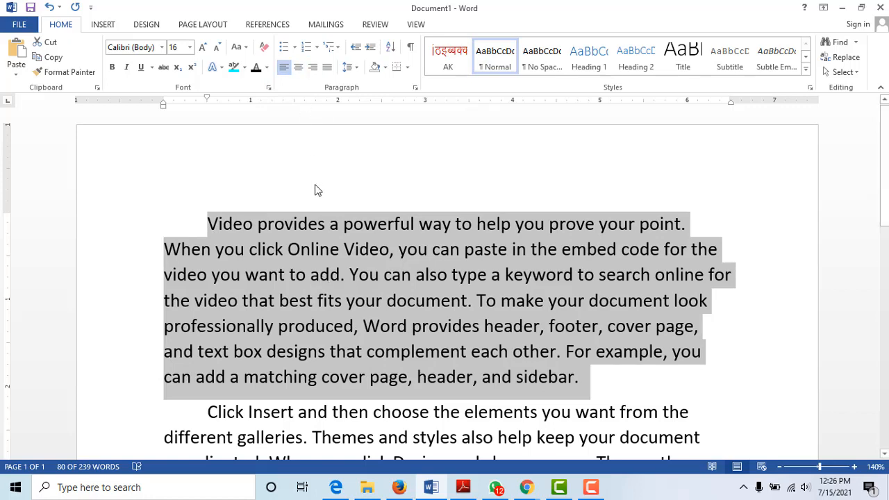
Justify the first paragraph and change its font color to the standard dark red
click(328, 68)
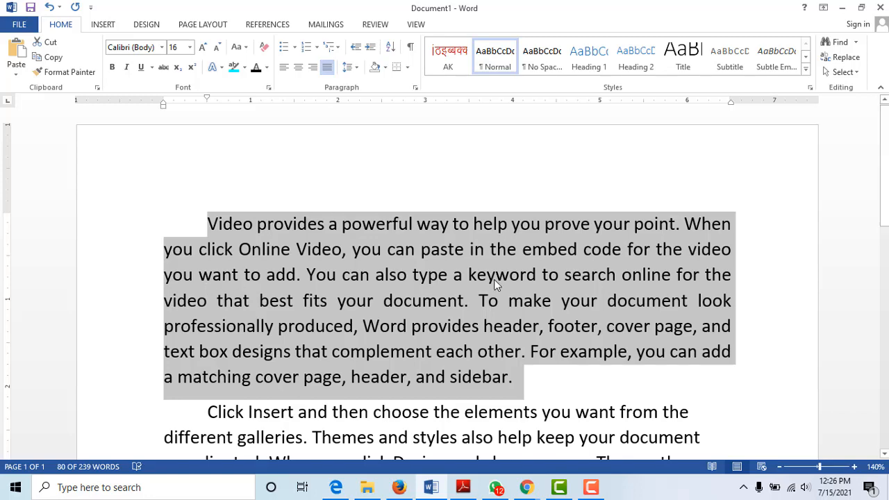
scroll(494, 279, down, 2)
scroll(514, 288, up, 1)
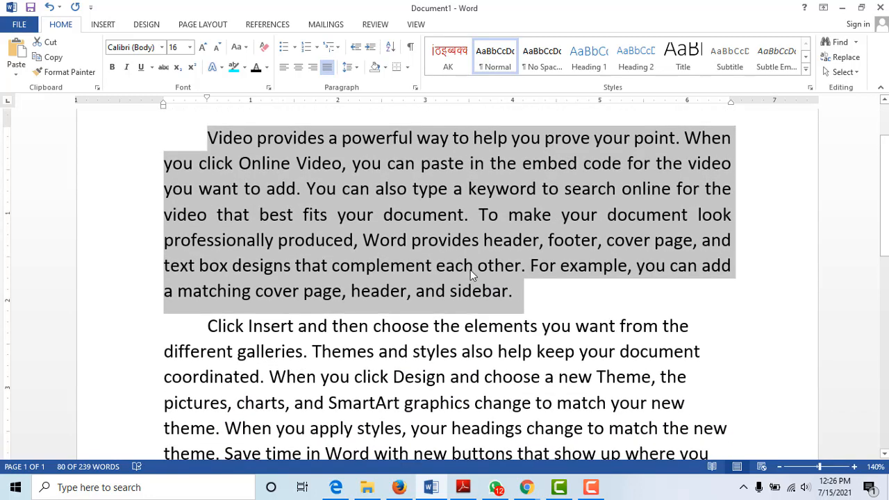
click(267, 67)
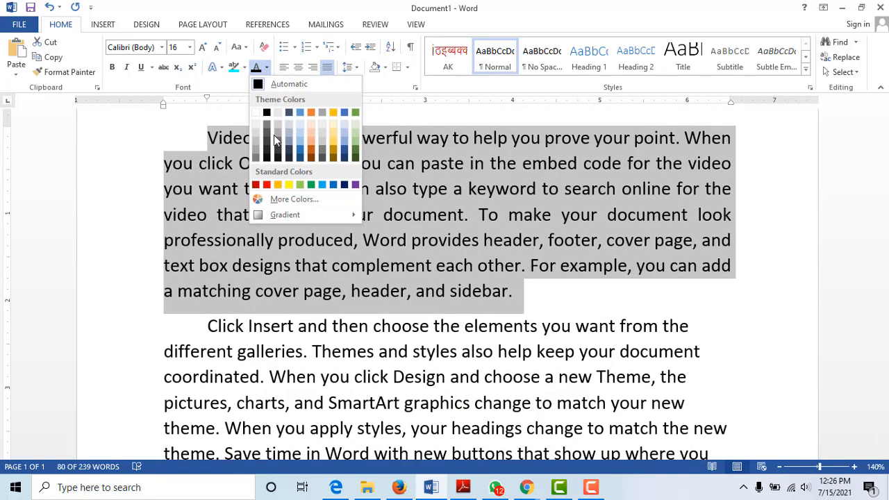
click(256, 184)
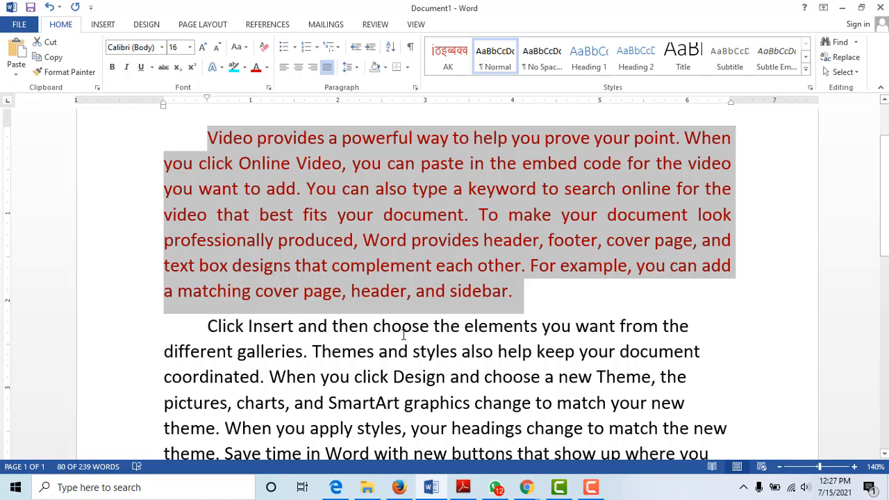
Justify the second and third paragraphs
scroll(301, 355, down, 1)
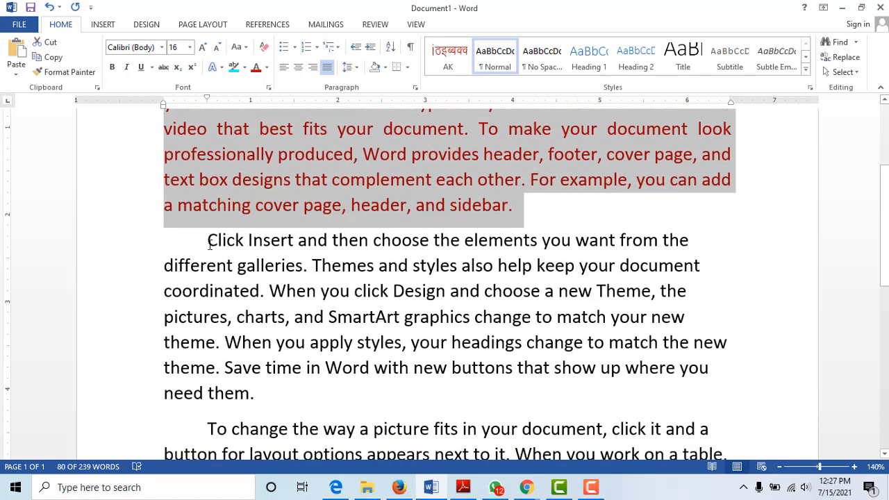
drag(210, 243, 260, 391)
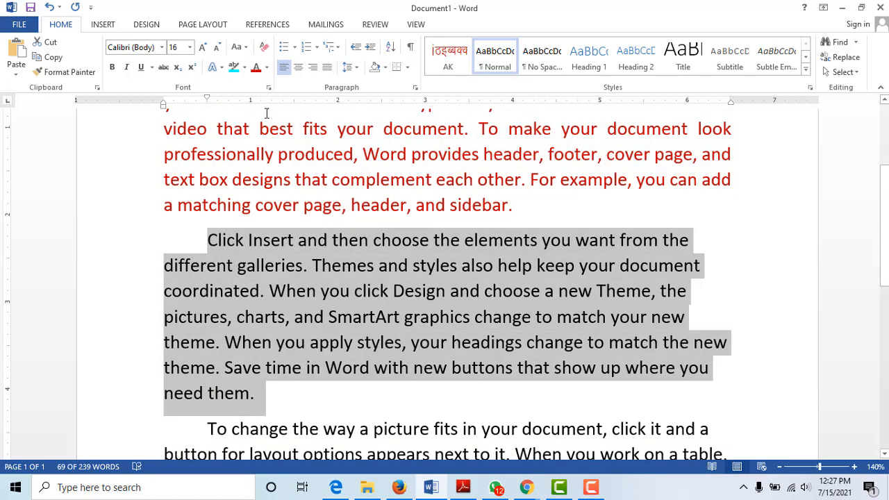
click(327, 66)
scroll(344, 275, down, 1)
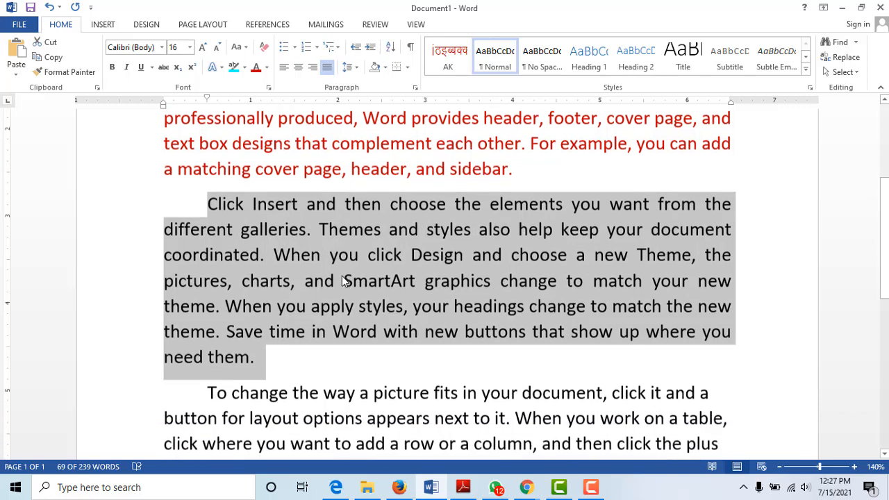
drag(207, 340, 421, 298)
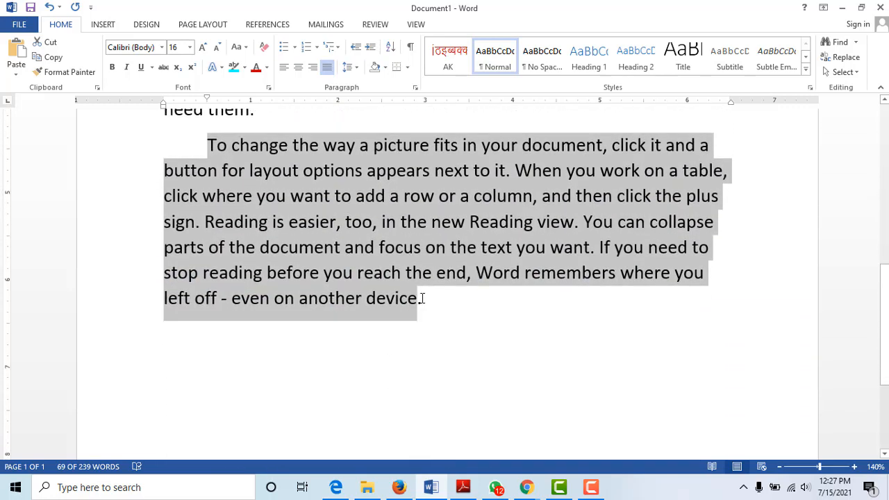
click(327, 67)
scroll(373, 275, up, 2)
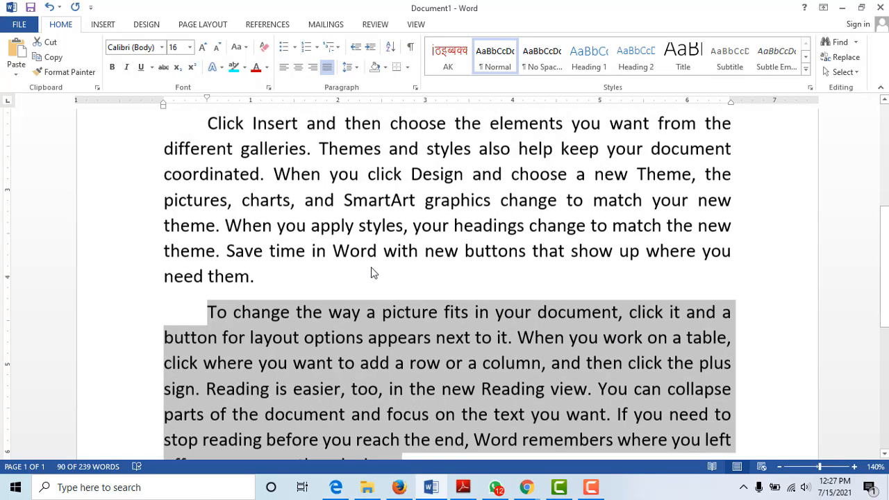
Set the line spacing of the first paragraph to 2.0 and deselect it
scroll(373, 275, up, 3)
drag(517, 377, 188, 232)
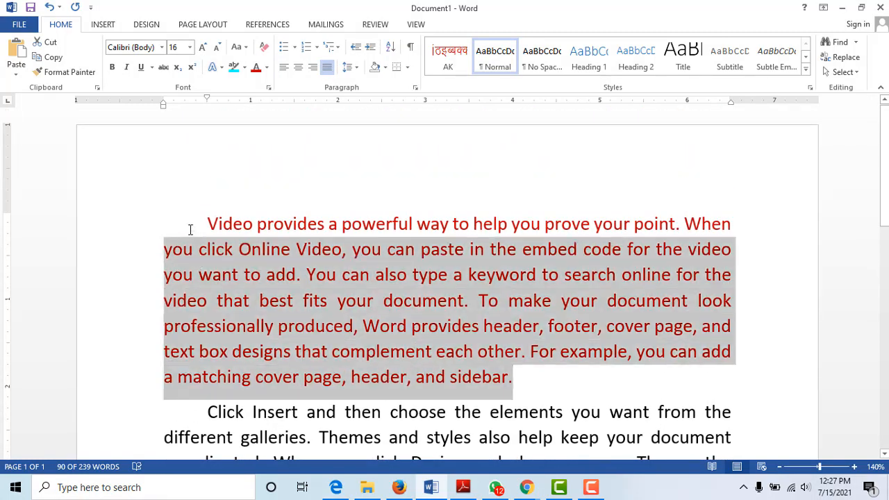
click(355, 69)
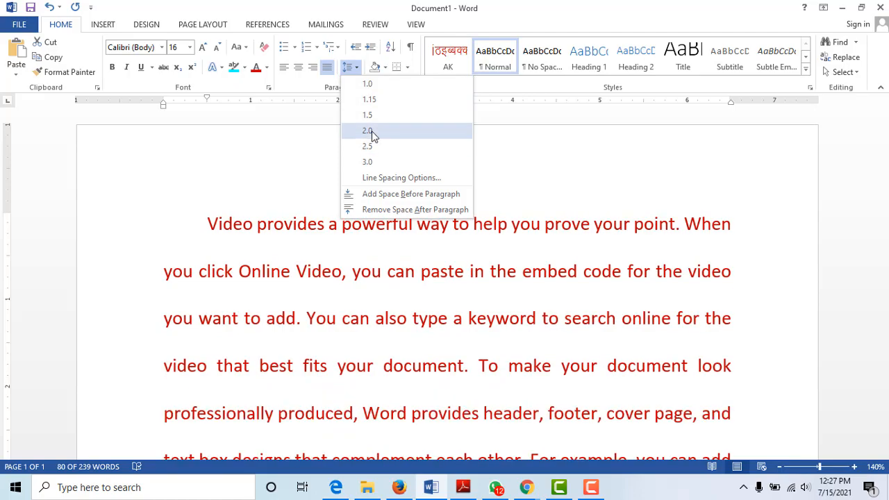
click(368, 131)
scroll(311, 328, down, 5)
scroll(427, 311, up, 3)
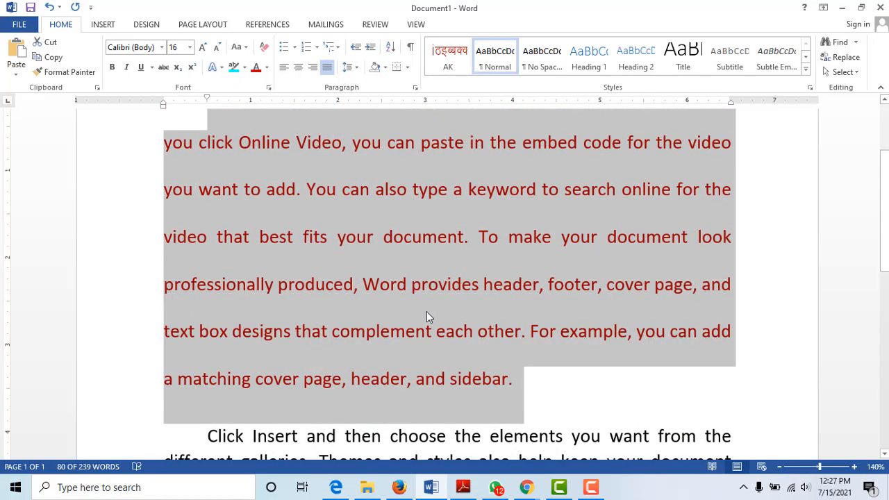
click(428, 312)
Compare the line spacing of the red first paragraph with the second paragraph at 90% zoom
ctrl+scroll(431, 315, down, 5)
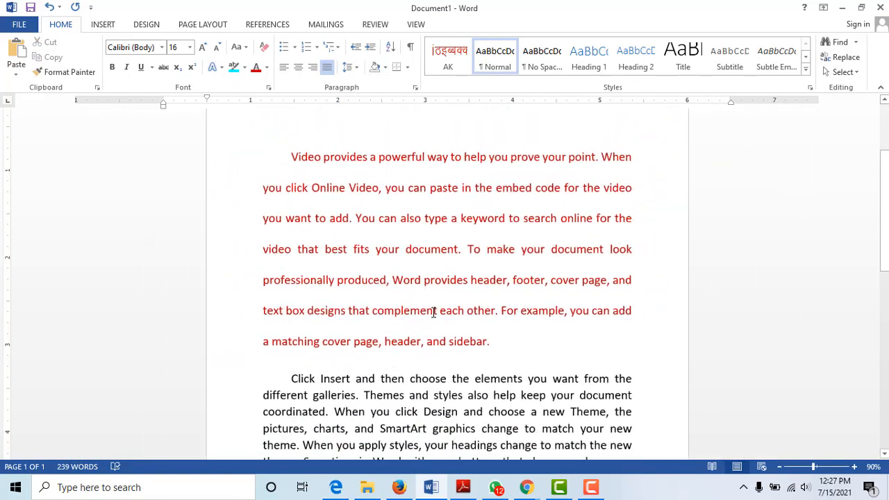
scroll(433, 313, down, 3)
scroll(375, 334, up, 1)
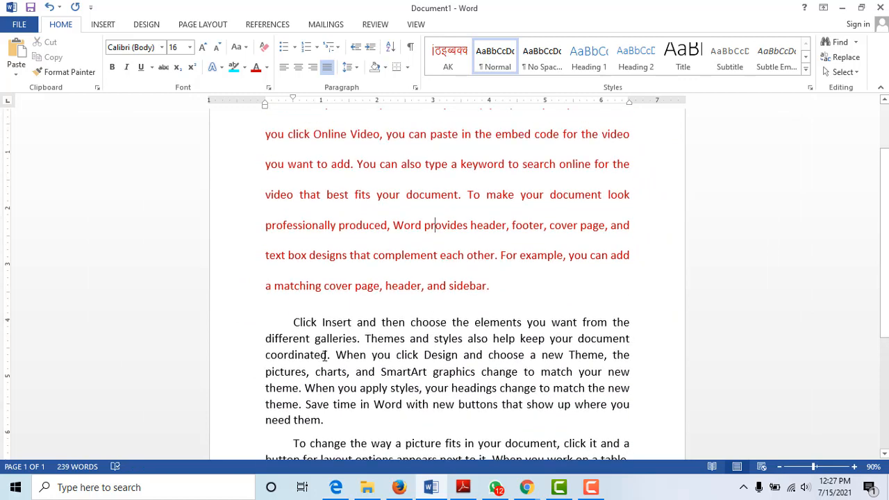
drag(327, 355, 376, 362)
drag(356, 200, 454, 215)
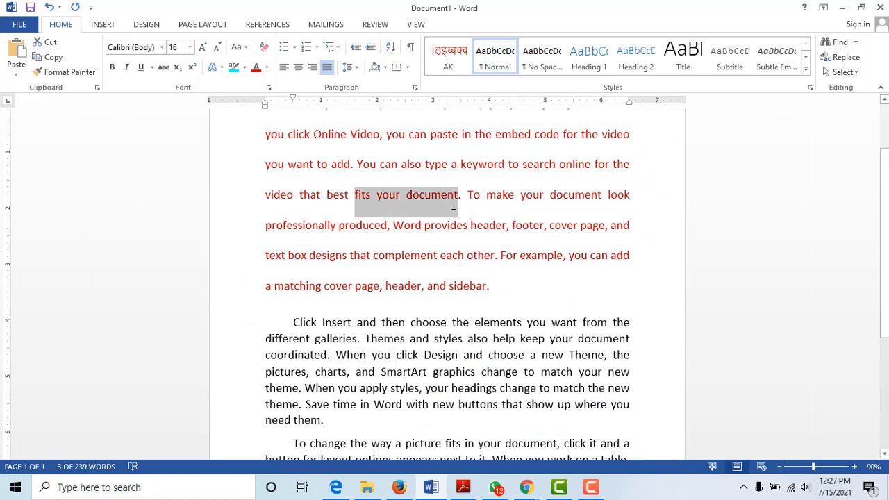
click(428, 286)
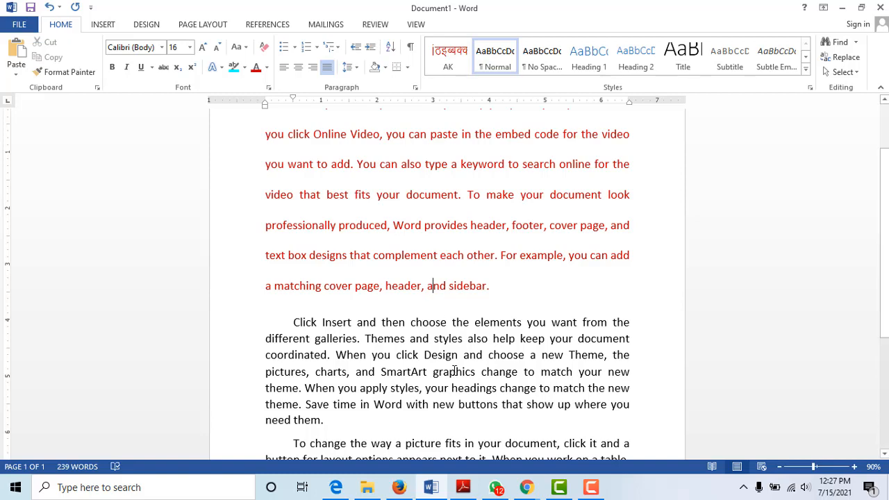
Set the line spacing of the red first paragraph to 1.0 and deselect it
drag(514, 297, 286, 118)
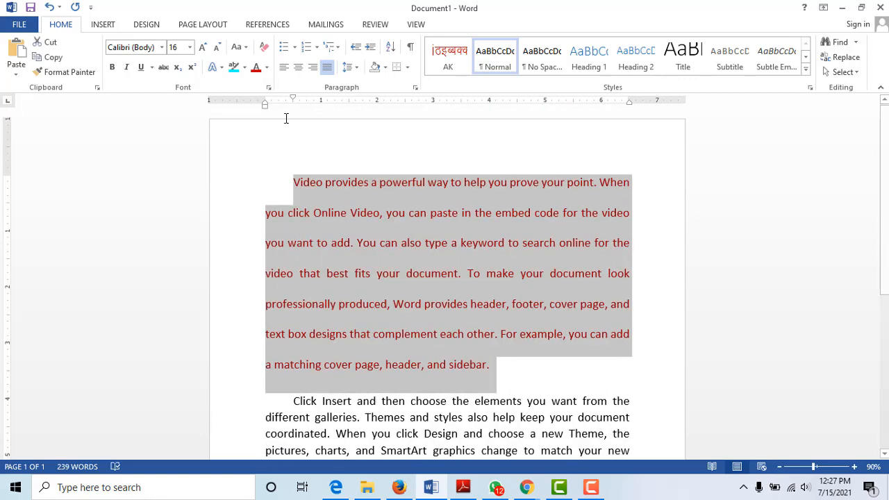
click(351, 68)
click(359, 83)
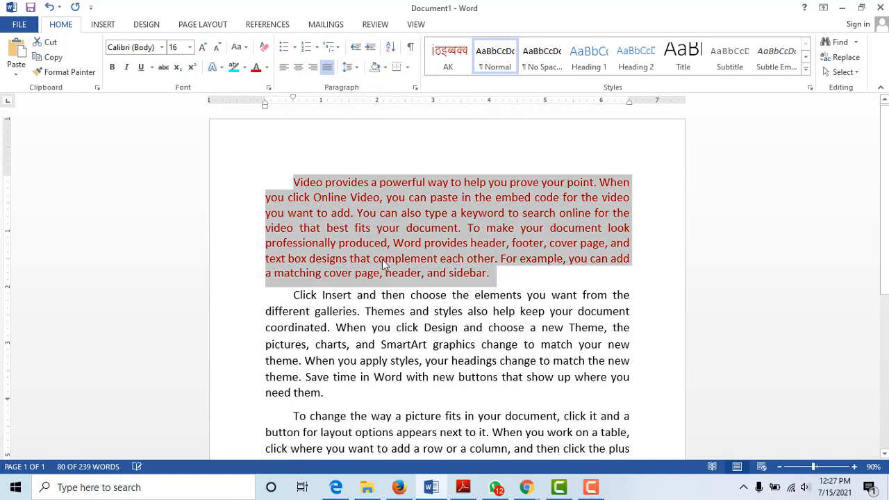
click(484, 277)
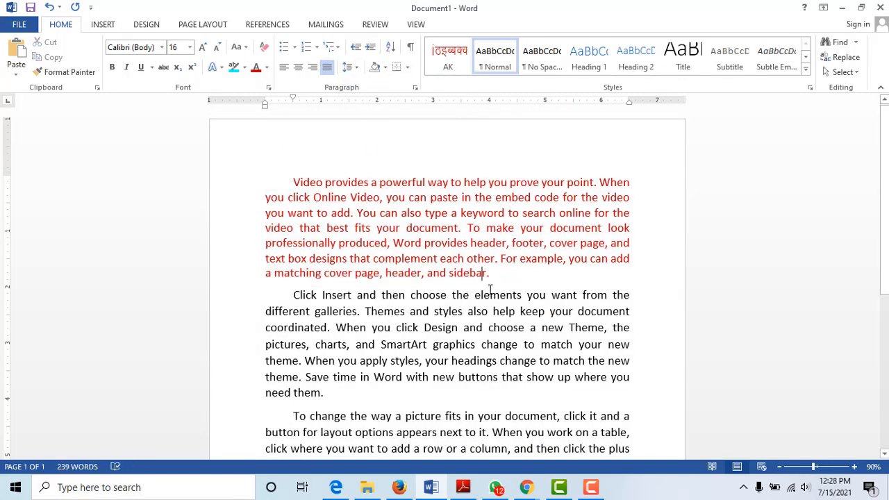
drag(494, 275, 291, 179)
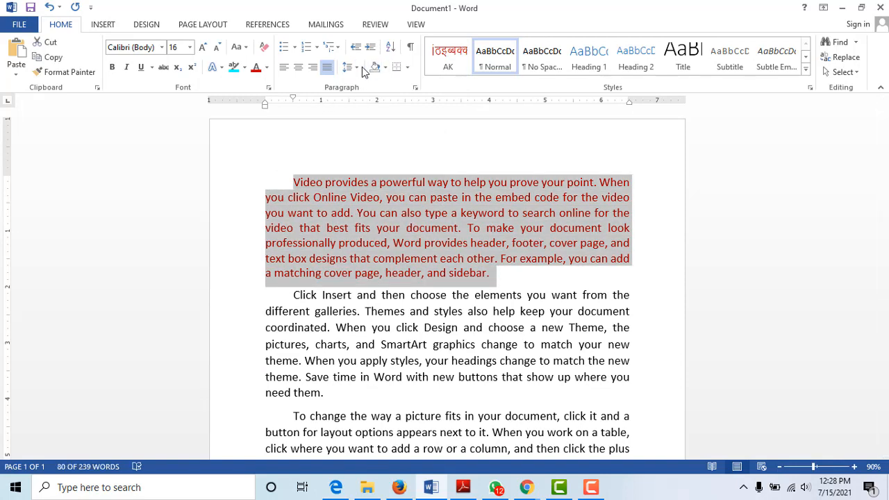
click(351, 67)
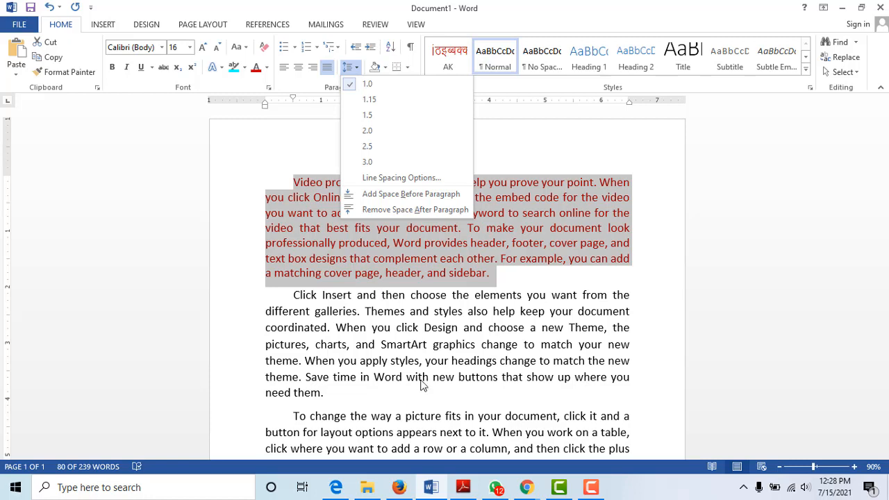
key(Escape)
Add space before every paragraph in the document and deselect the text
key(ctrl+a)
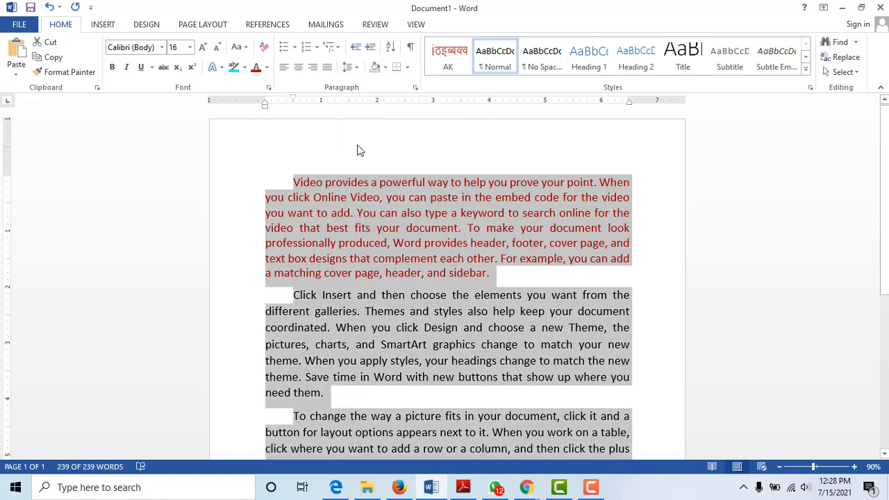
click(349, 67)
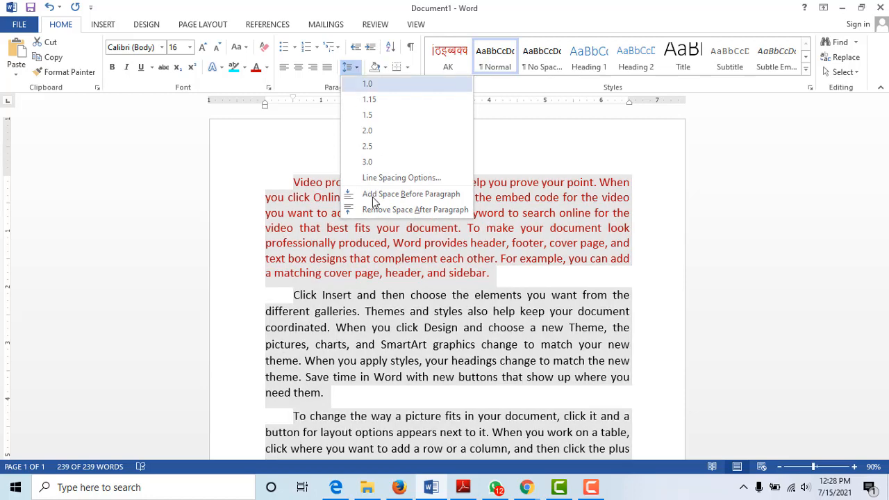
click(409, 194)
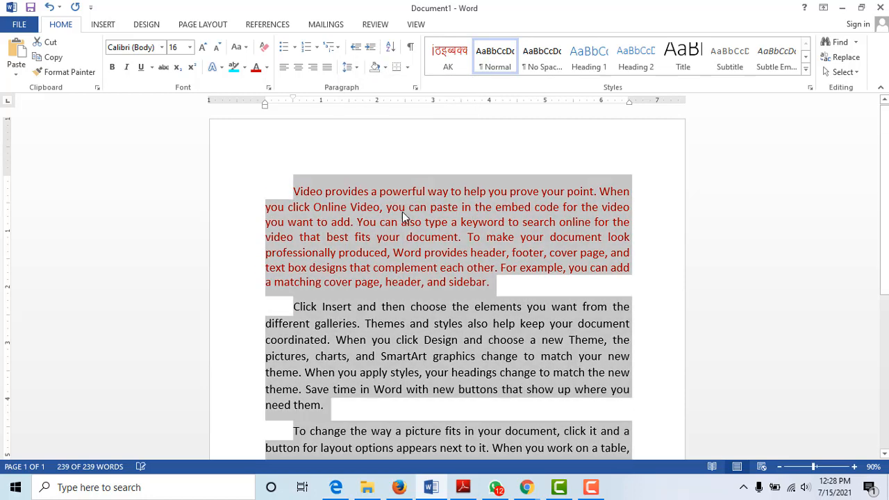
click(456, 285)
Shade the second paragraph with a light blue theme color and deselect it
scroll(322, 314, down, 2)
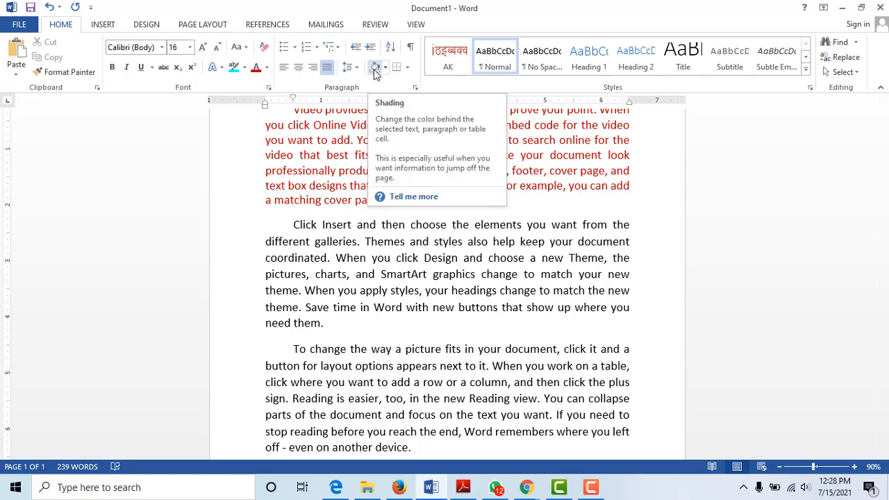
drag(291, 222, 347, 337)
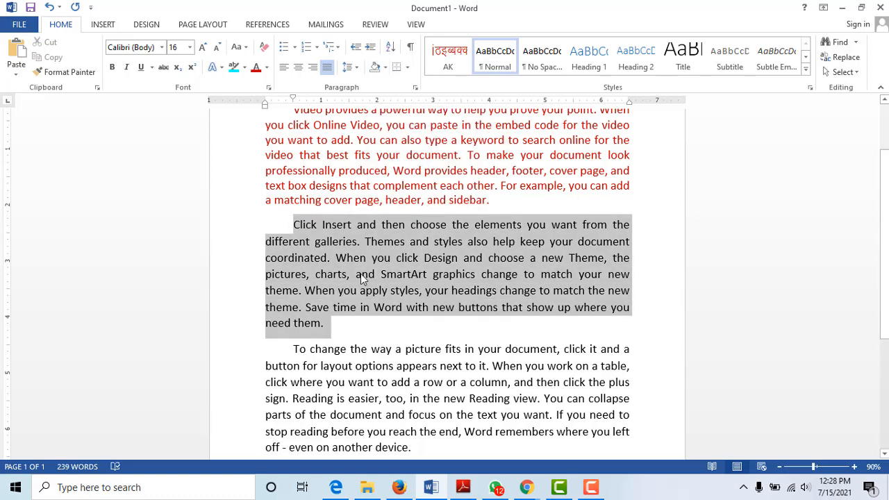
click(386, 68)
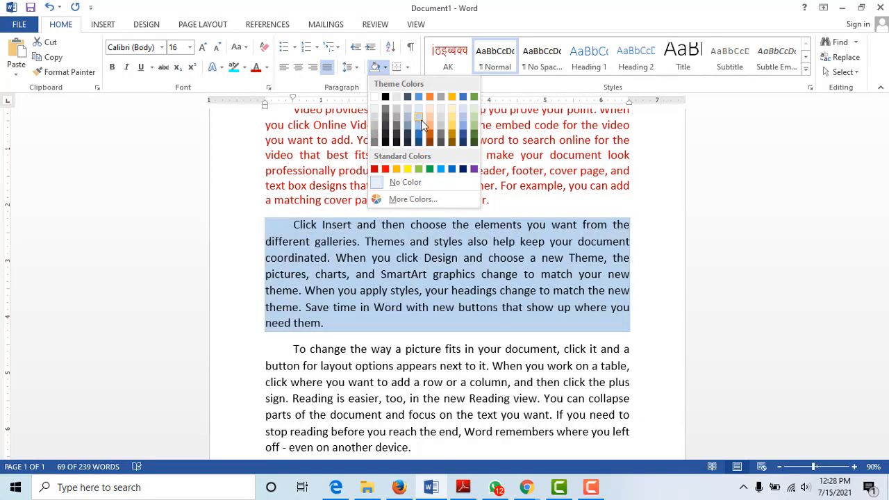
click(420, 120)
click(420, 291)
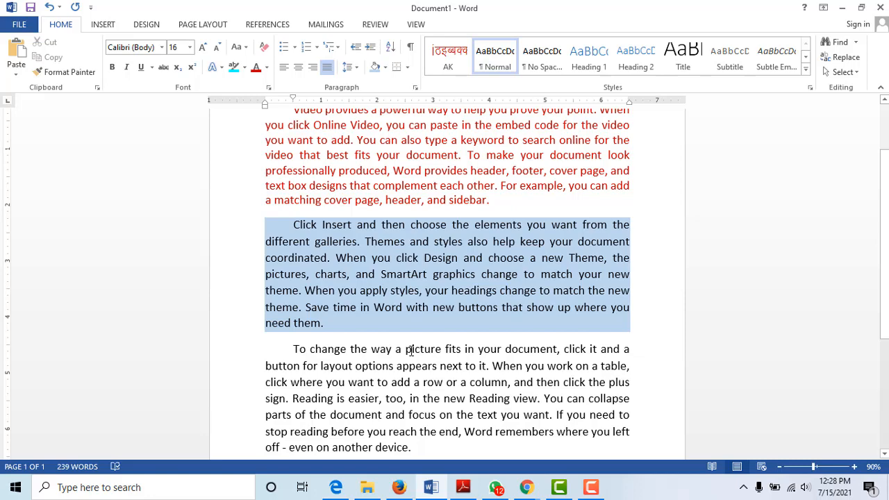
Add borders on all four sides of the shaded second paragraph, starting with the bottom border
click(408, 68)
click(408, 68)
mouse_move(274, 225)
mouse_down()
mouse_move(356, 320)
mouse_move(378, 316)
mouse_up()
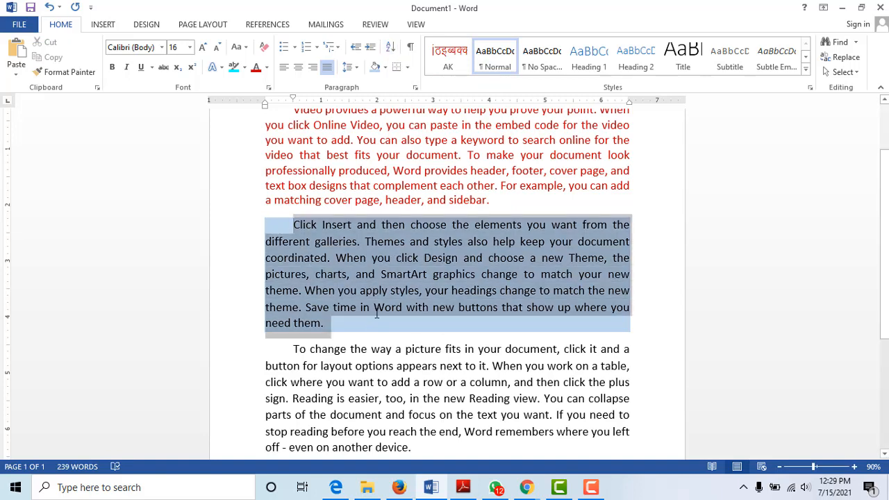
click(408, 67)
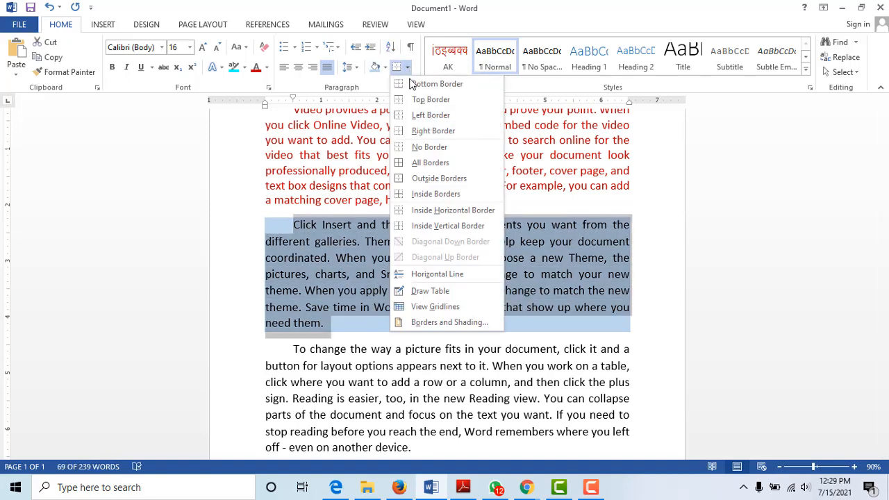
click(411, 84)
click(407, 67)
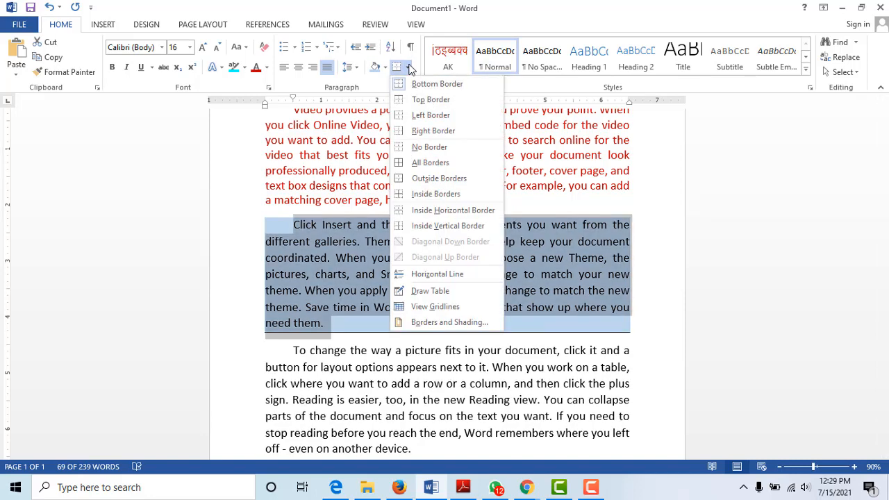
click(431, 131)
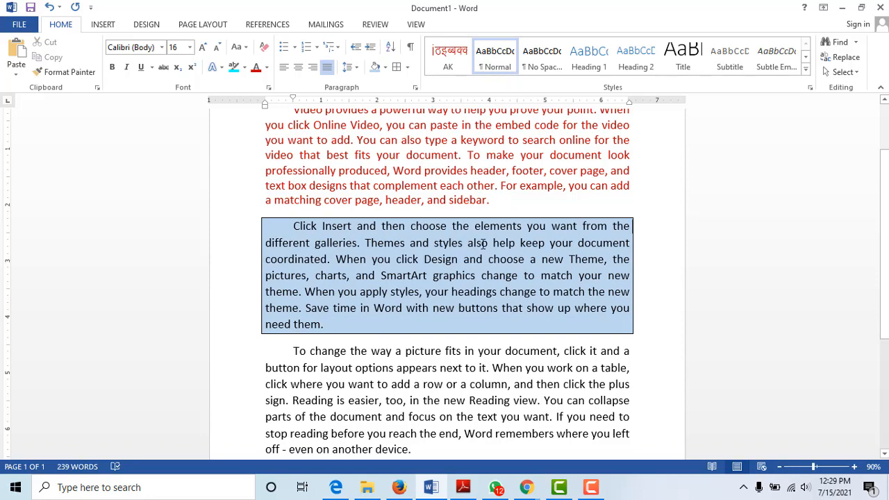
Switch to the chapter PDF in Adobe Reader, dismiss the notification and review the Alignment of the Paragraph section
click(463, 488)
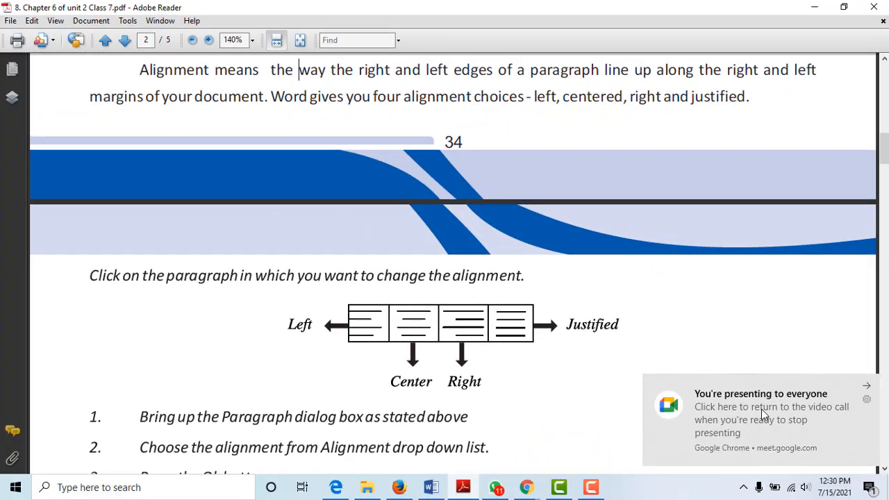
click(868, 386)
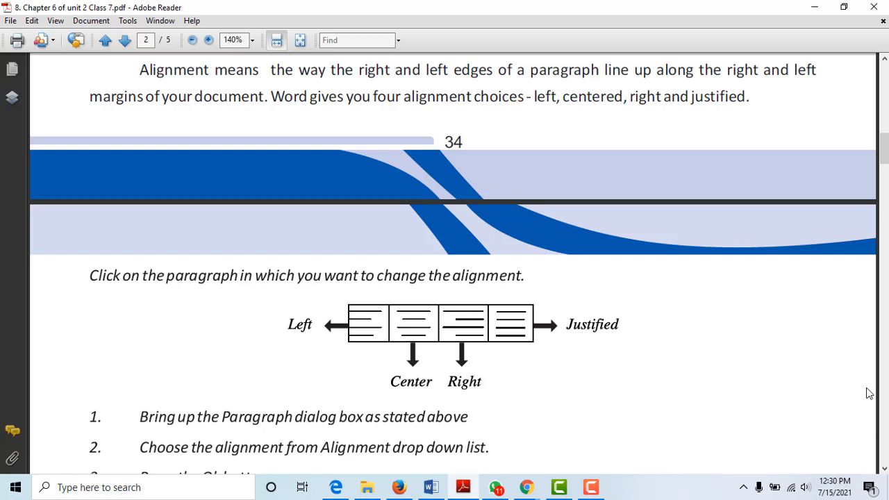
scroll(204, 357, down, 4)
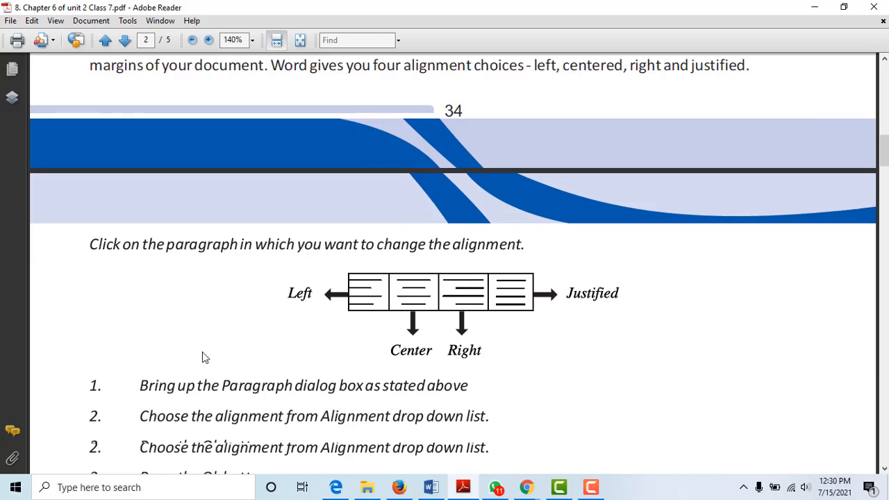
scroll(201, 357, up, 5)
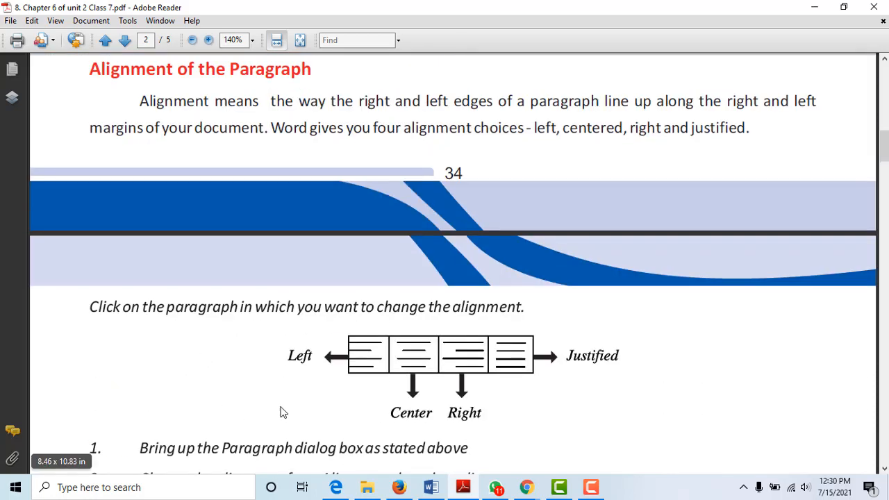
scroll(234, 365, up, 1)
scroll(234, 361, down, 7)
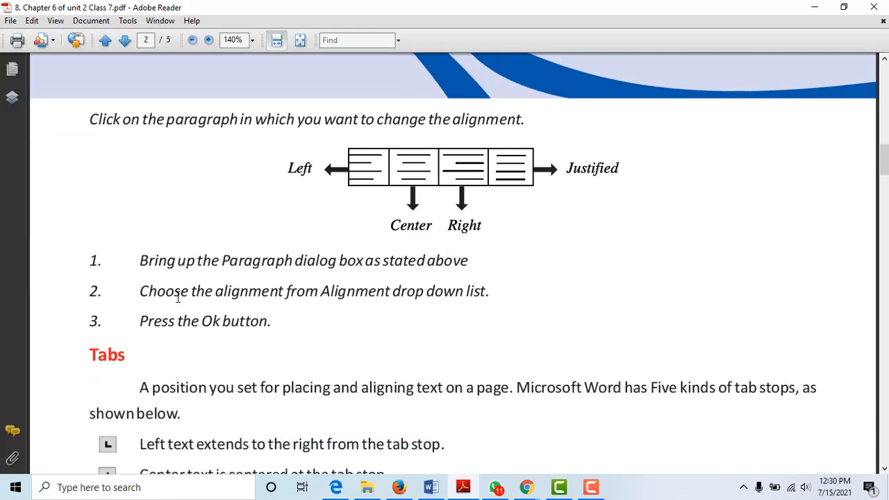
Highlight the Tabs heading in the PDF and read the descriptions of the tab stop kinds
drag(183, 327, 250, 351)
click(283, 360)
drag(89, 354, 127, 355)
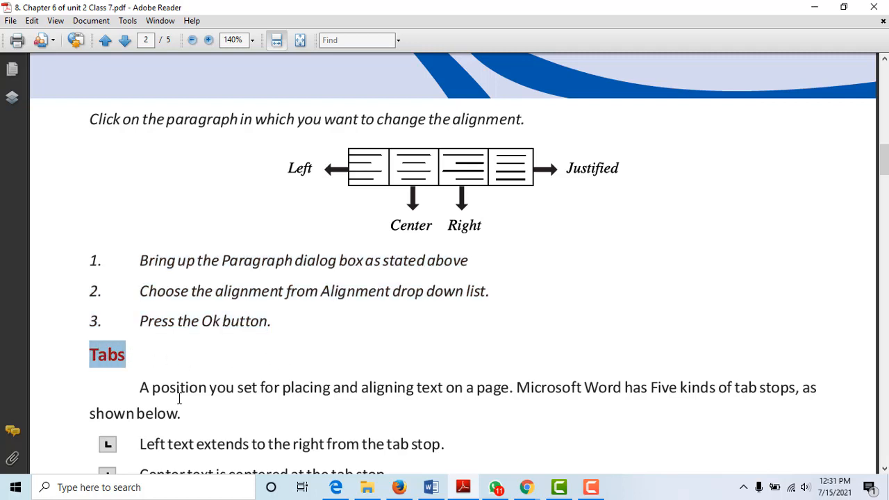
scroll(208, 415, down, 4)
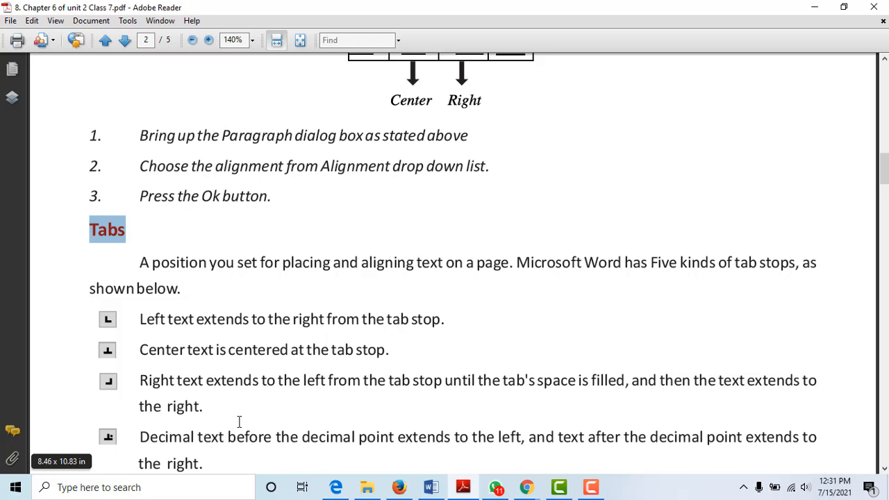
Switch back to the Word document and look over its sample paragraphs from the end to the start
click(431, 489)
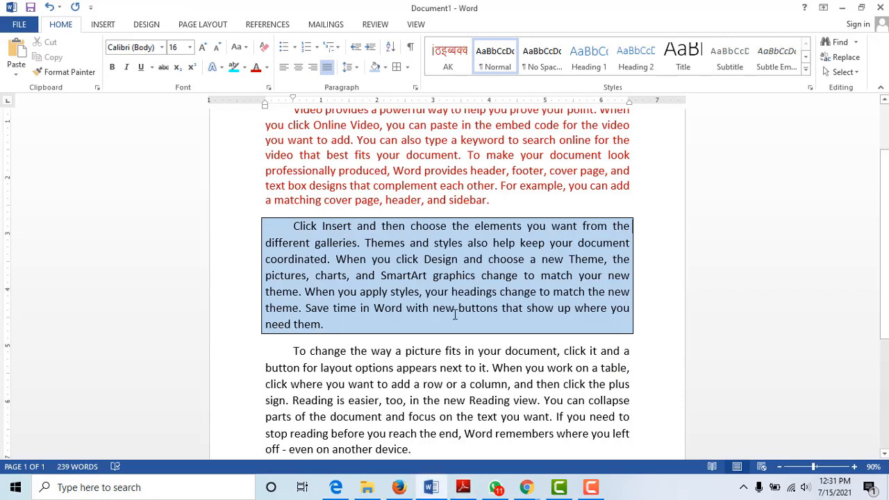
scroll(452, 312, down, 4)
click(444, 297)
key(ctrl+a)
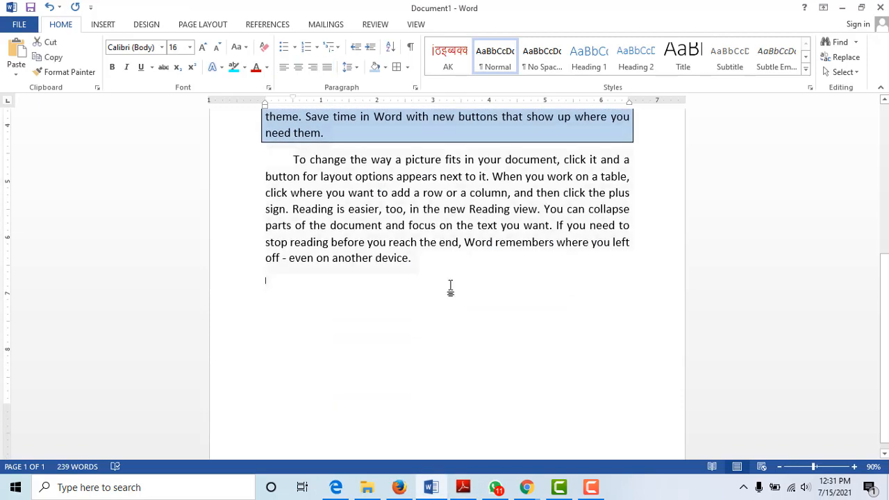
click(451, 305)
scroll(451, 306, up, 5)
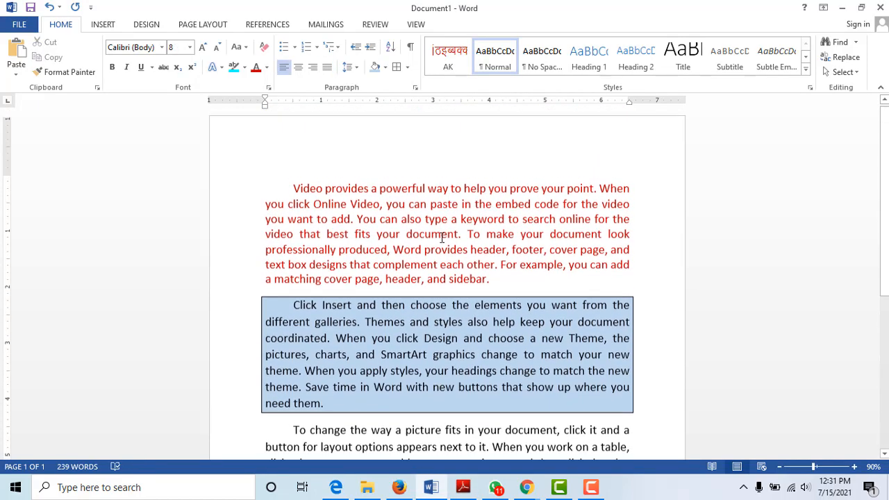
Indent the red first paragraph with tabs until its left indent reaches 4 inches
click(296, 193)
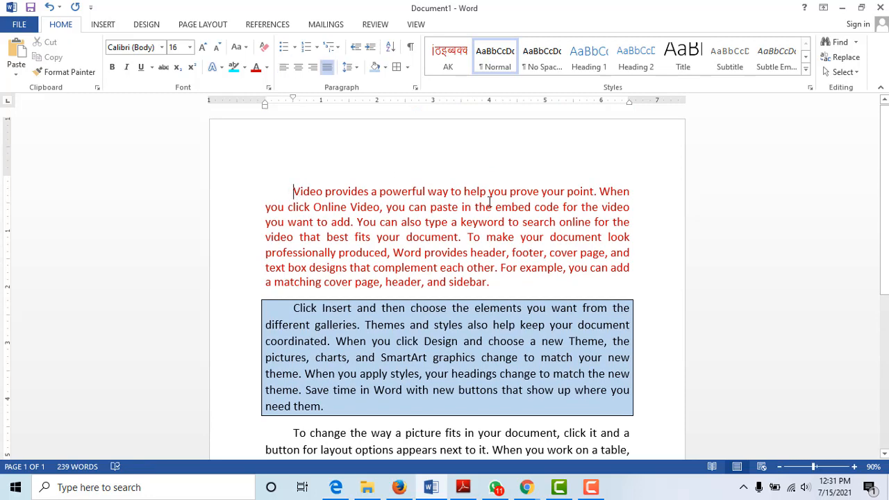
key(Tab)
key(Tab)
key(Tab)
key(Tab)
key(Tab)
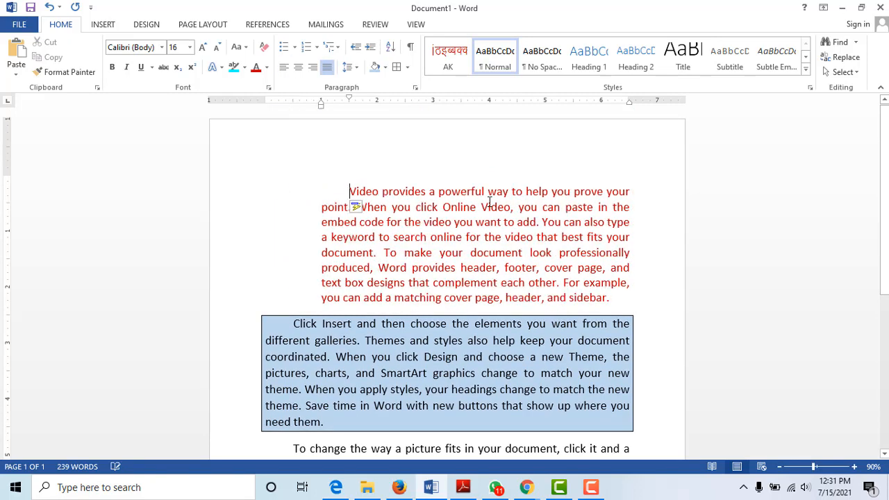
key(Tab)
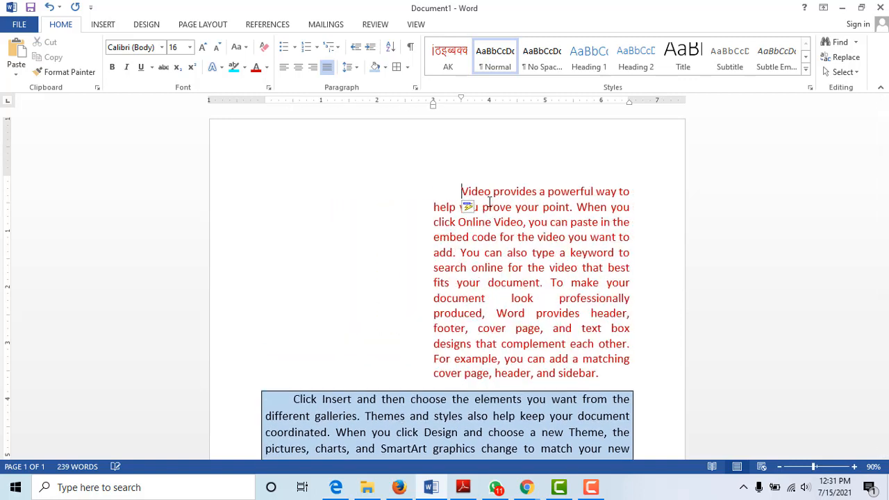
key(Tab)
key(Tab)
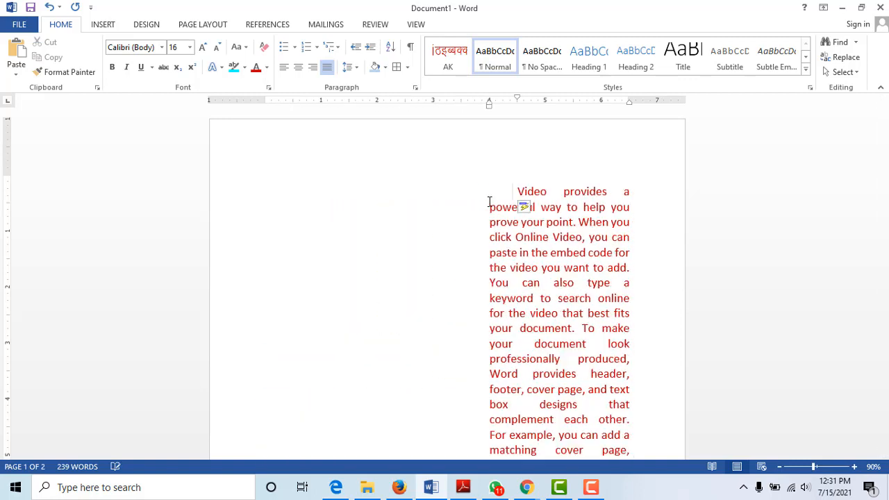
Reduce the first paragraph's left indent to 2 inches, keeping a 0.5-inch first-line indent
key(BackSpace)
key(BackSpace)
key(BackSpace)
key(BackSpace)
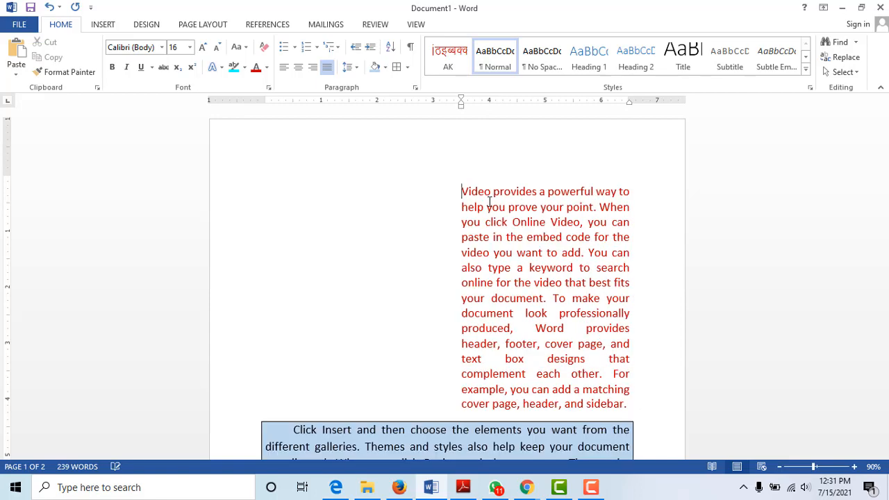
key(BackSpace)
key(Tab)
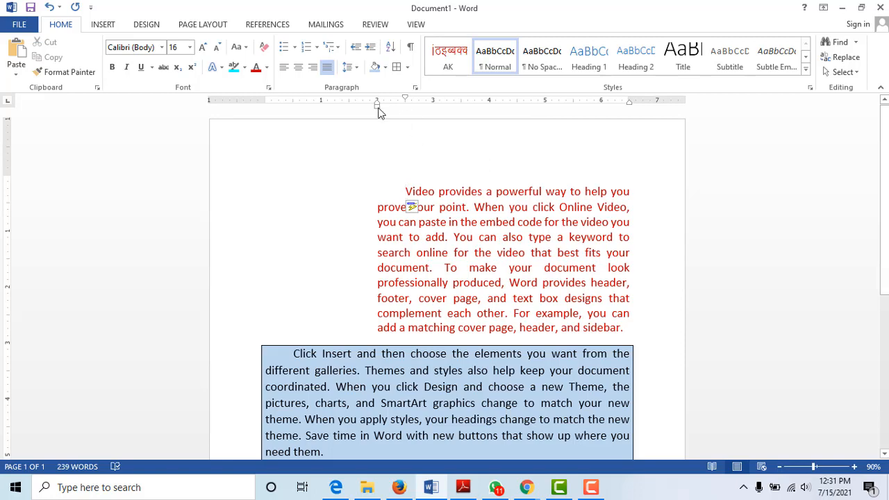
Remove the first paragraph's left indent completely and give its first line a 0.5-inch indent
key(BackSpace)
key(BackSpace)
key(BackSpace)
key(BackSpace)
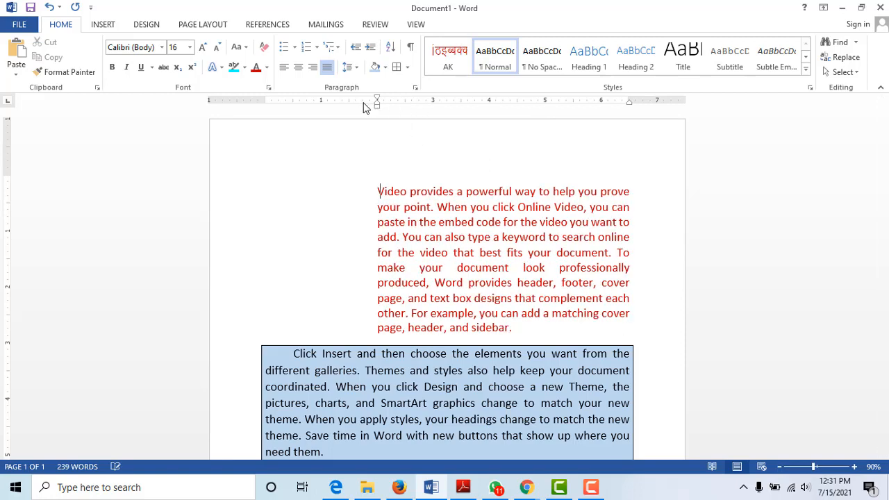
key(BackSpace)
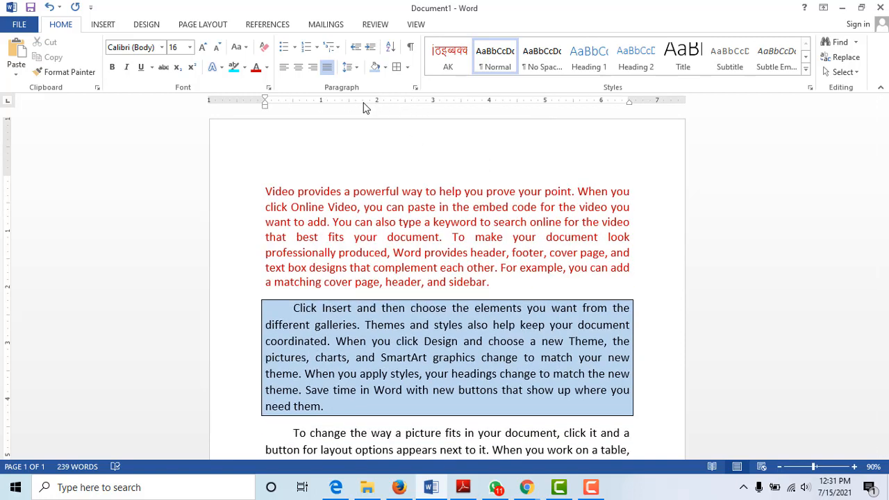
key(Tab)
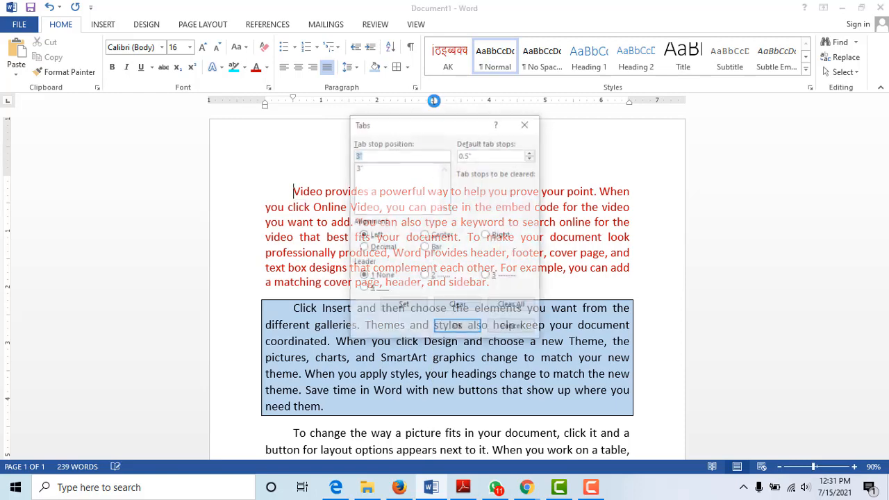
Add a left-aligned 3-inch tab stop to the red first paragraph and move the start of its first line to that stop
double_click(434, 103)
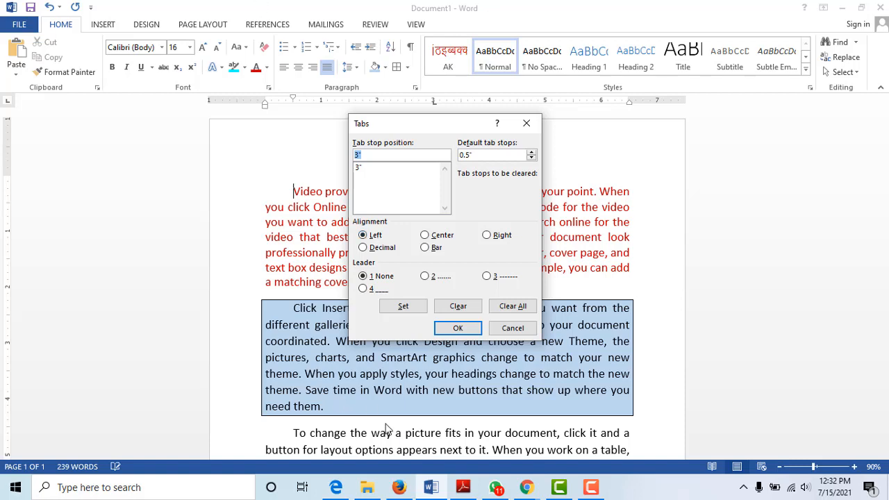
mouse_move(465, 481)
click(489, 236)
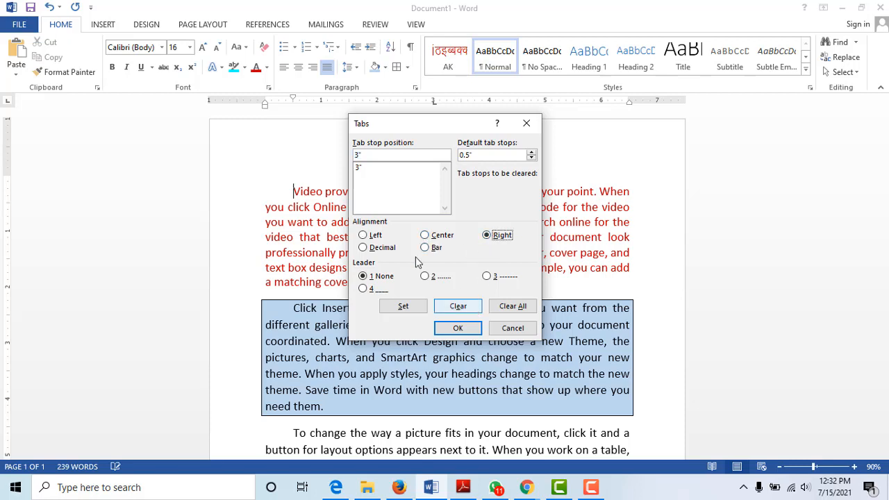
click(363, 237)
click(456, 330)
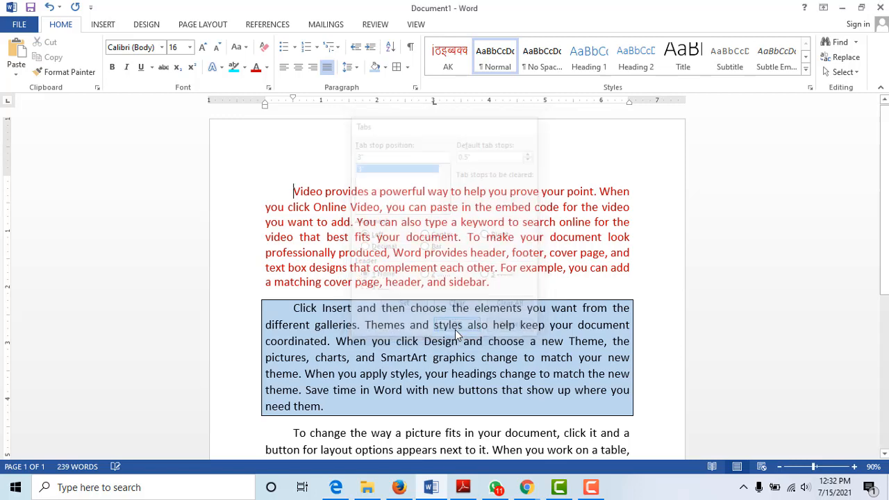
key(Tab)
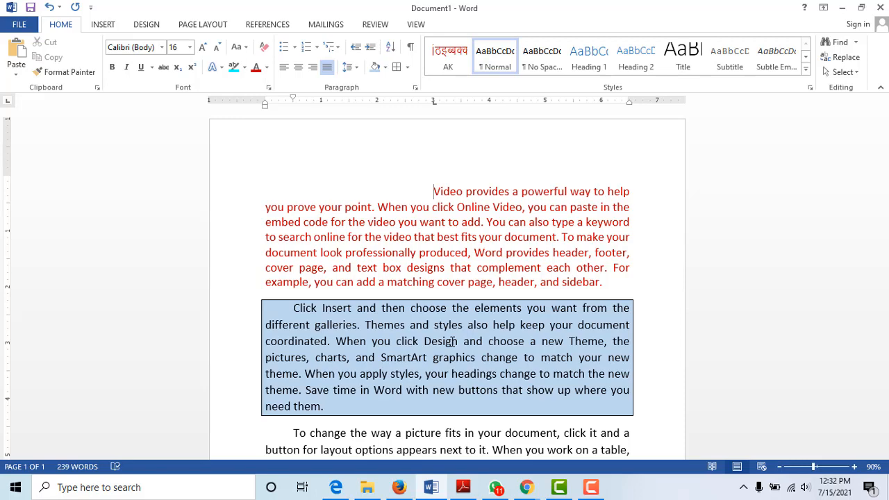
Try out the left tab stop by entering the filler text "jklsdkfksdflfslsdkf" before "Video", and delete that filler text again
text(jklsdkfksdfl)
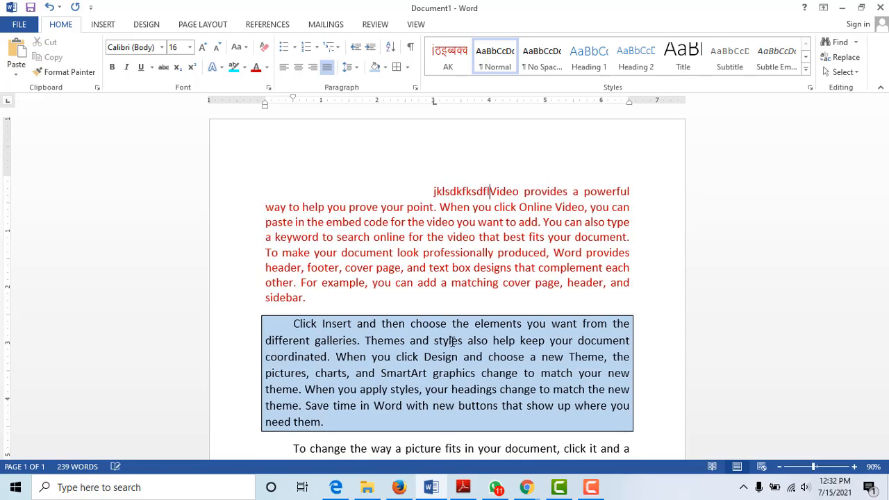
text(fslsdk)
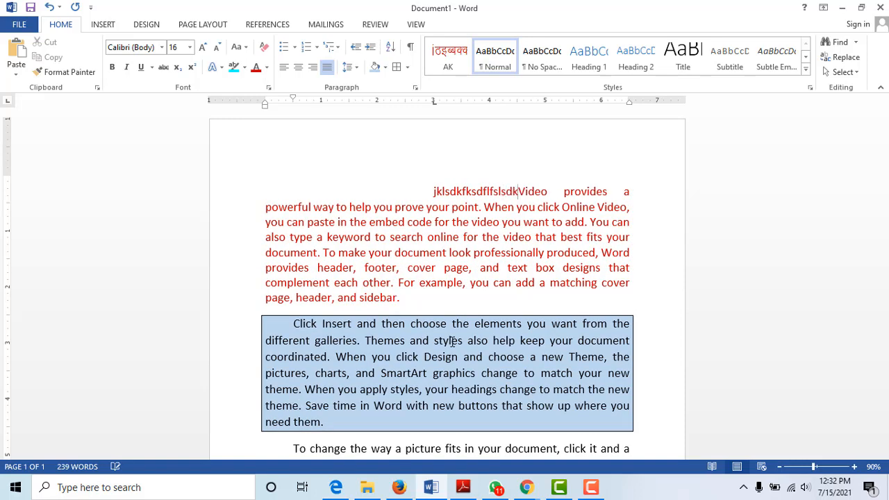
text(f)
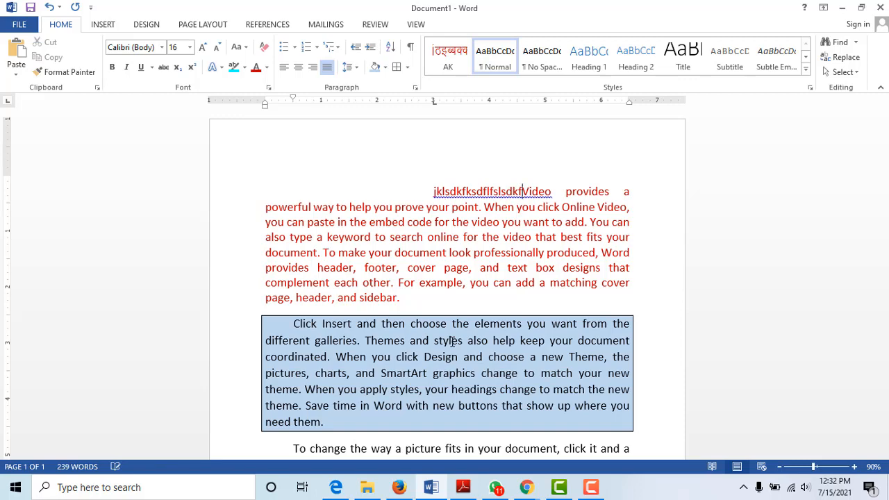
key(BackSpace)
key(BackSpace)
key(BackSpace)
key(BackSpace)
key(BackSpace)
key(BackSpace)
key(BackSpace)
key(BackSpace)
key(BackSpace)
key(BackSpace)
key(BackSpace)
key(BackSpace)
key(BackSpace)
key(BackSpace)
key(BackSpace)
key(BackSpace)
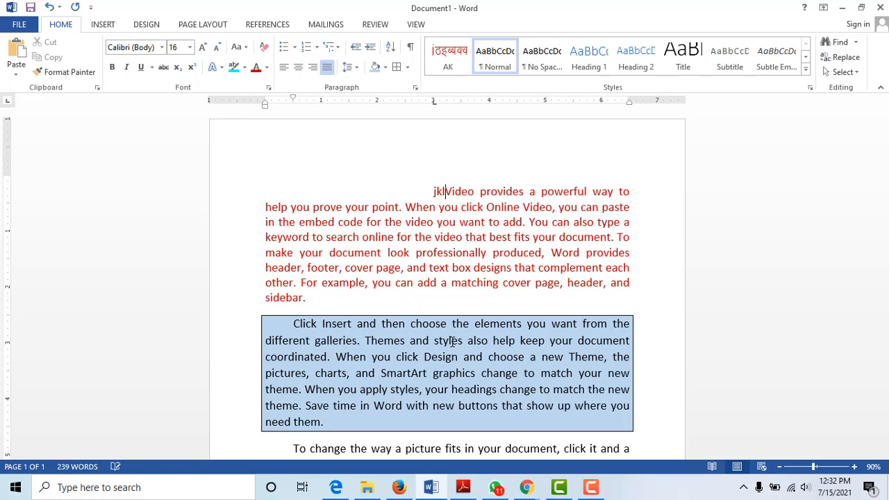
key(BackSpace)
key(BackSpace)
key(BackSpace)
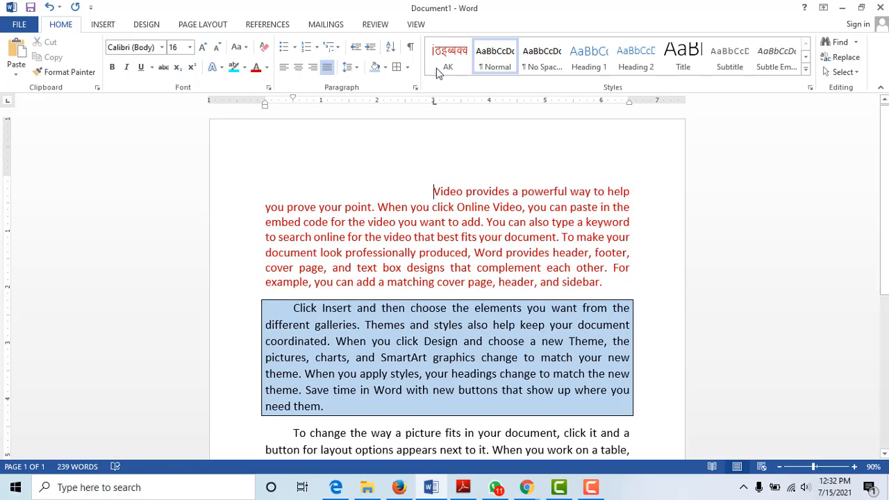
double_click(435, 101)
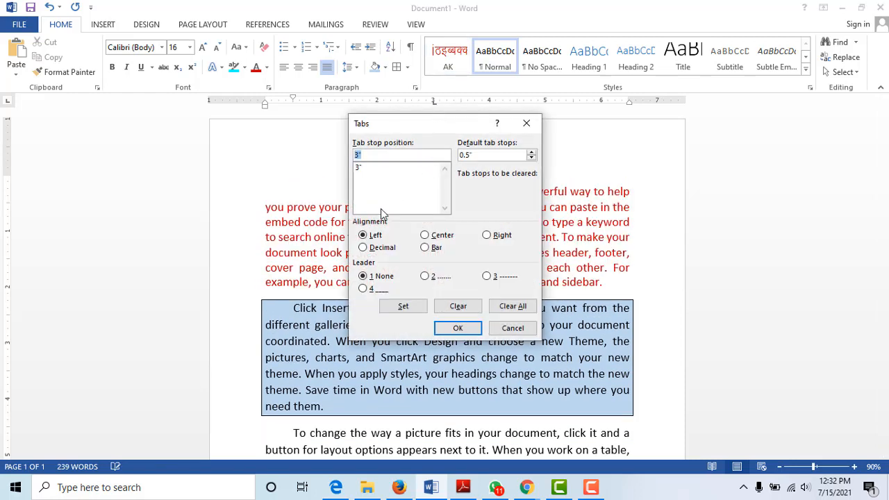
click(443, 236)
click(512, 325)
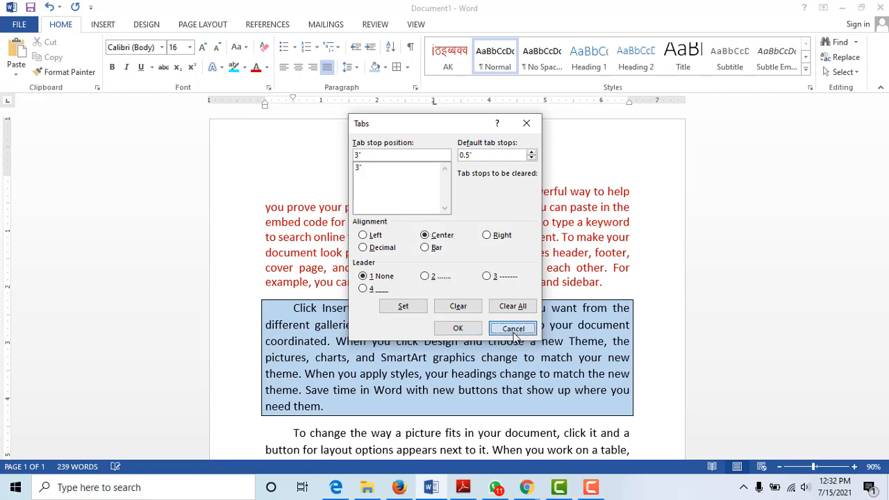
Insert an empty paragraph above the red text and add a center-aligned tab stop at 2.38 inches to it
key(Return)
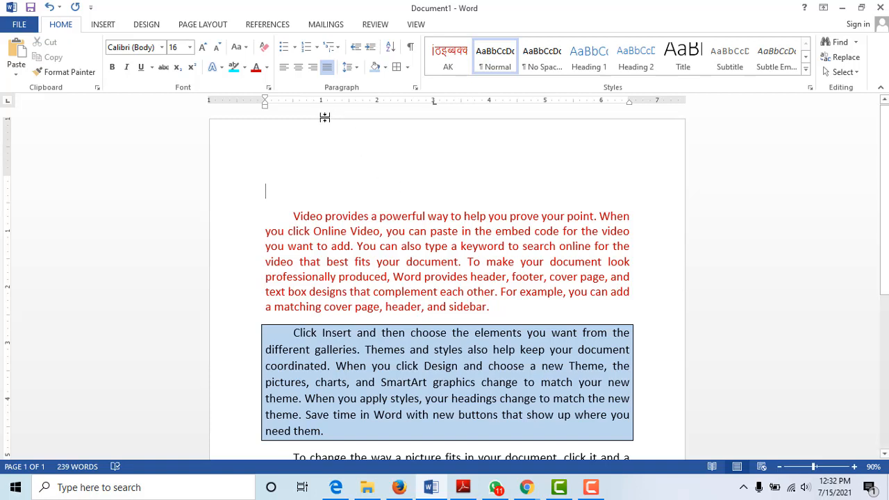
click(433, 103)
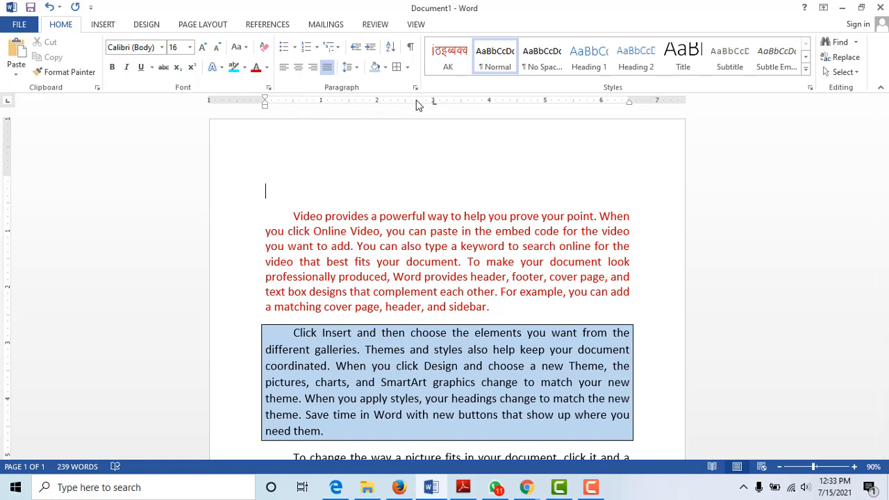
double_click(435, 108)
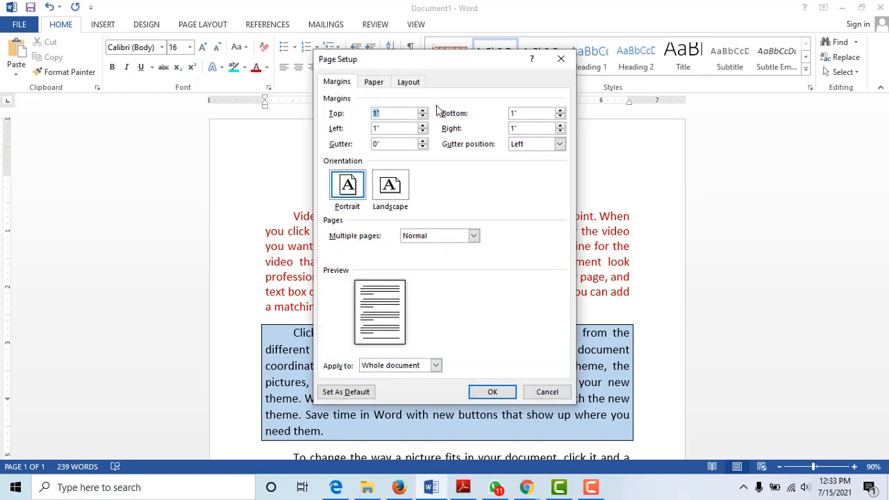
key(Escape)
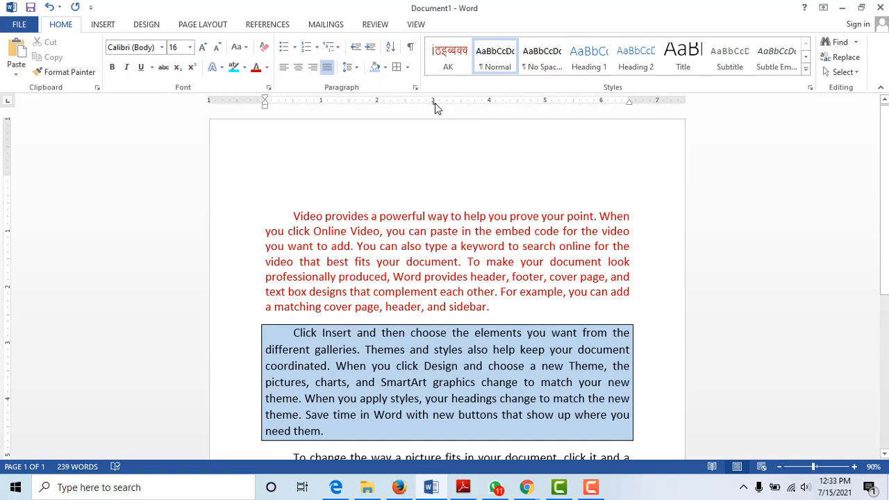
mouse_move(434, 103)
mouse_down()
mouse_move(438, 65)
mouse_move(439, 90)
mouse_up()
double_click(398, 103)
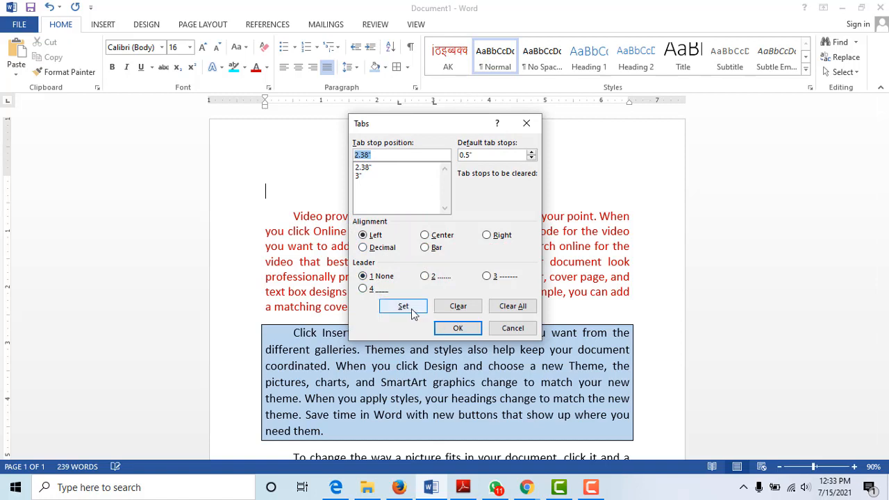
click(443, 236)
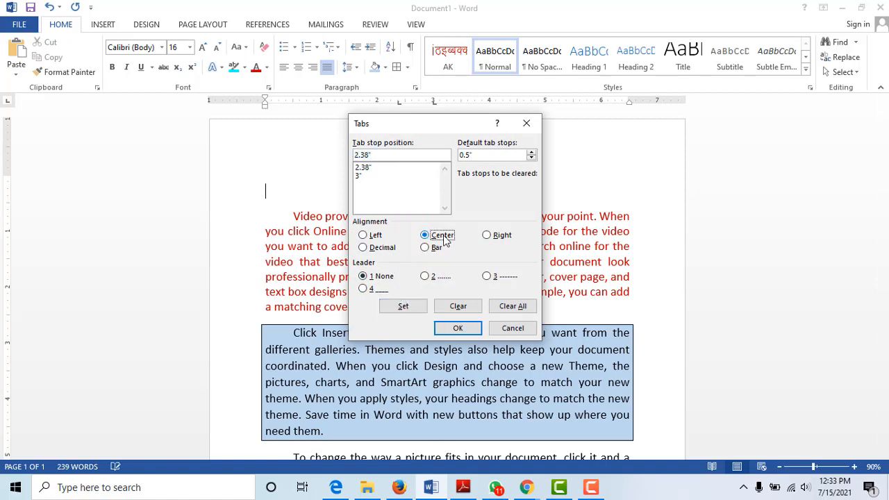
click(456, 329)
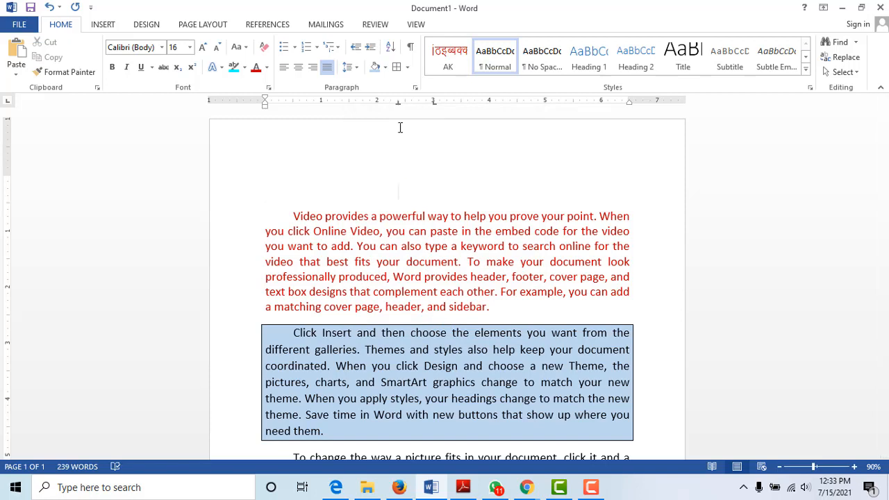
Enter filler text at the centered tab stop, add a second filler line below, and extend the first line with more characters
text(h)
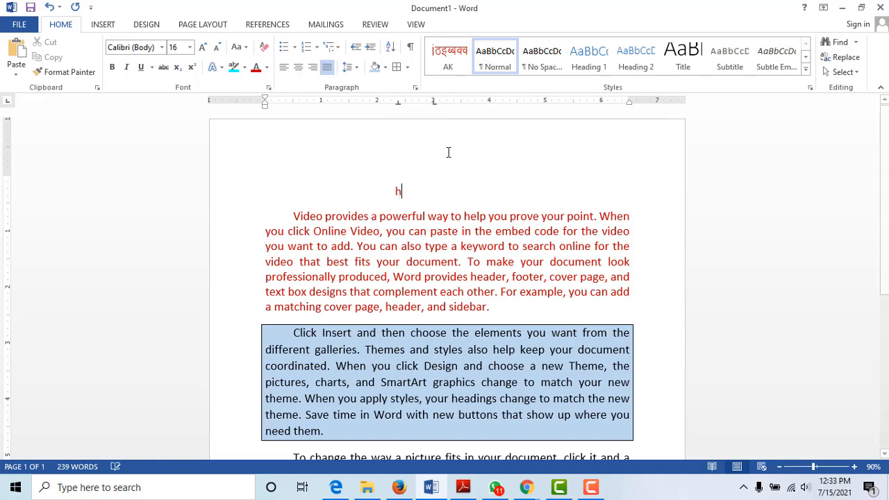
text(saflkdlksflkdlkflkdfj)
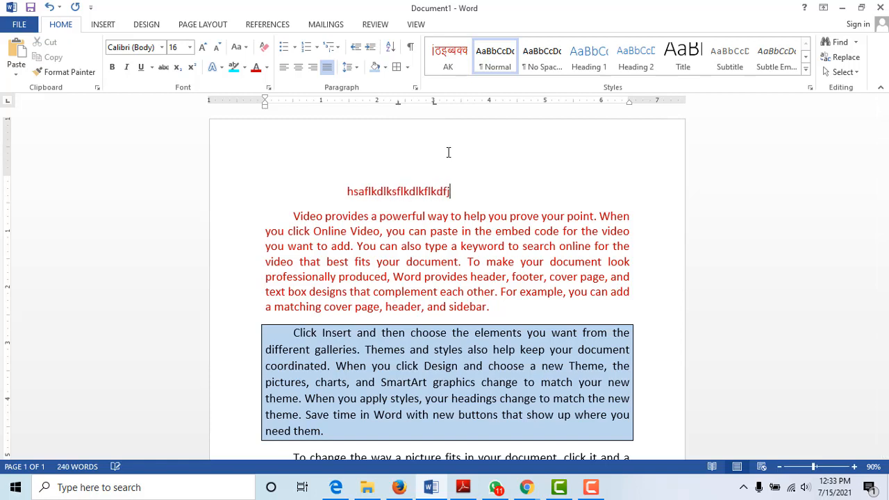
text(lksdjflklkjlkj)
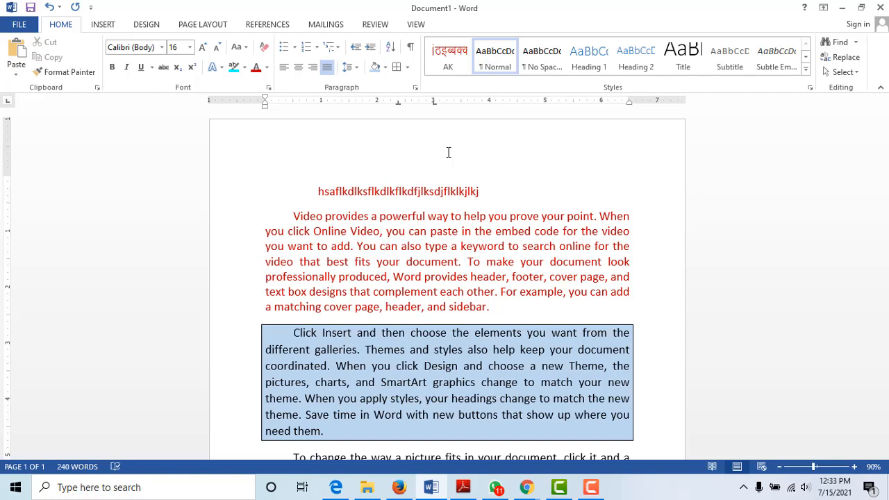
key(Return)
text(jkjkljdsfjkdsfkdkfl)
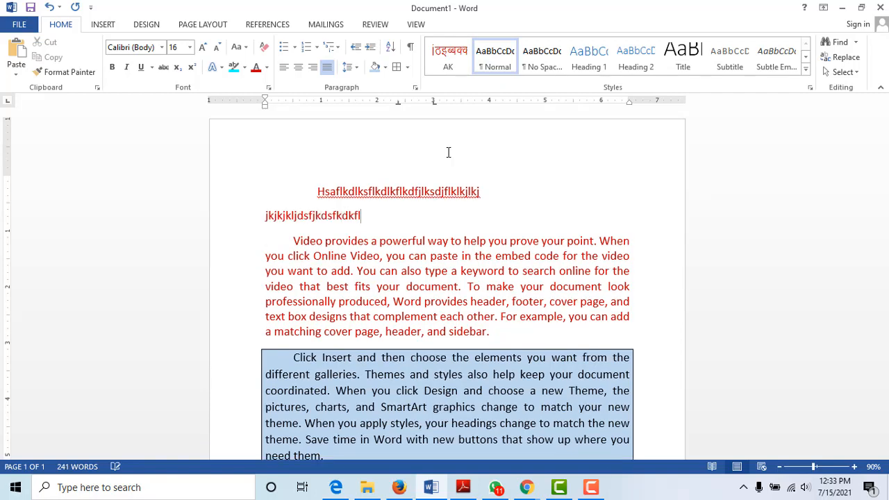
text(kjlkkll)
click(458, 194)
text(sdfnkdsljlkds)
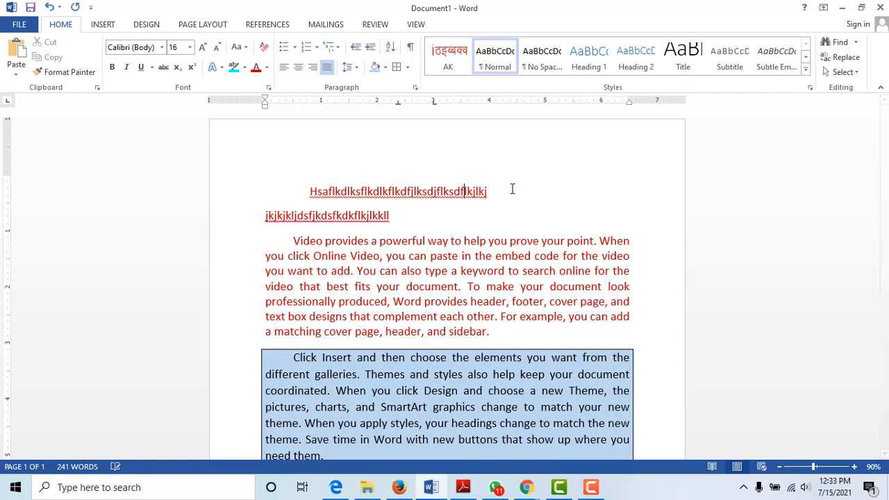
text(fkjkllds)
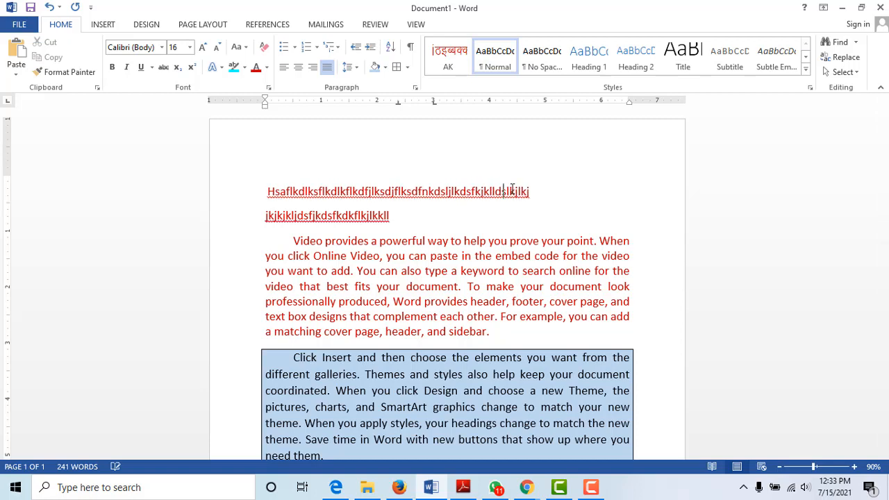
Delete both filler lines above the red paragraph and remove the 3-inch tab stop from the remaining empty line
key(ctrl+a)
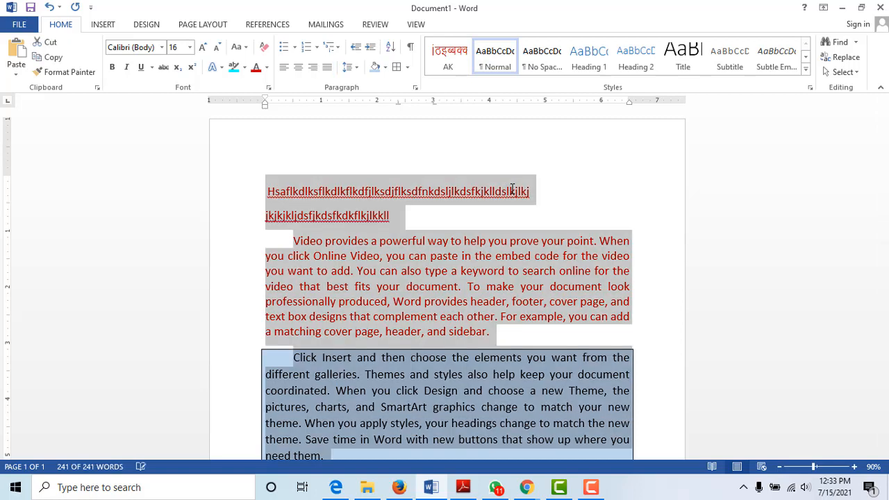
click(390, 215)
drag(390, 216, 267, 190)
key(Delete)
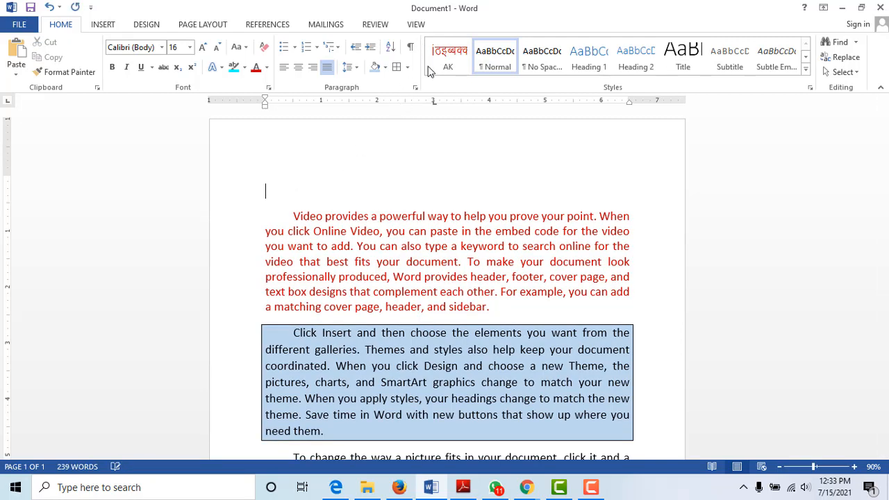
drag(435, 104, 434, 74)
click(434, 102)
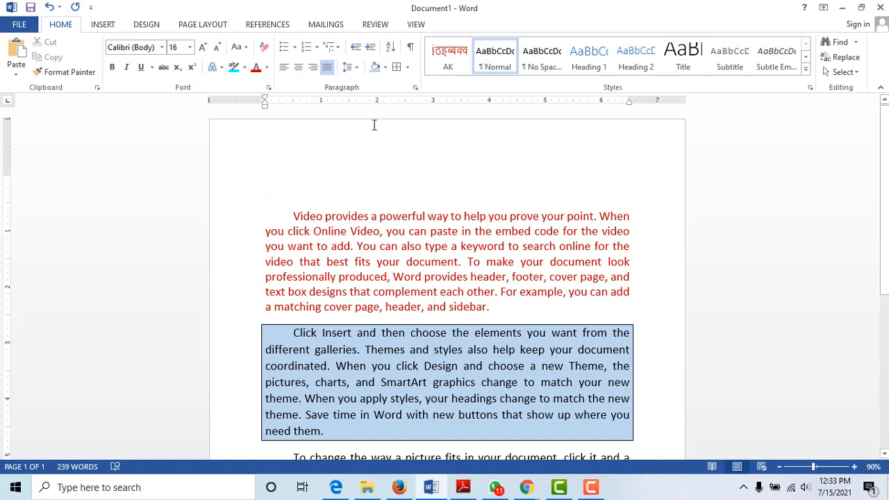
Add a decimal tab stop at 3.75 inches to the empty line above the red paragraph
double_click(364, 98)
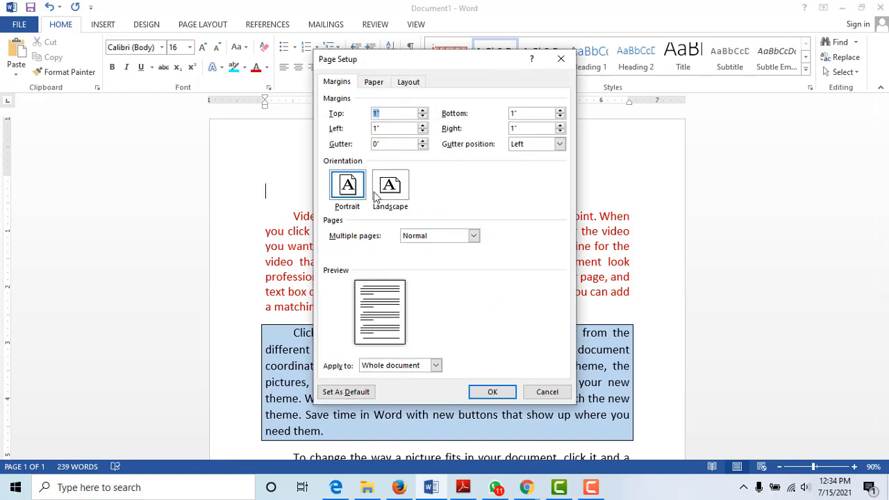
click(556, 59)
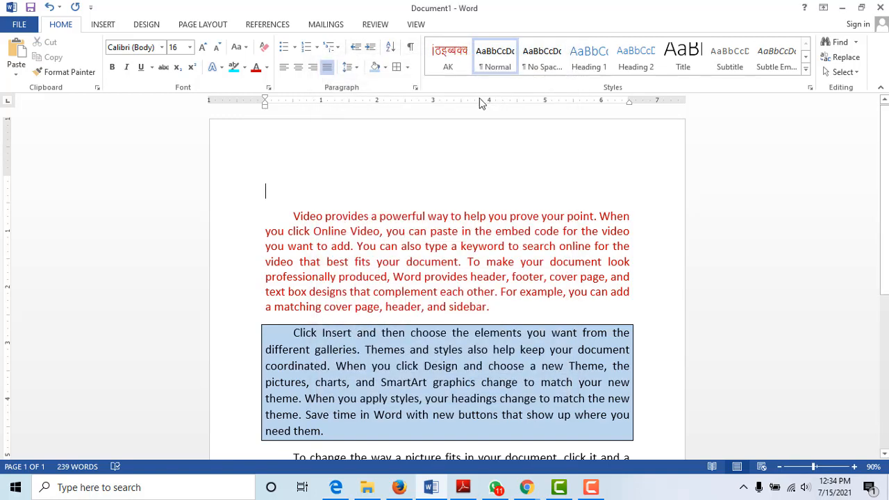
double_click(478, 99)
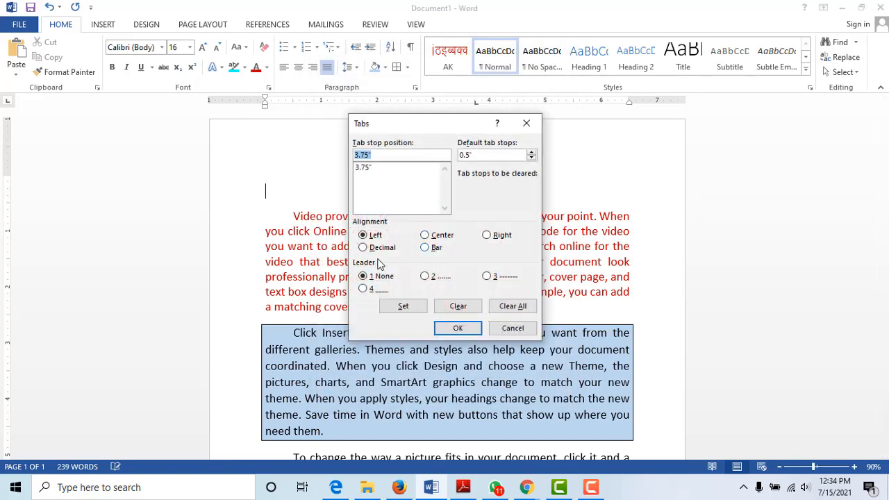
click(377, 248)
click(458, 328)
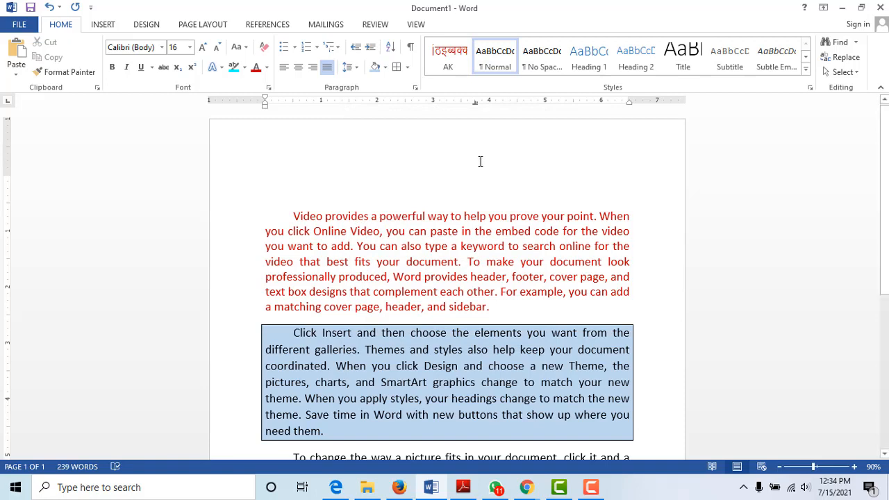
Enter the number 12345.565253 at the decimal tab stop on the empty line
key(Tab)
text(12345)
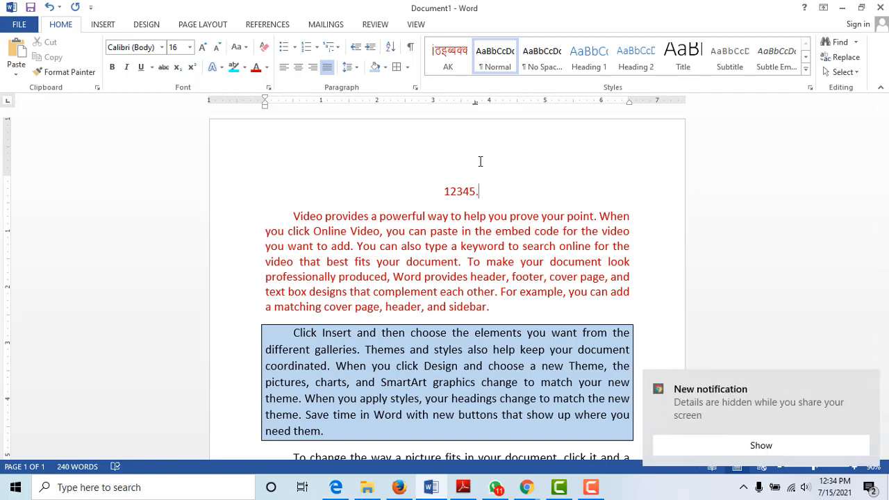
text(.565253)
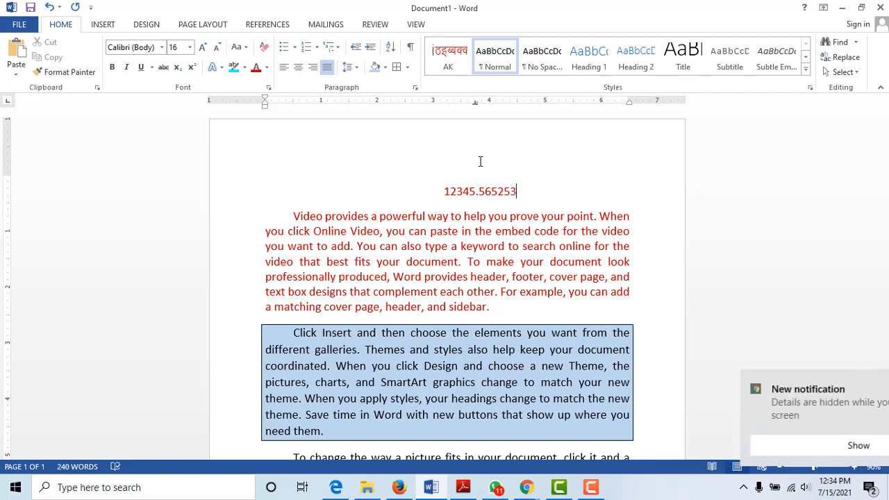
Remove the number's decimal part and extend it to 1234552525.5558 at the decimal tab stop
key(BackSpace)
key(BackSpace)
key(BackSpace)
key(BackSpace)
key(BackSpace)
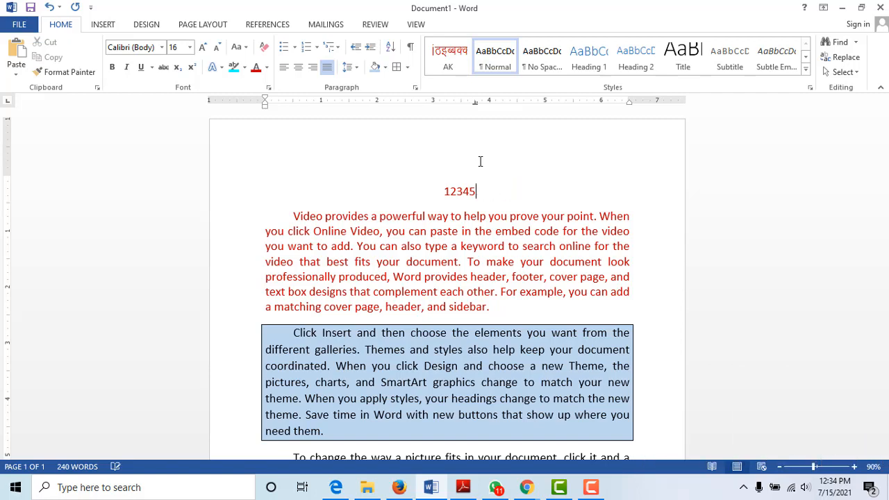
text(52525.)
text(5558)
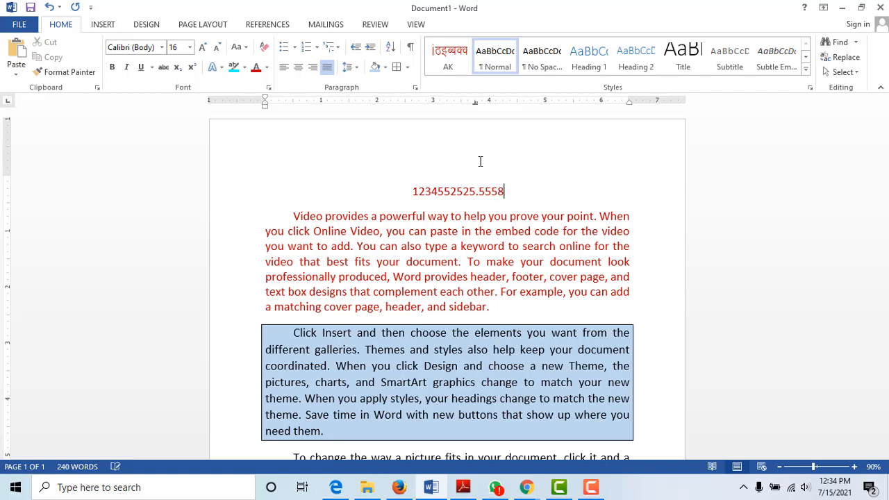
Append 55855858 to the number at the decimal tab stop and delete the entire contents of the document
text(55855858)
key(ctrl+a)
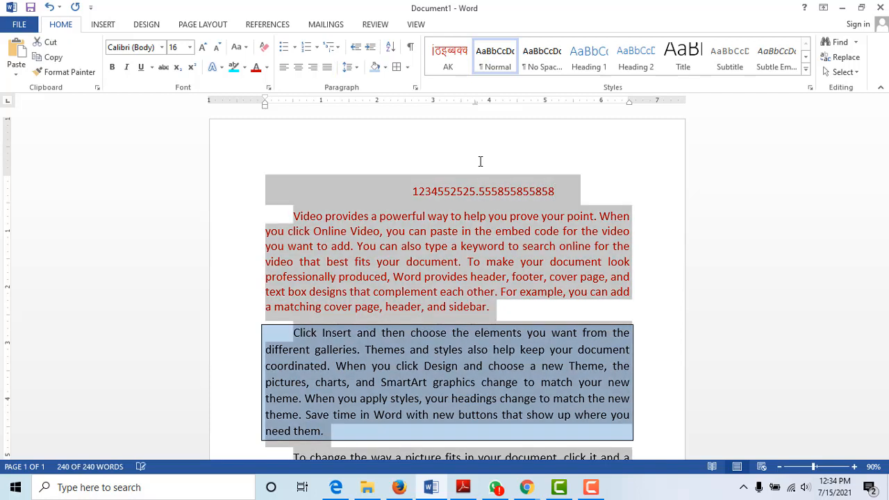
key(Delete)
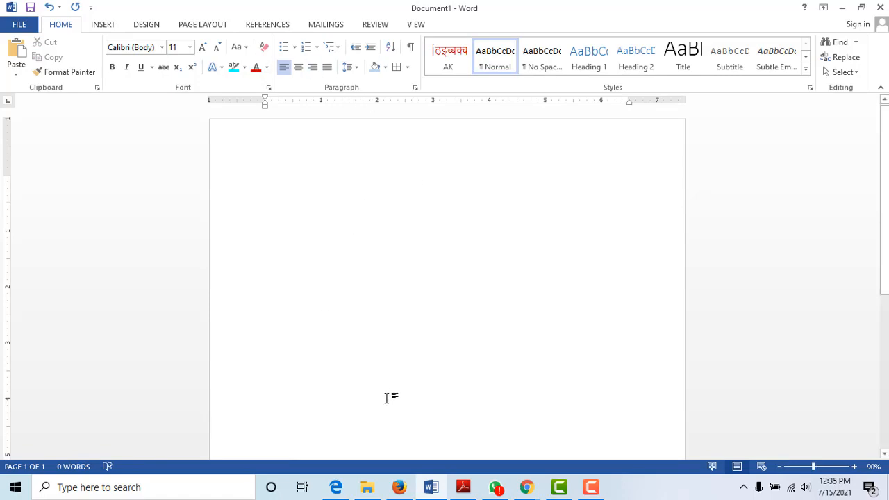
Switch to the chapter PDF in Adobe Reader and highlight the line describing bar tabs in the Tabs section
click(463, 486)
scroll(298, 342, down, 4)
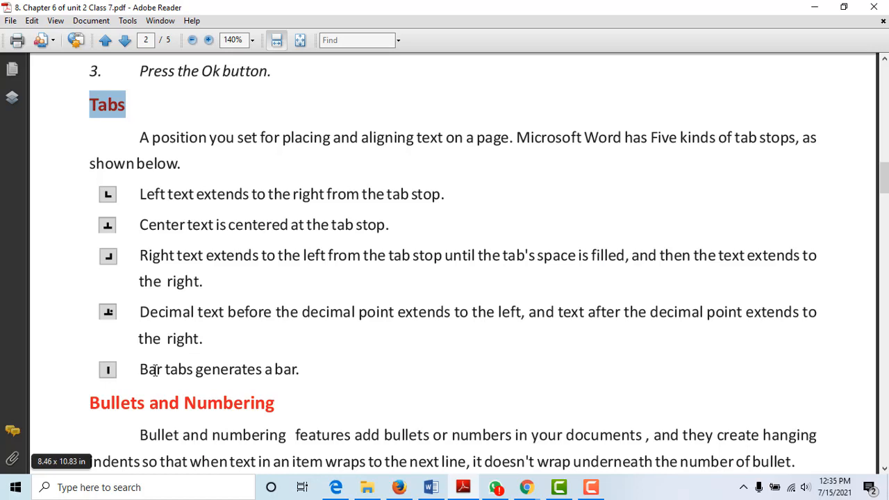
scroll(134, 389, down, 3)
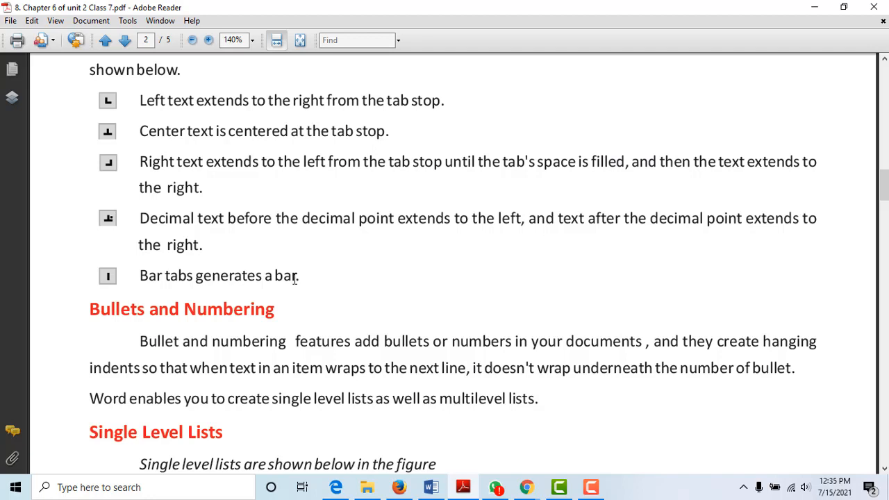
drag(304, 276, 138, 276)
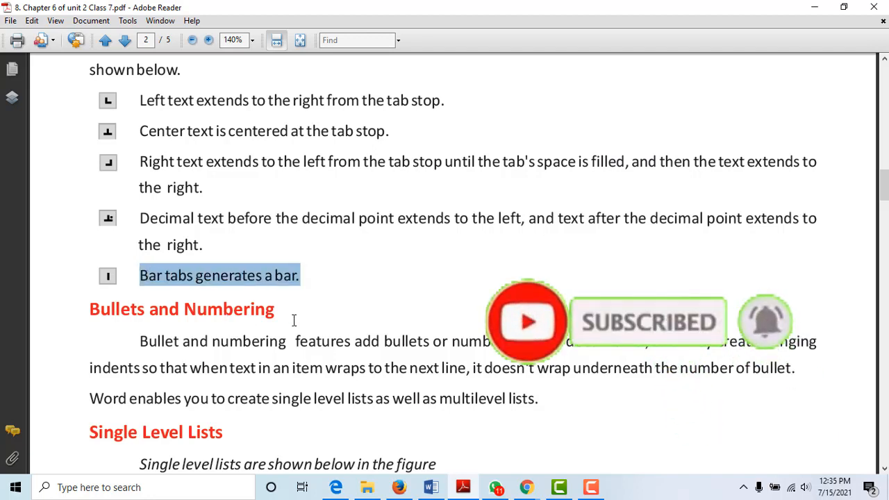
scroll(191, 321, up, 1)
scroll(191, 321, up, 1)
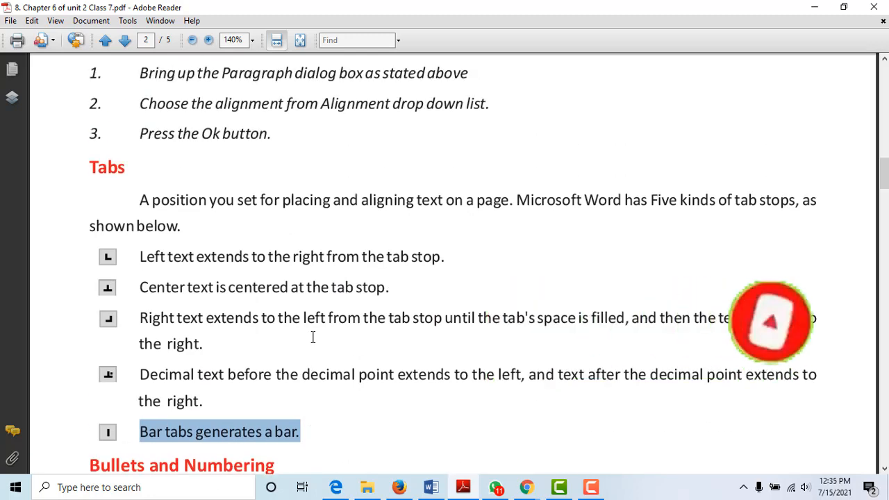
scroll(246, 375, down, 1)
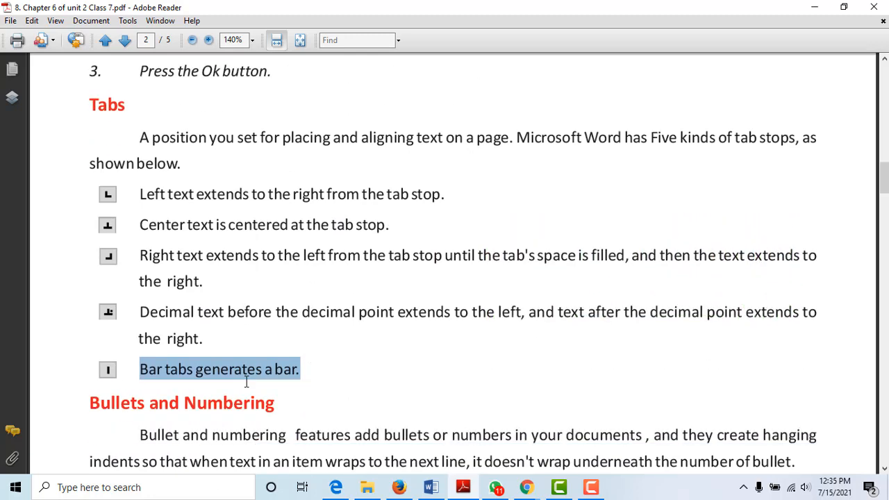
Switch back to Word and add a bar tab at 3.56 inches to the empty document's first line
click(431, 487)
double_click(399, 141)
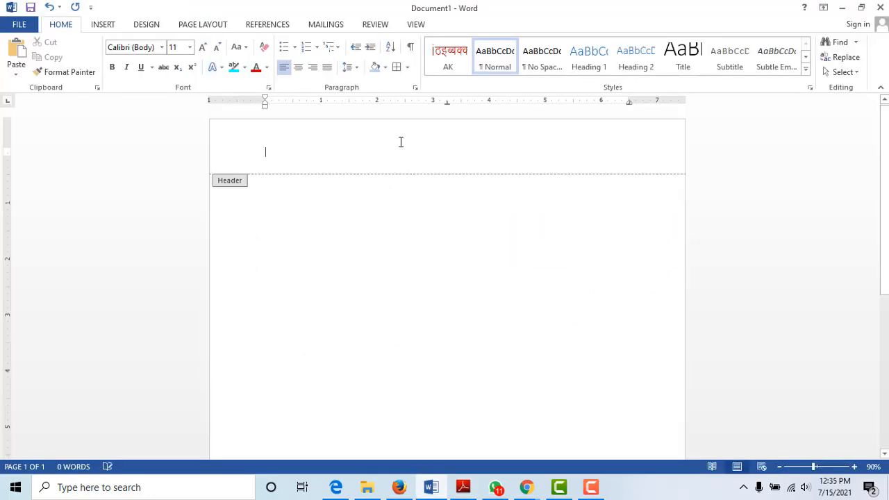
double_click(360, 257)
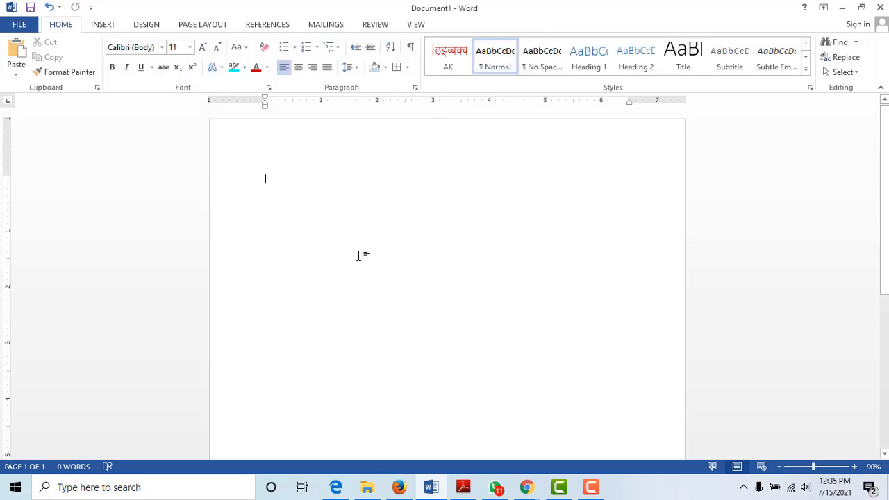
double_click(443, 100)
click(561, 59)
double_click(466, 104)
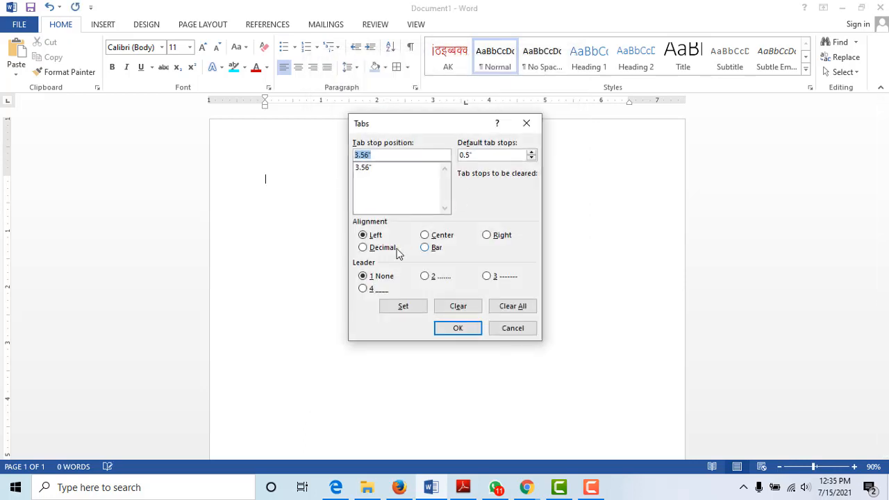
click(425, 248)
click(456, 331)
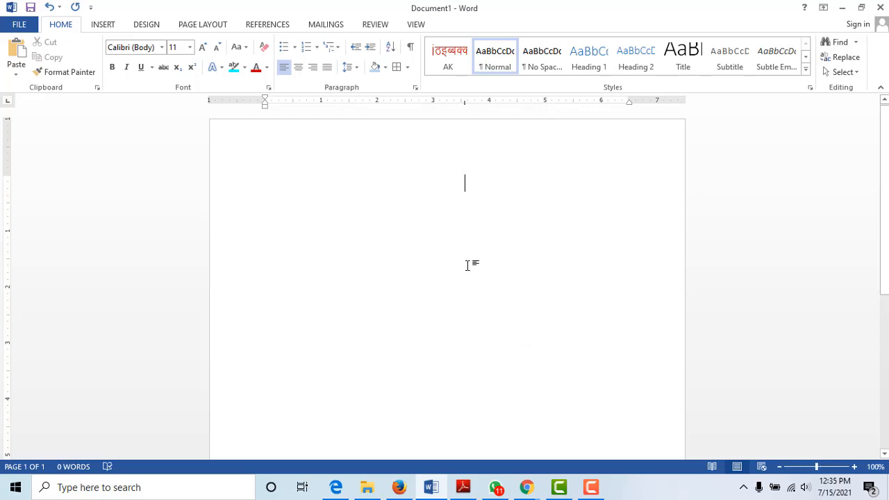
Increase the font size to 26 on the empty line with the bar tab
scroll(468, 264, up, 12)
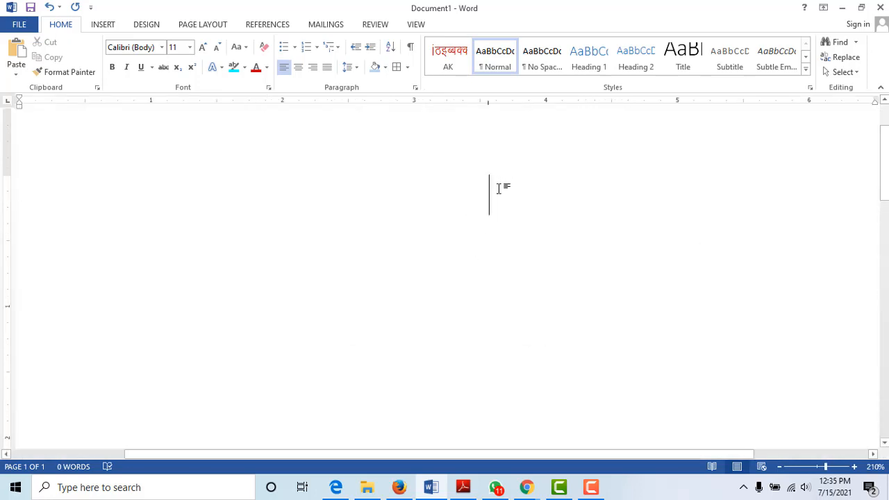
scroll(498, 188, down, 16)
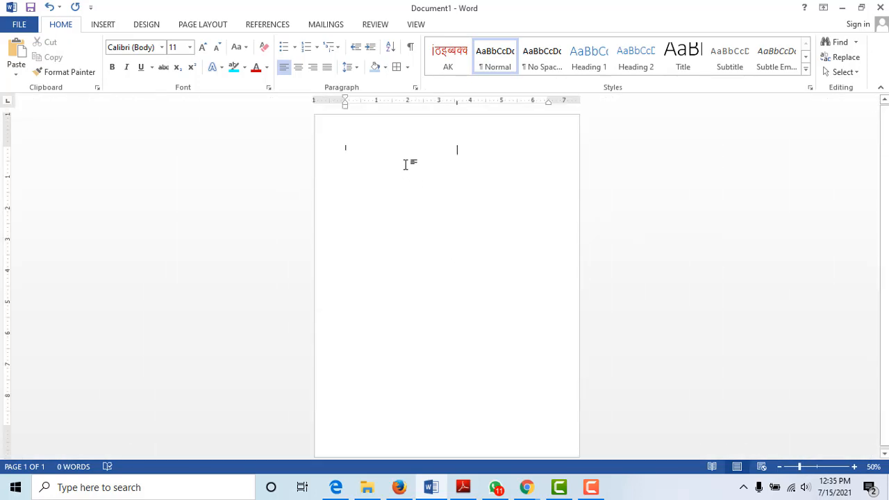
click(202, 47)
click(202, 48)
click(203, 48)
click(202, 48)
click(202, 47)
click(206, 48)
click(207, 49)
click(207, 48)
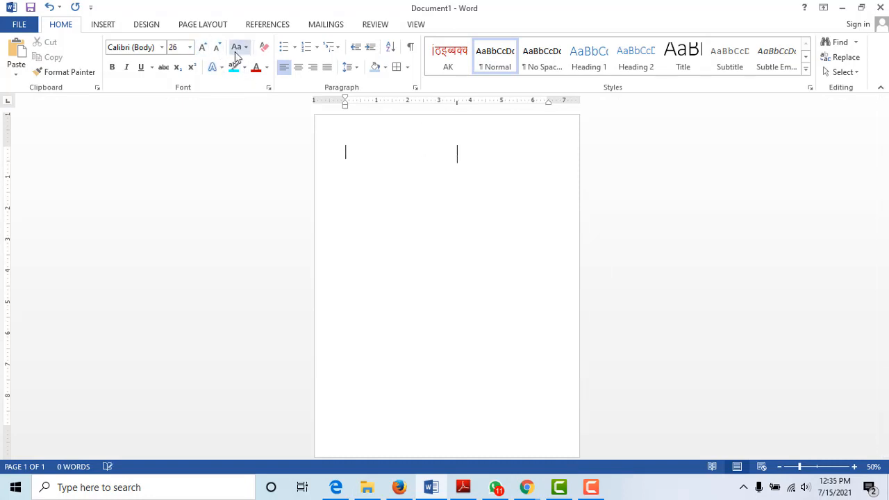
Enter a line of filler text running across the bar tab and delete everything in the document
text(jkhfldshfllkjfkl)
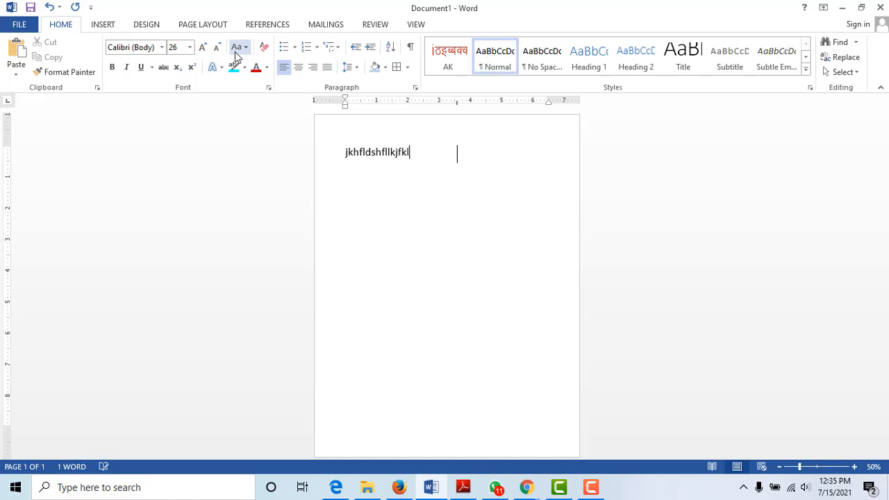
text(jljfkljkljklfgklsjdfhjksdfkljsdhkfh)
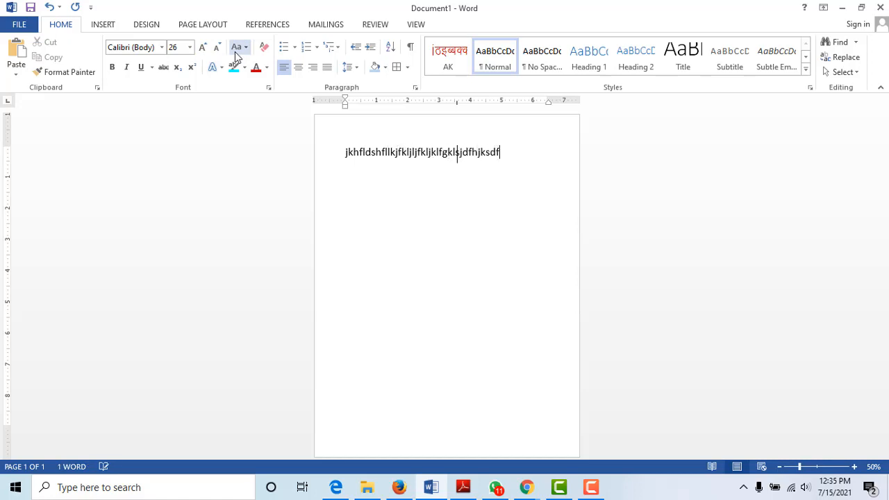
text(jk)
key(ctrl+a)
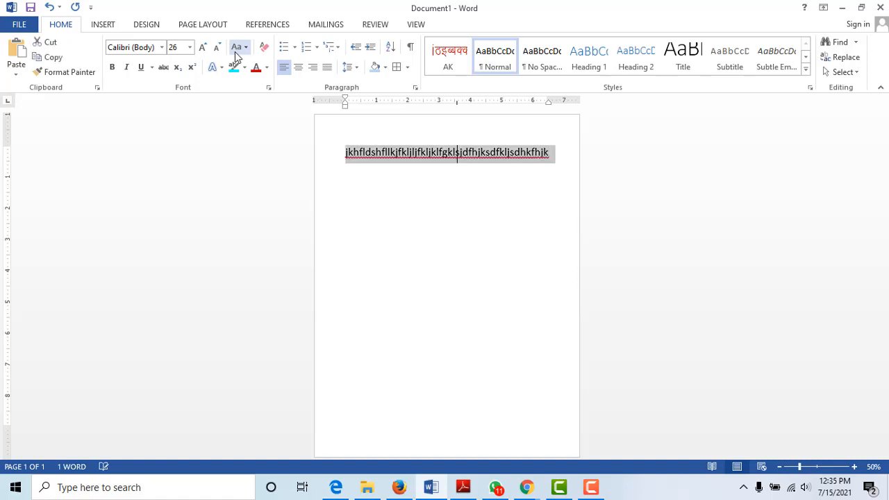
key(Delete)
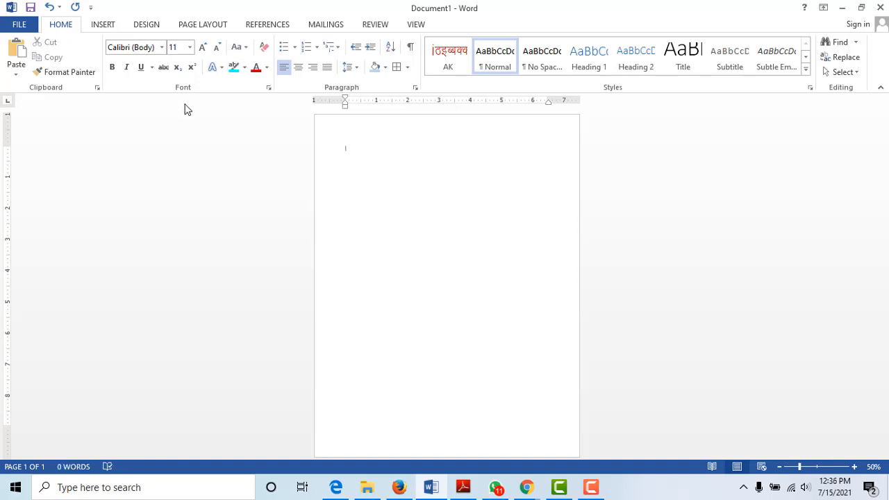
Switch to the chapter PDF in Adobe Reader and go past the tab stop descriptions to Bullets and Numbering
click(528, 489)
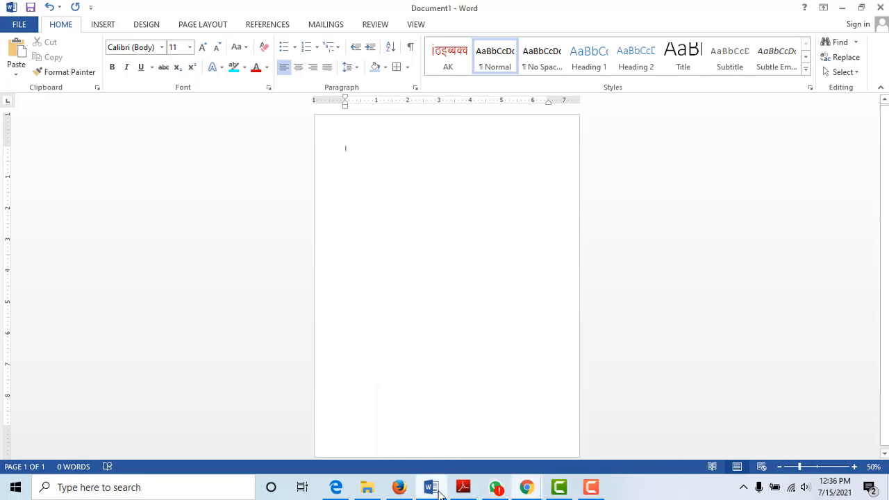
click(463, 487)
scroll(330, 304, up, 1)
scroll(330, 304, down, 15)
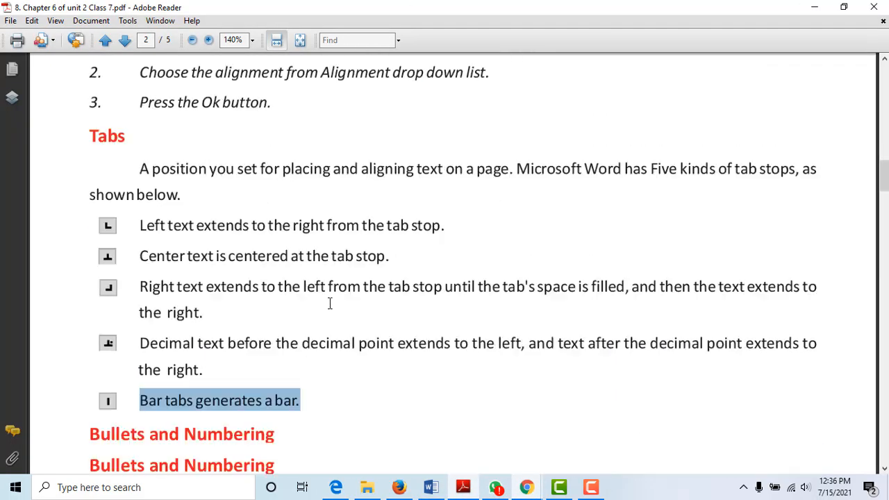